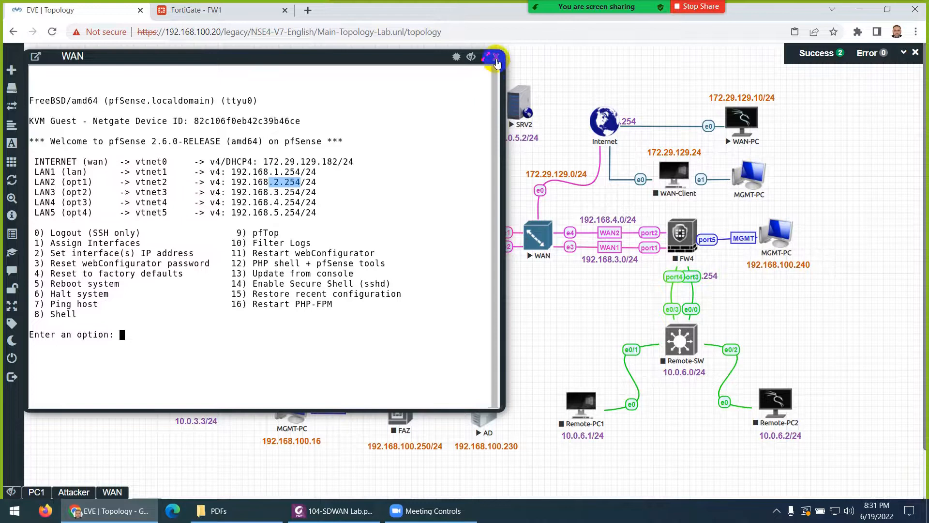
Close the WAN console and review the SD-WAN parameter table in the 104-SDWAN Lab PDF
left_click(496, 57)
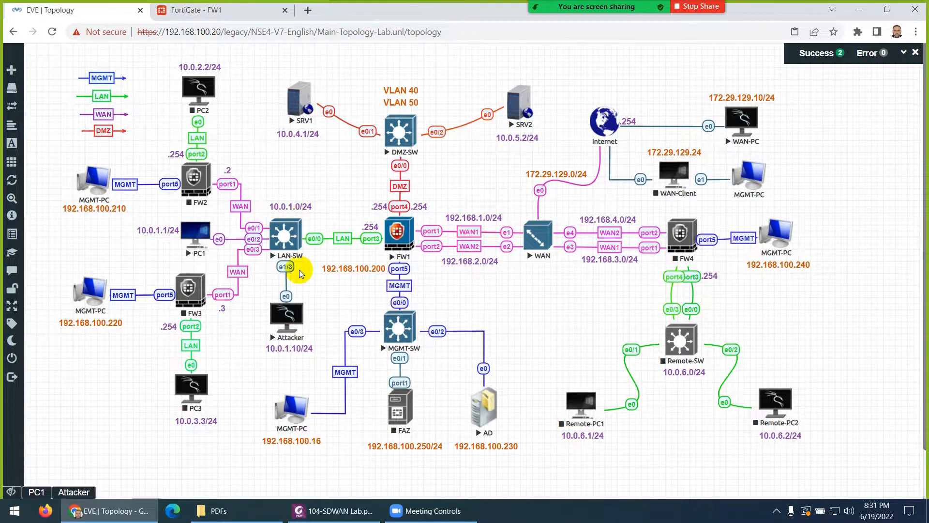
left_click(334, 510)
scroll(398, 293, "down", 3)
scroll(396, 292, "down", 5)
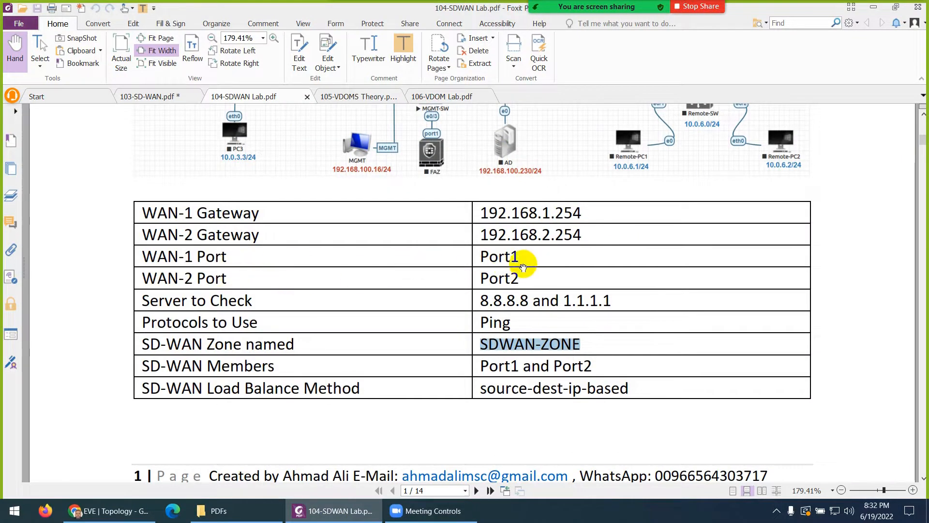
scroll(509, 286, "down", 2)
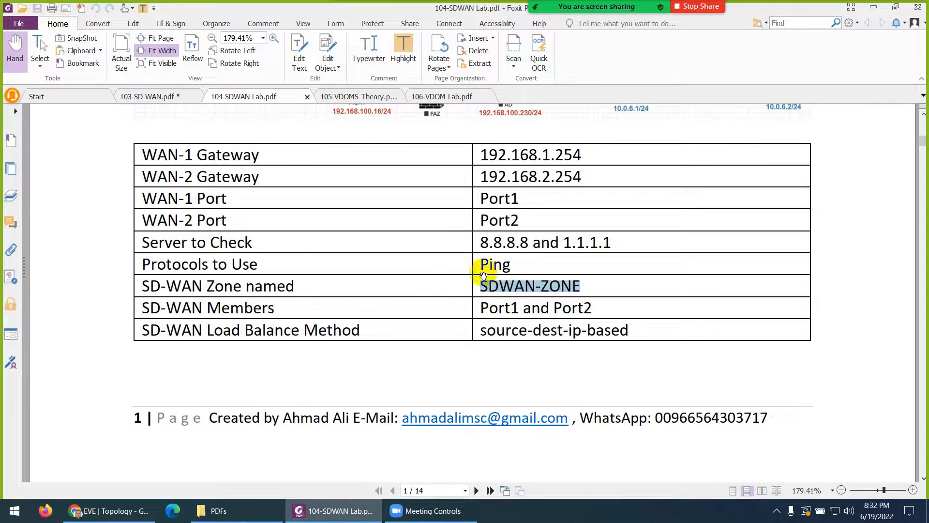
Copy the zone name SDWAN-ZONE from the lab table and go to the SD-WAN Zones instructions
right_click(507, 286)
left_click(524, 290)
scroll(393, 318, "down", 1)
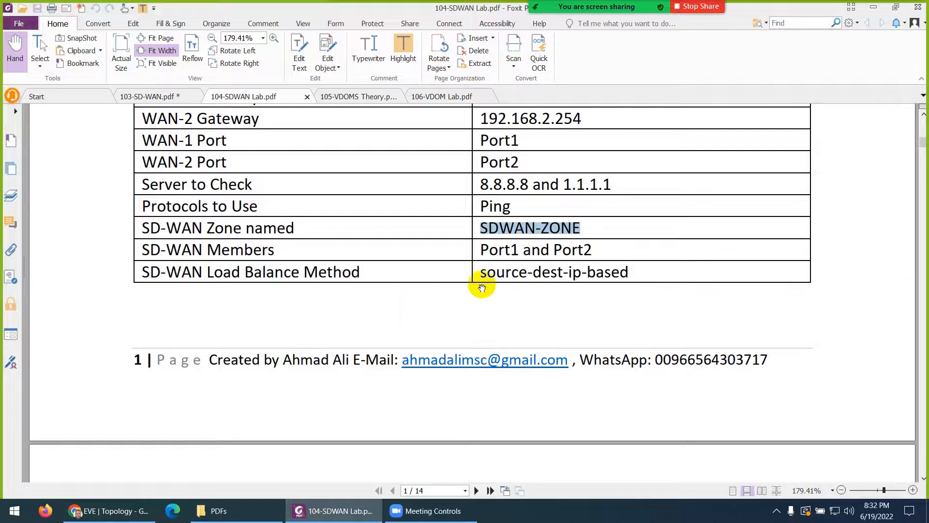
scroll(326, 329, "down", 3)
scroll(326, 329, "down", 7)
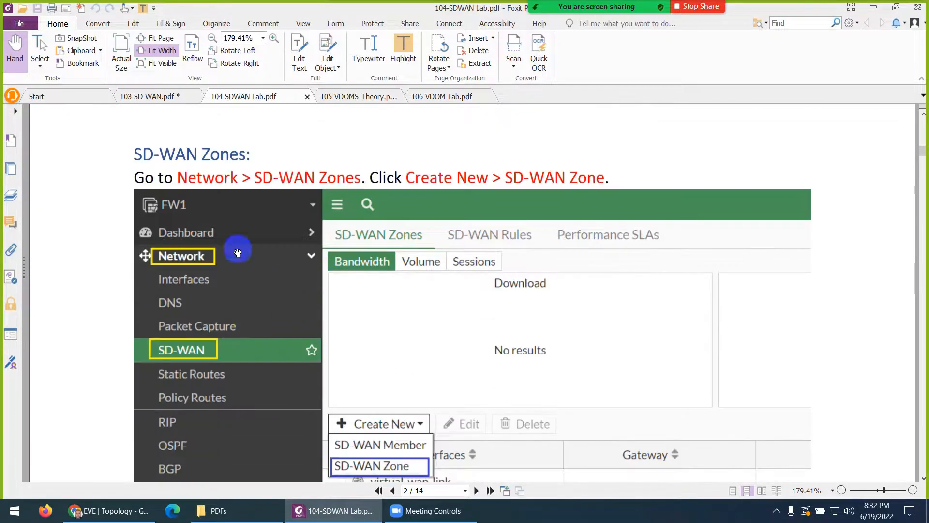
Switch to the FortiGate FW1 web interface and create an SD-WAN zone named SDWAN-ZONE without interface members
left_click(113, 510)
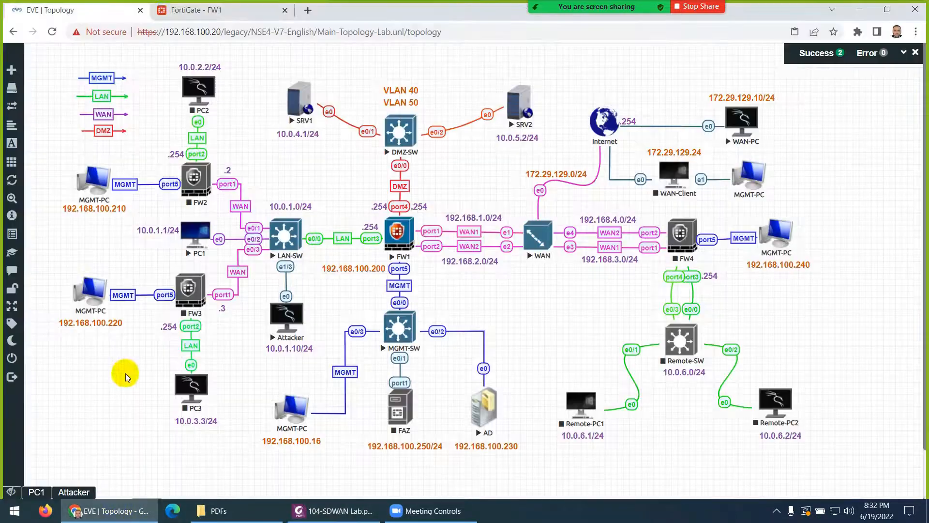
left_click(175, 11)
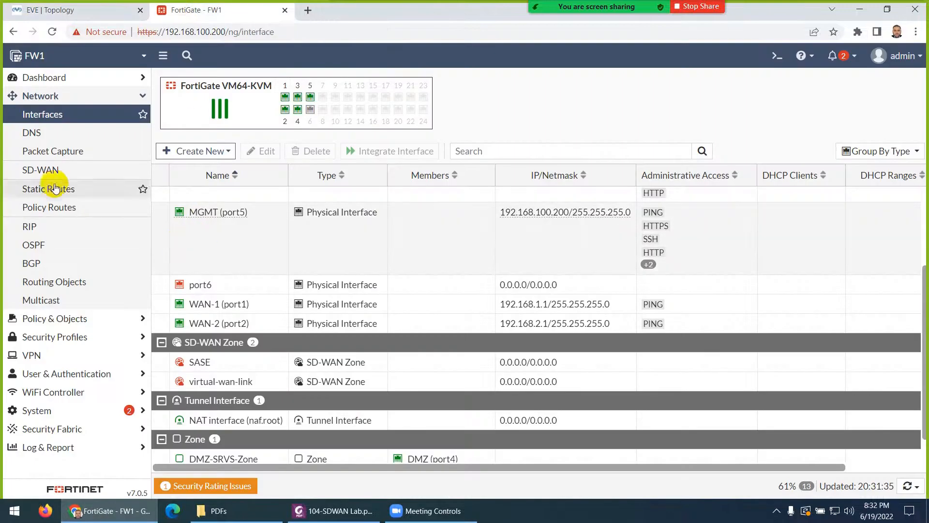
left_click(30, 169)
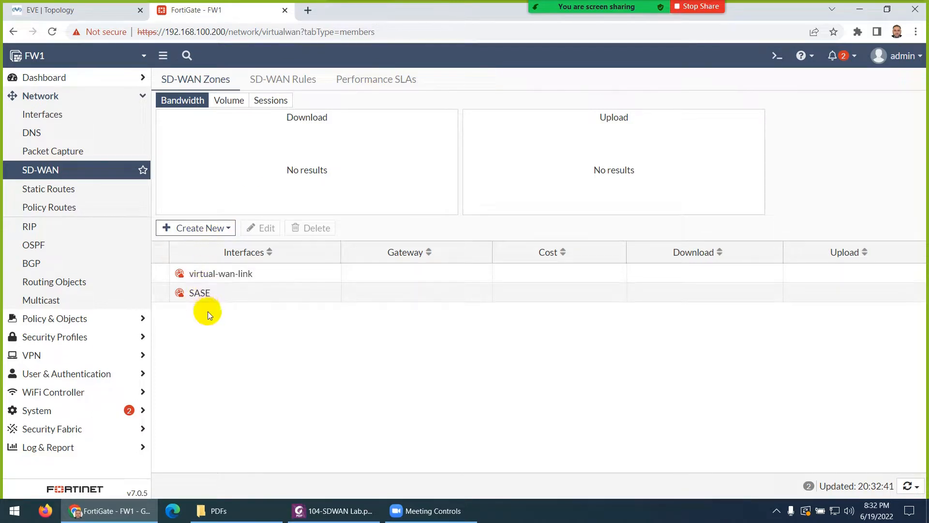
left_click(211, 231)
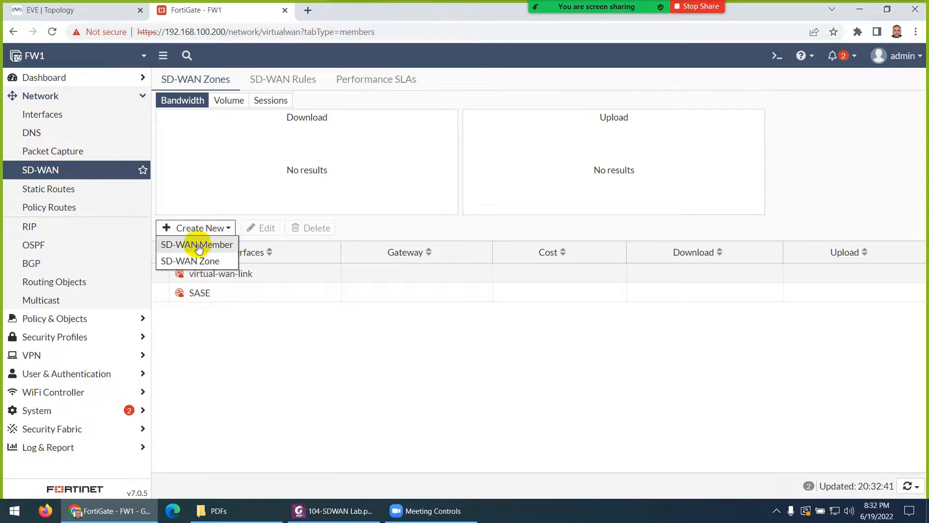
left_click(186, 263)
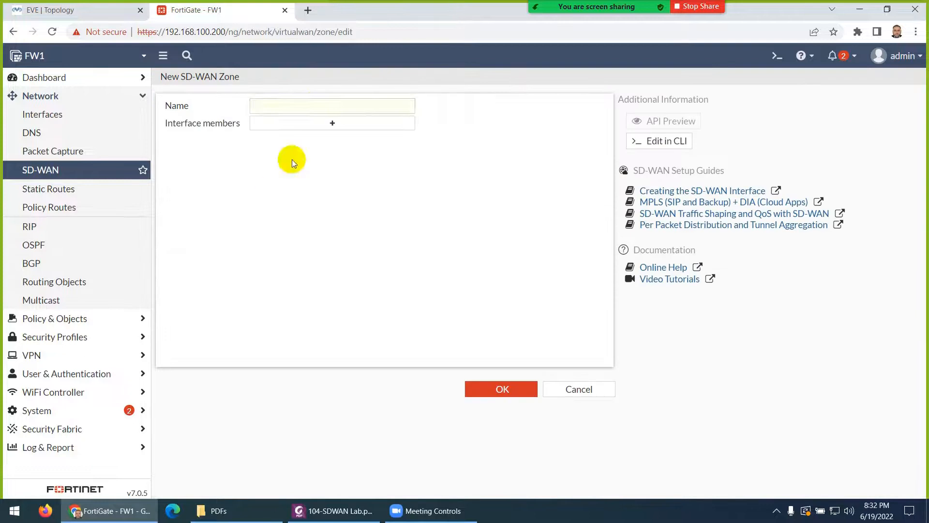
left_click(291, 105)
type("SDWAN-ZONE")
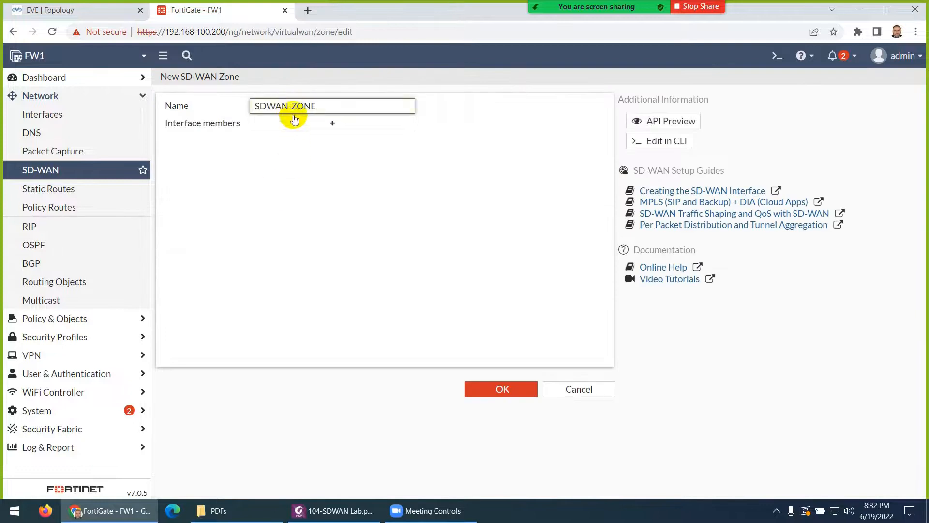
left_click(477, 386)
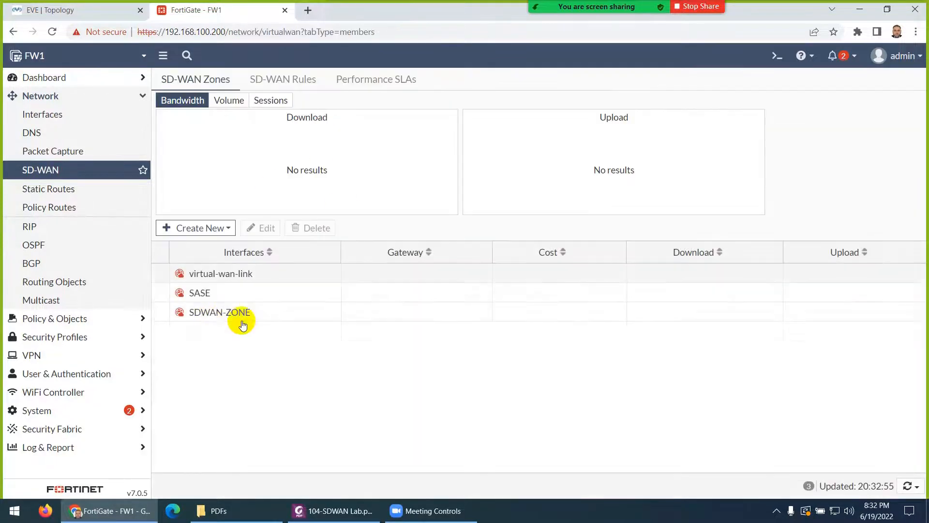
Start a new SD-WAN member using interface WAN-1 (port1) and assign it to SDWAN-ZONE
mouse_move(203, 319)
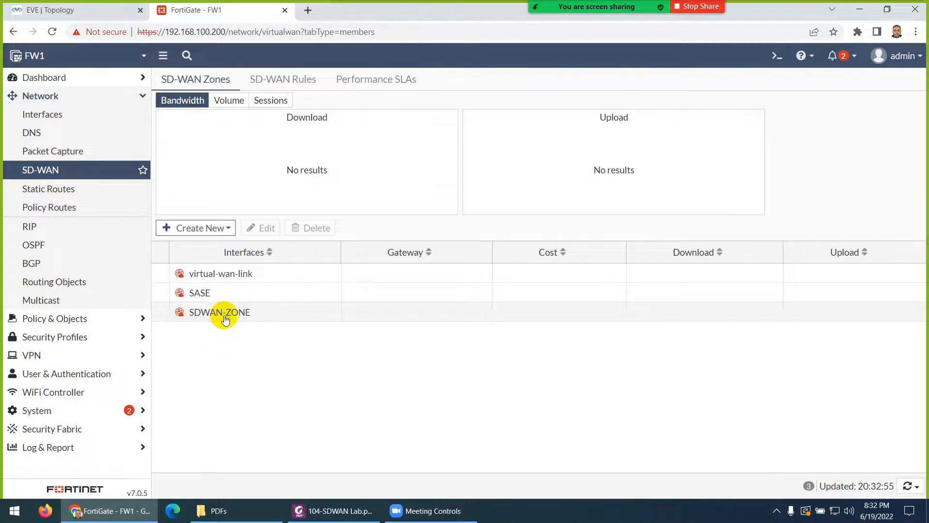
left_click(204, 228)
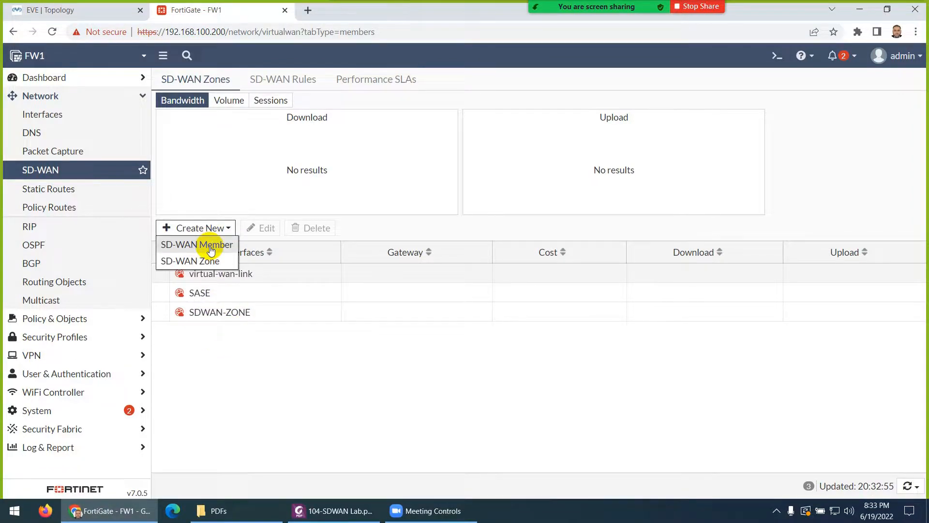
left_click(211, 247)
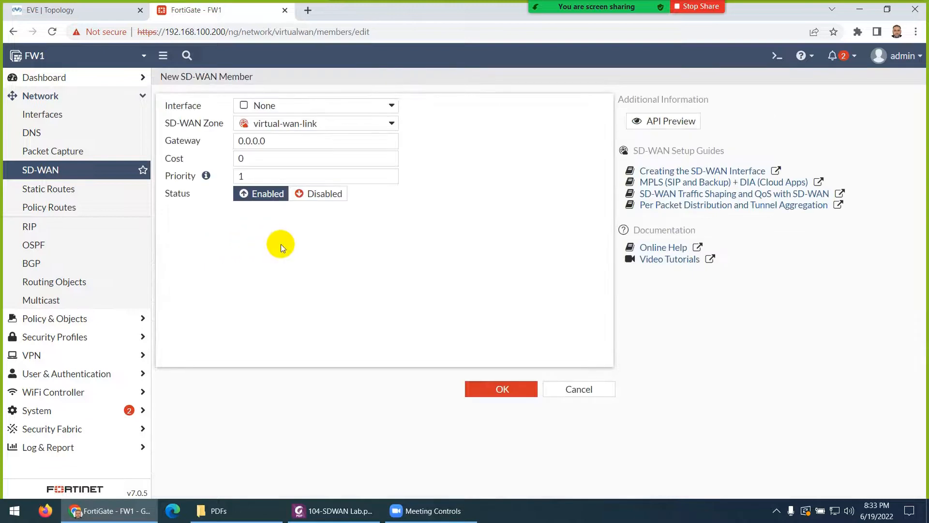
left_click(287, 106)
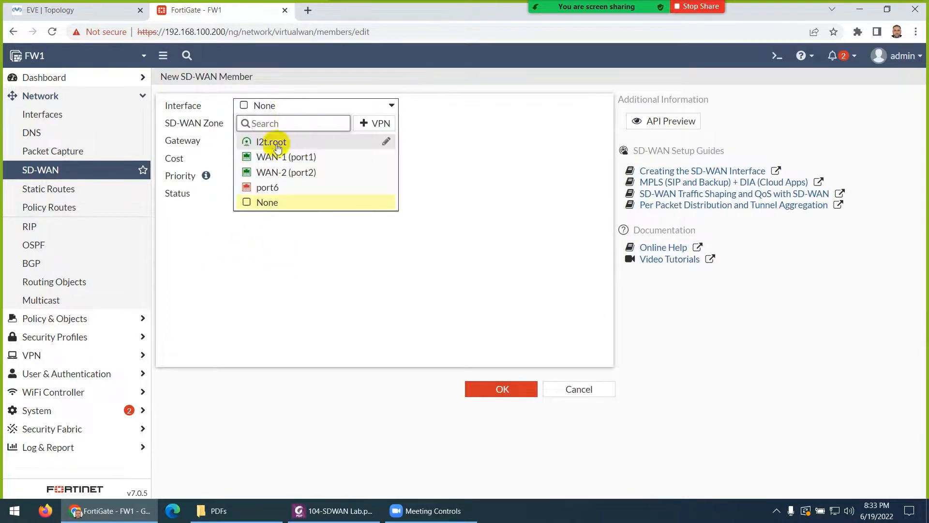
left_click(292, 159)
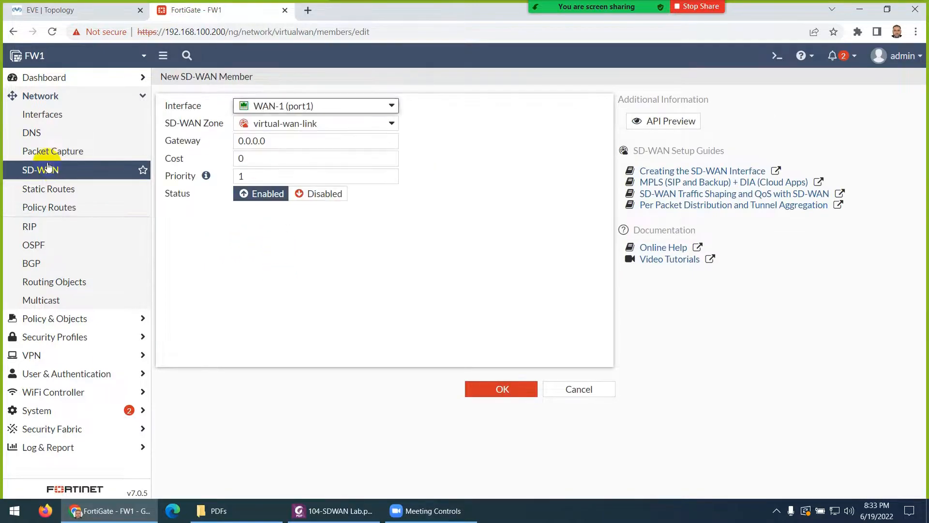
left_click(296, 128)
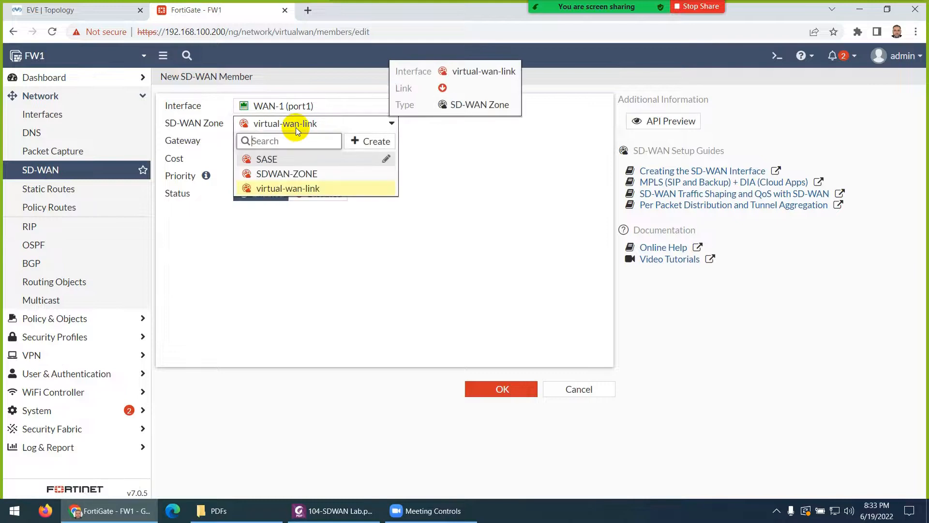
left_click(279, 175)
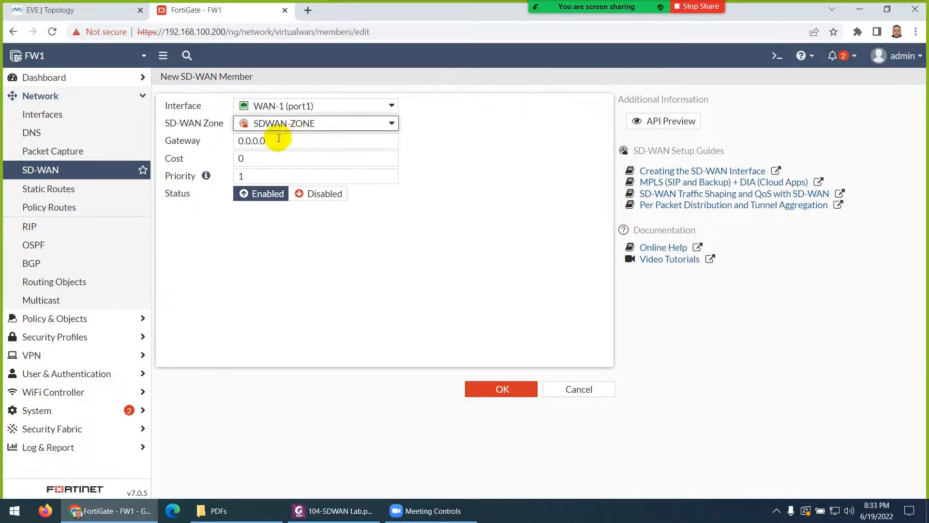
Set the WAN-1 member's gateway to 192.168.1.254, taken from LAN1 in the WAN router's console, save it and expand SDWAN-ZONE
double_click(271, 141)
left_click(77, 10)
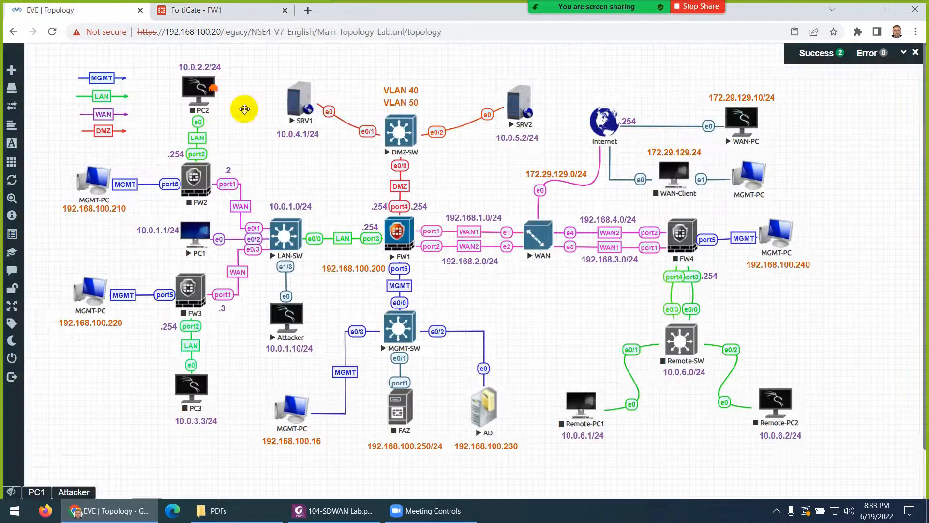
left_click(533, 239)
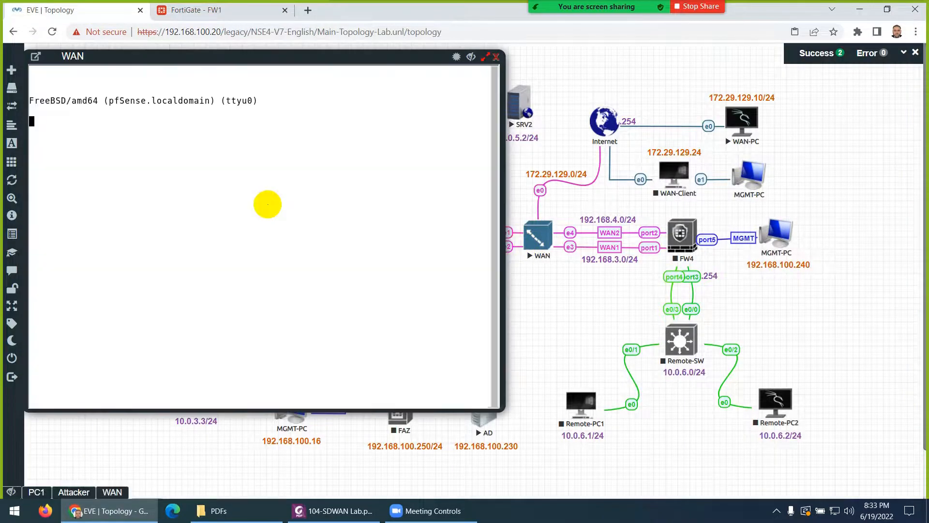
key("Return")
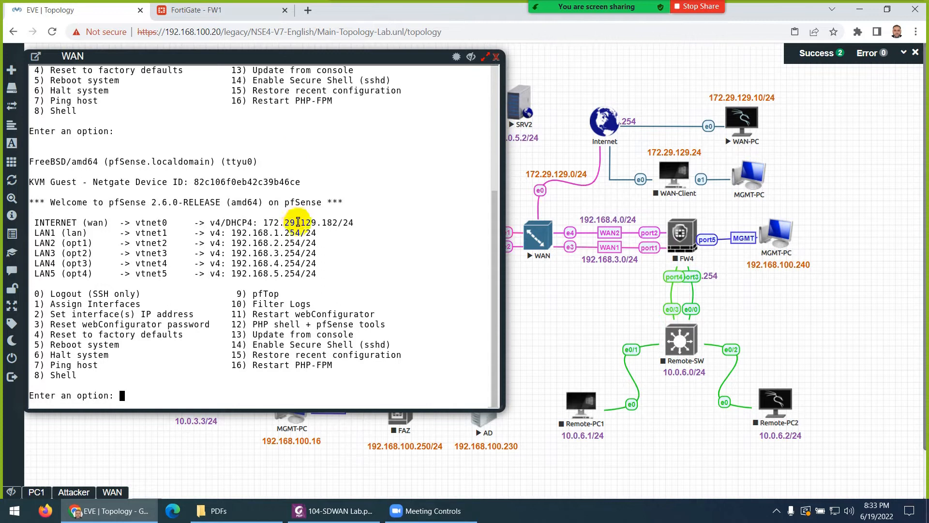
left_click_drag(300, 229, 247, 232)
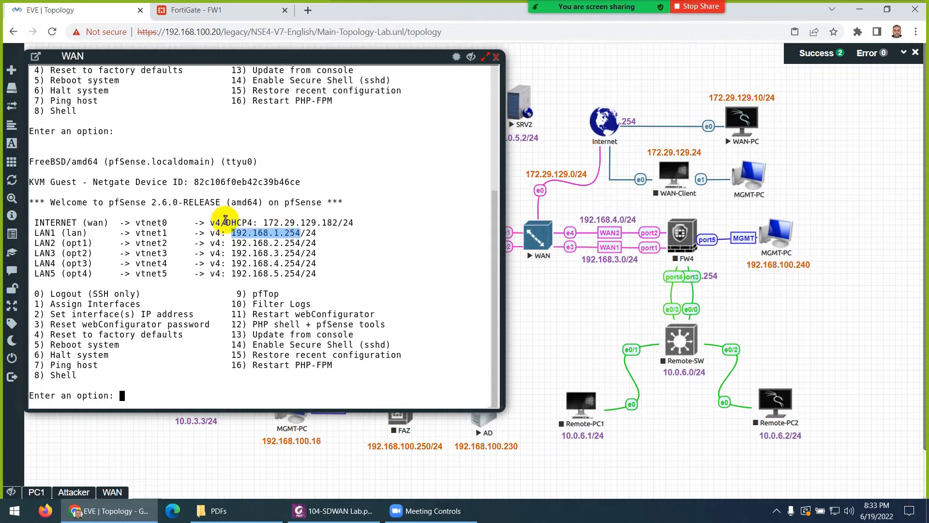
left_click(193, 10)
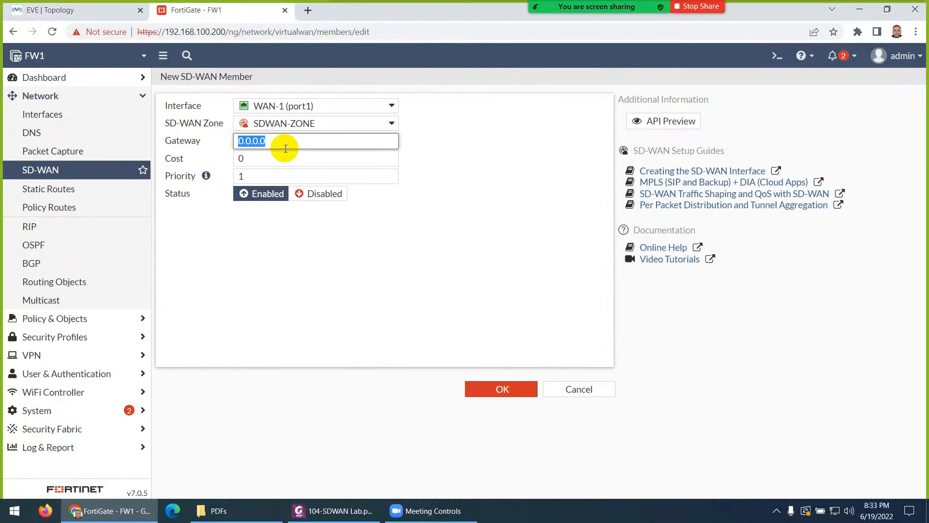
type("192.168.1.254")
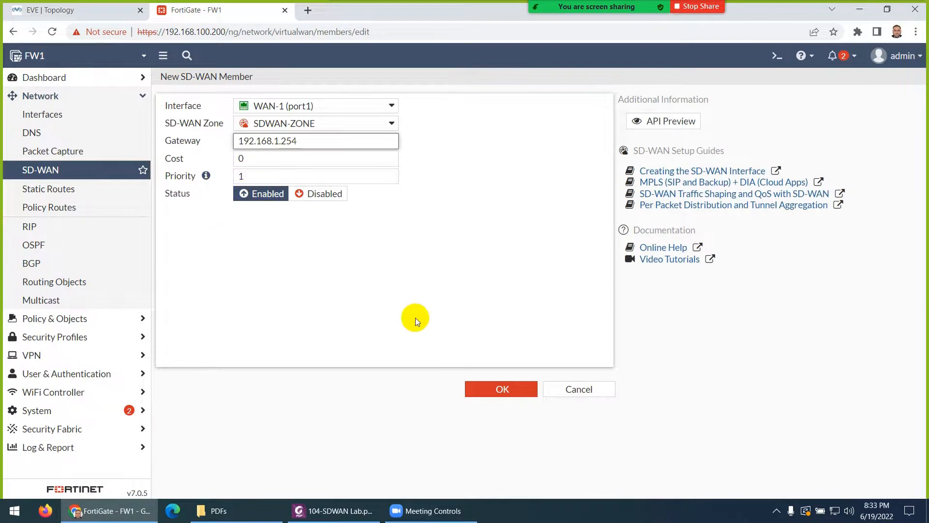
left_click(501, 395)
left_click(498, 393)
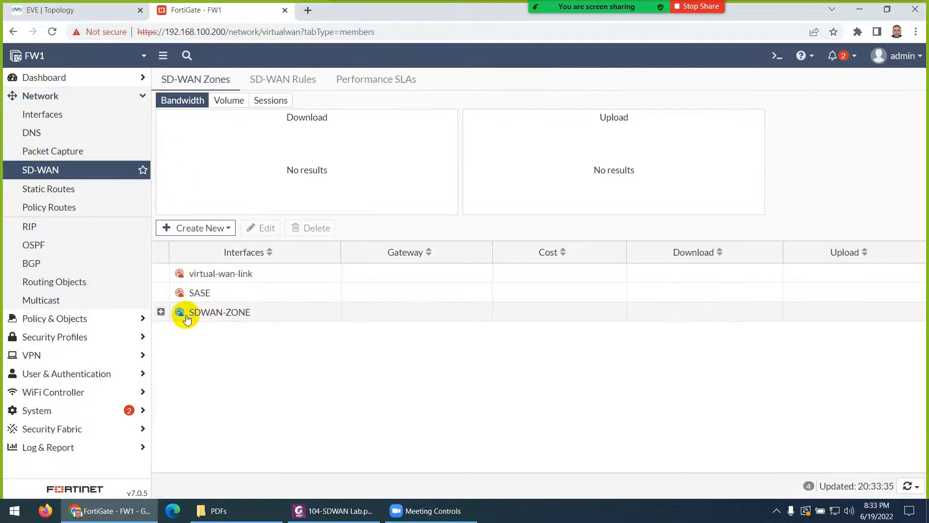
left_click(161, 312)
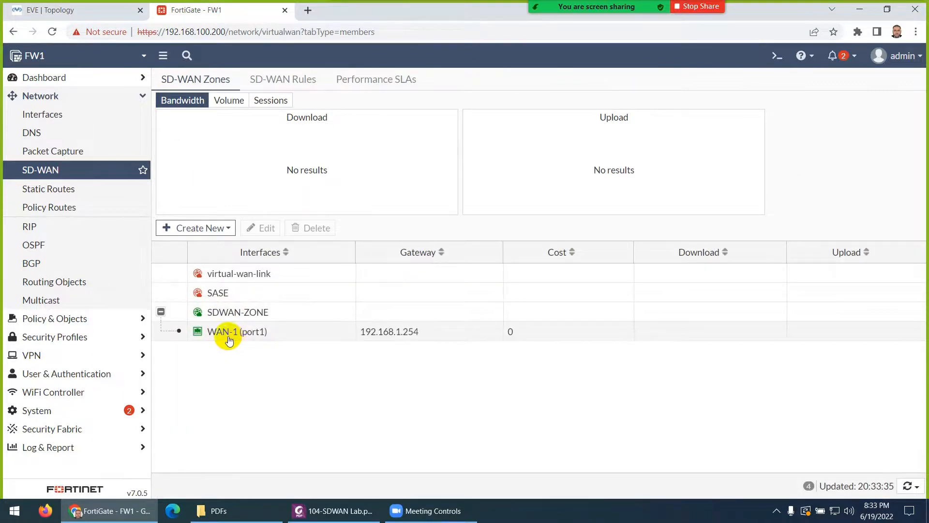
Start another SD-WAN member using interface WAN-2 (port2) and assign it to SDWAN-ZONE
left_click(193, 228)
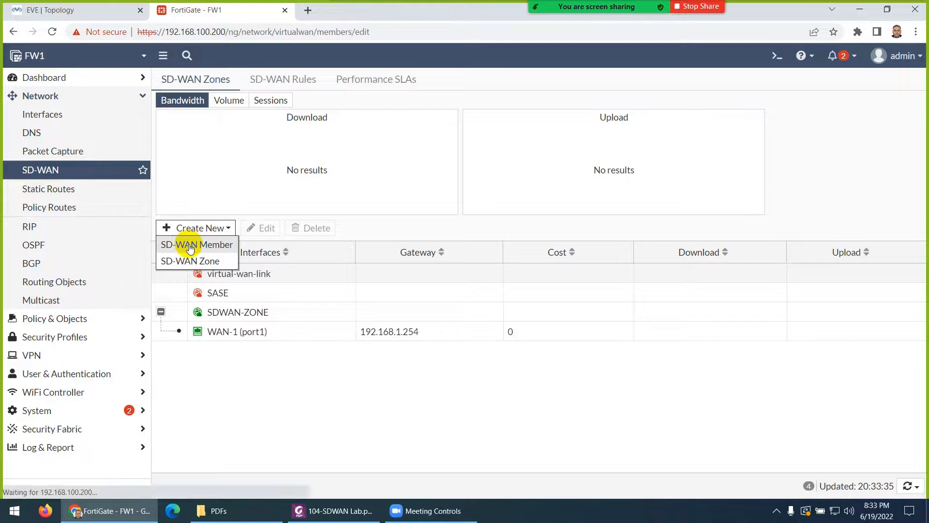
left_click(190, 247)
left_click(283, 106)
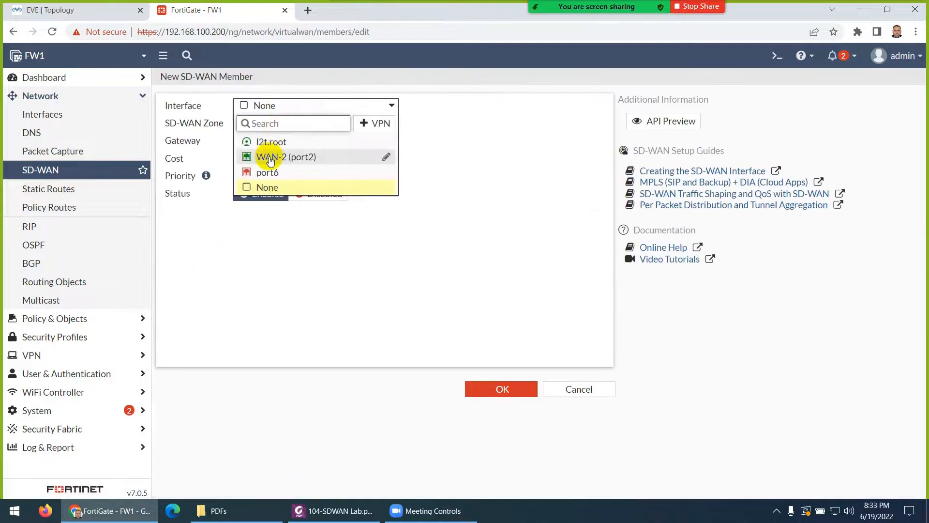
left_click(286, 157)
left_click(312, 128)
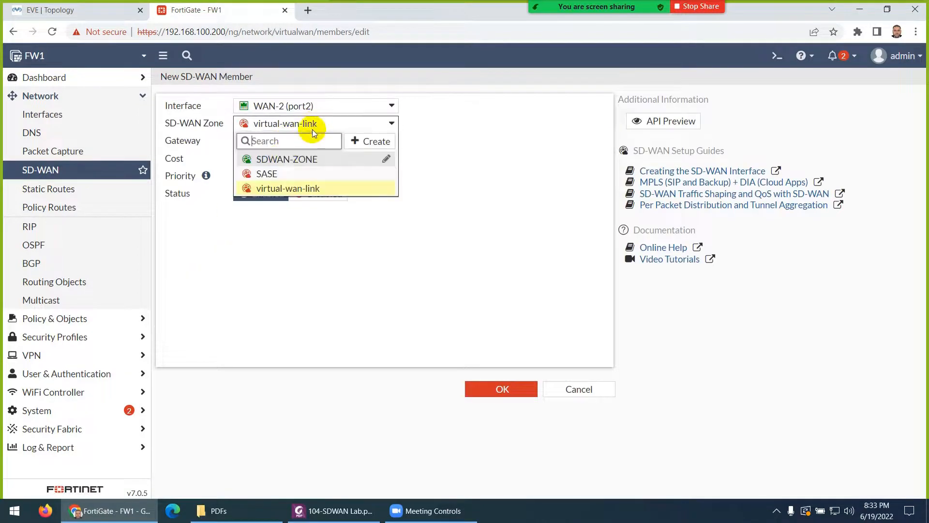
left_click(268, 160)
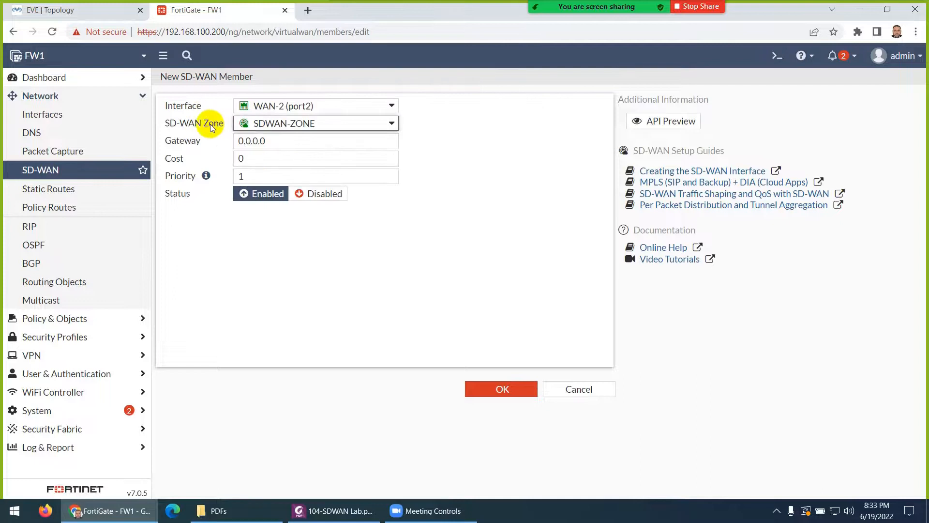
Copy the LAN2 address from the WAN router's console and set the WAN-2 member's gateway to 192.168.2.254
left_click(100, 10)
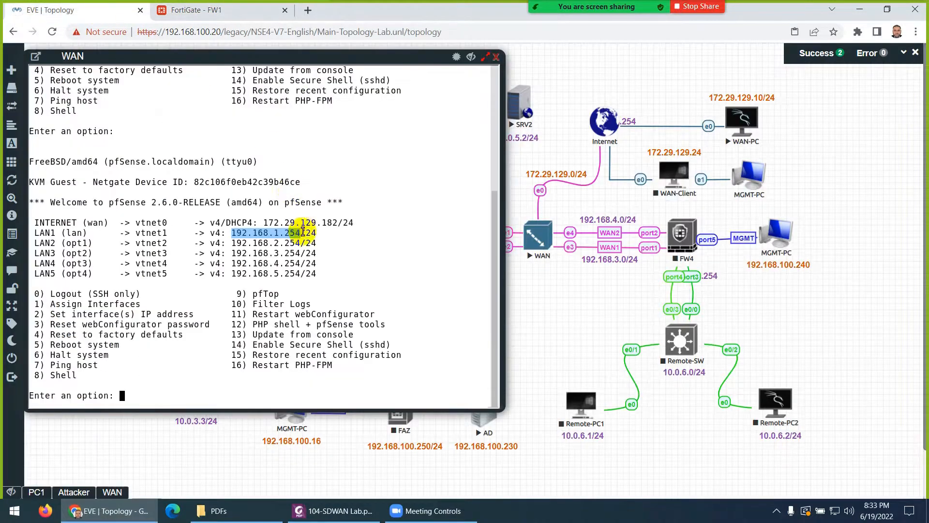
left_click_drag(300, 243, 236, 244)
key("ctrl+c")
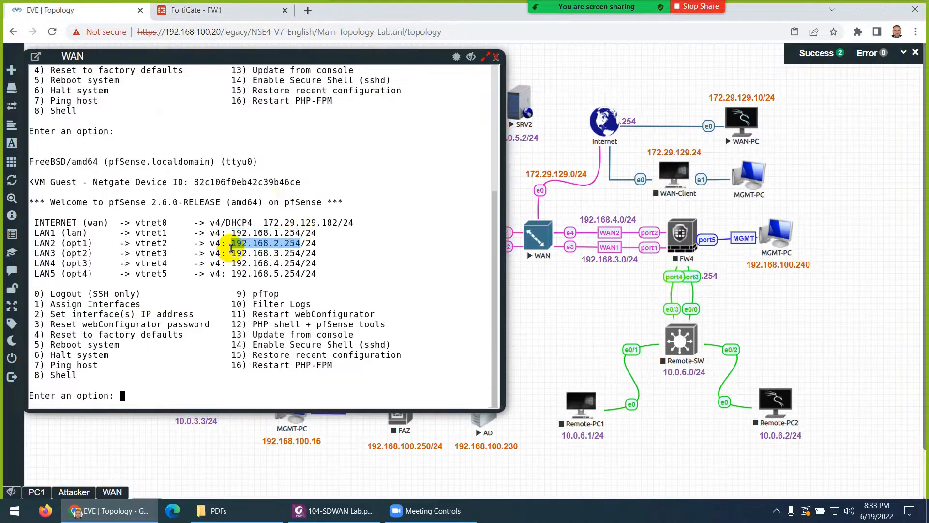
left_click(203, 10)
left_click_drag(288, 142, 221, 138)
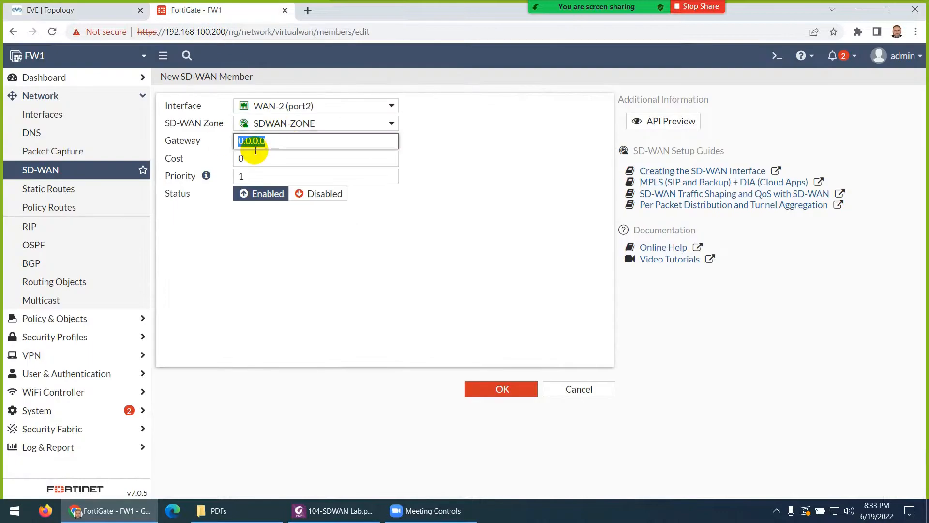
key("ctrl+v")
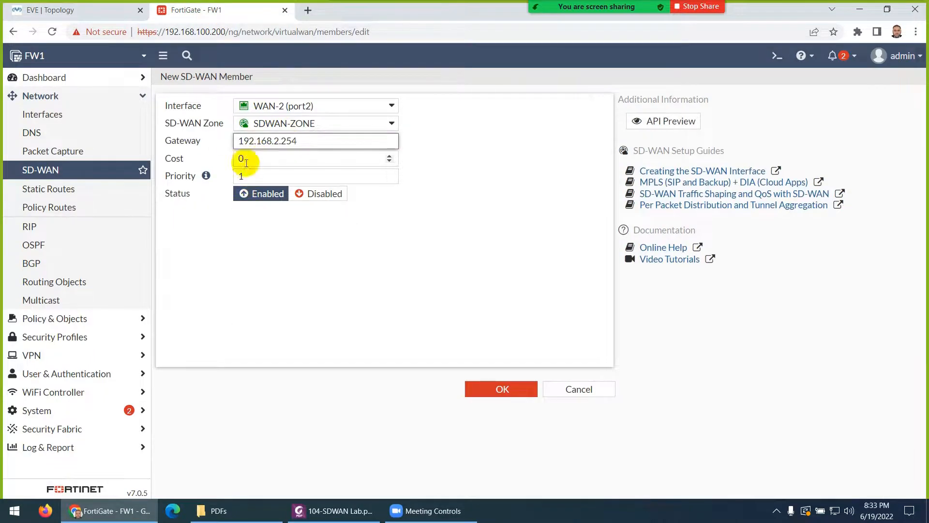
Save the WAN-2 member and expand SDWAN-ZONE to show its member interfaces
left_click(490, 390)
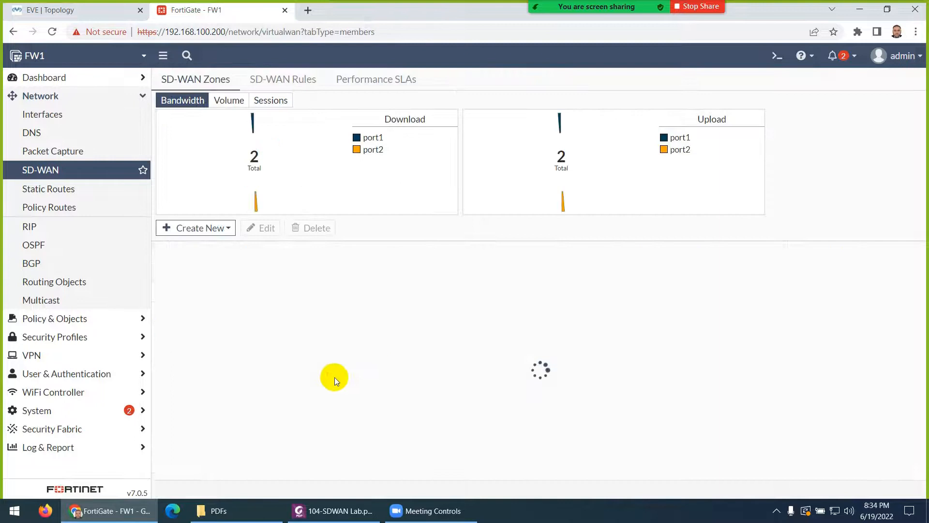
left_click(161, 312)
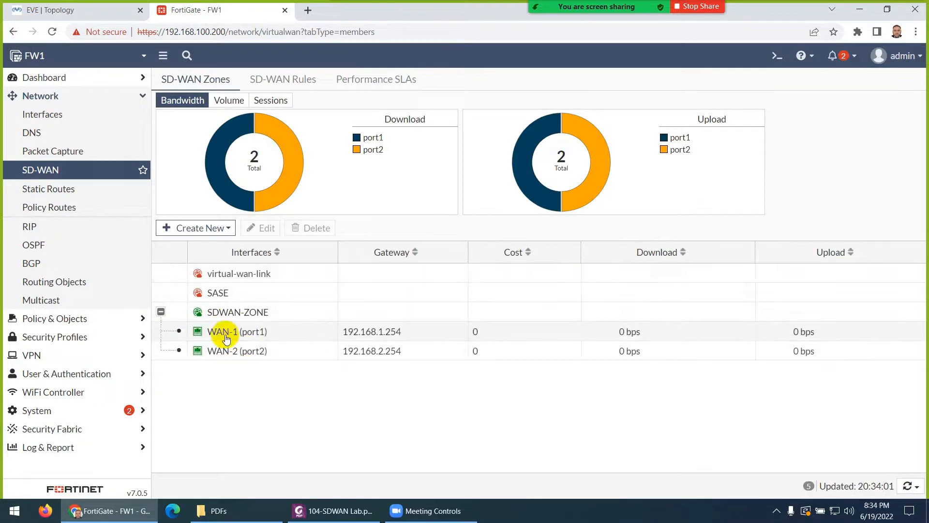
mouse_move(226, 359)
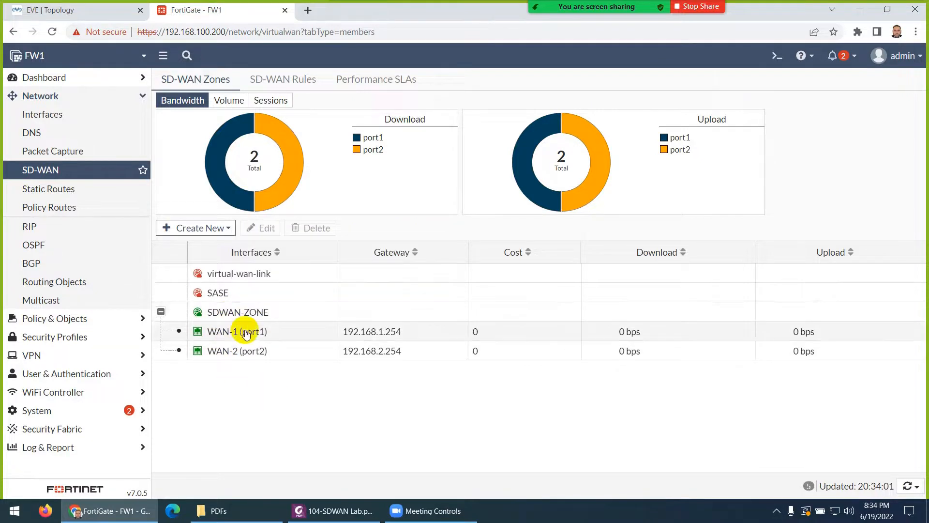
left_click(47, 189)
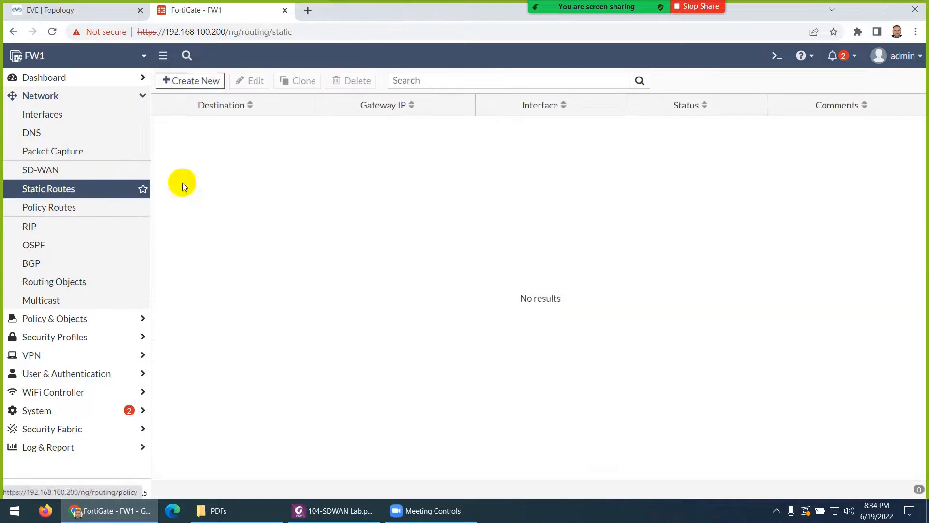
left_click(204, 82)
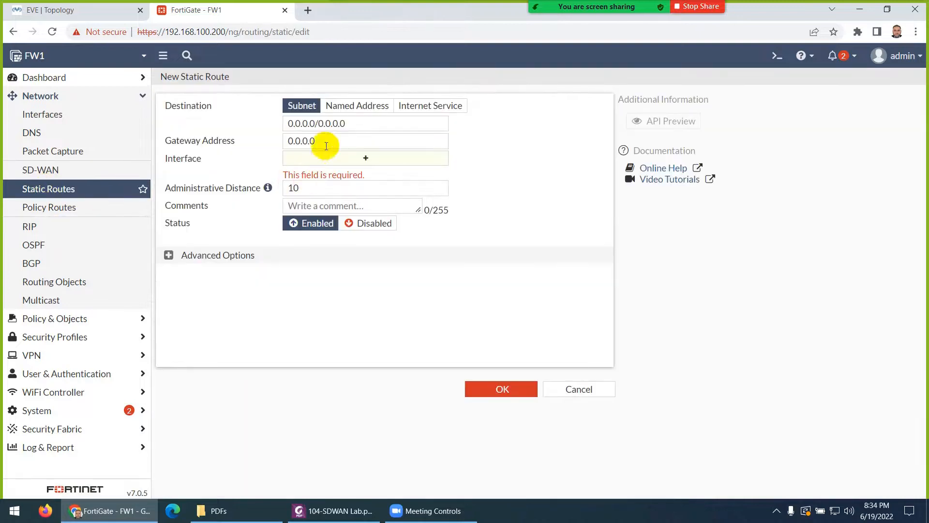
left_click(322, 158)
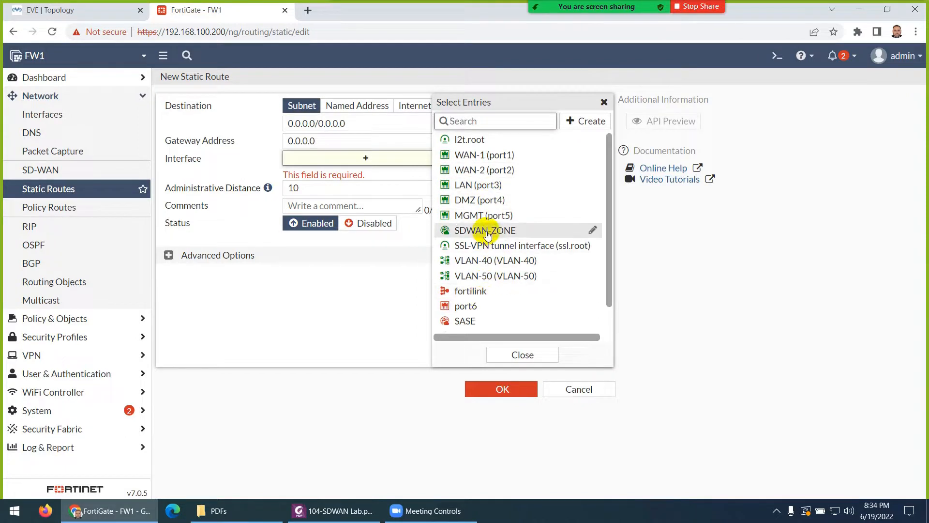
mouse_move(486, 233)
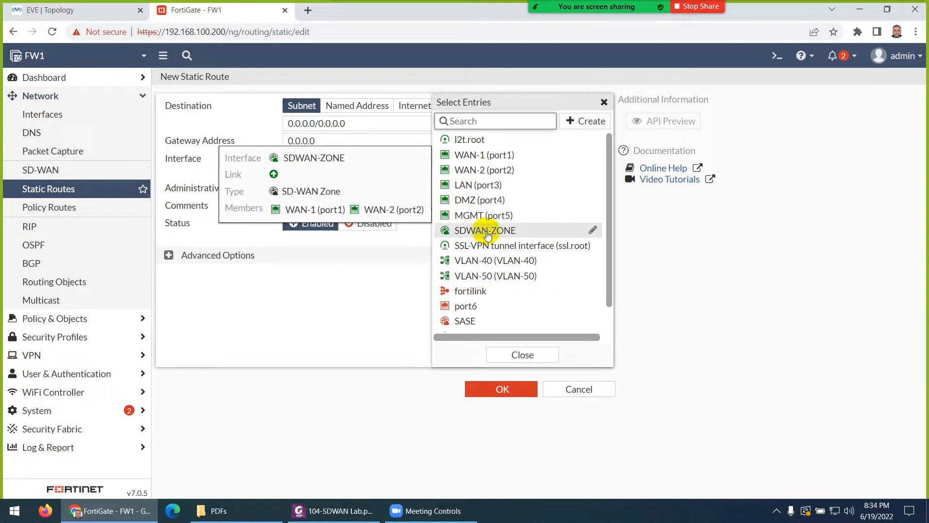
left_click(567, 388)
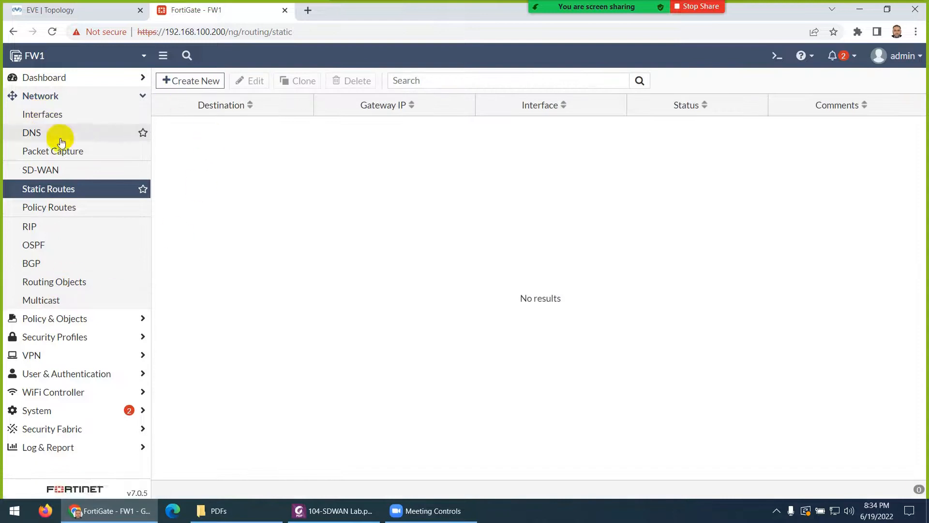
Compare the SDWAN-ZONE members with 104-SDWAN Lab.pdf and read the guide through to the Adding Static Route section
left_click(61, 170)
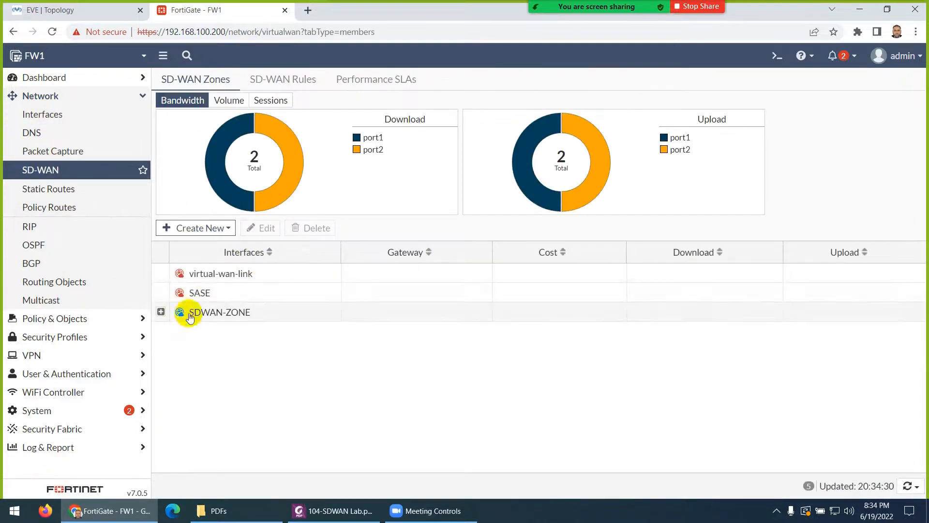
left_click(161, 312)
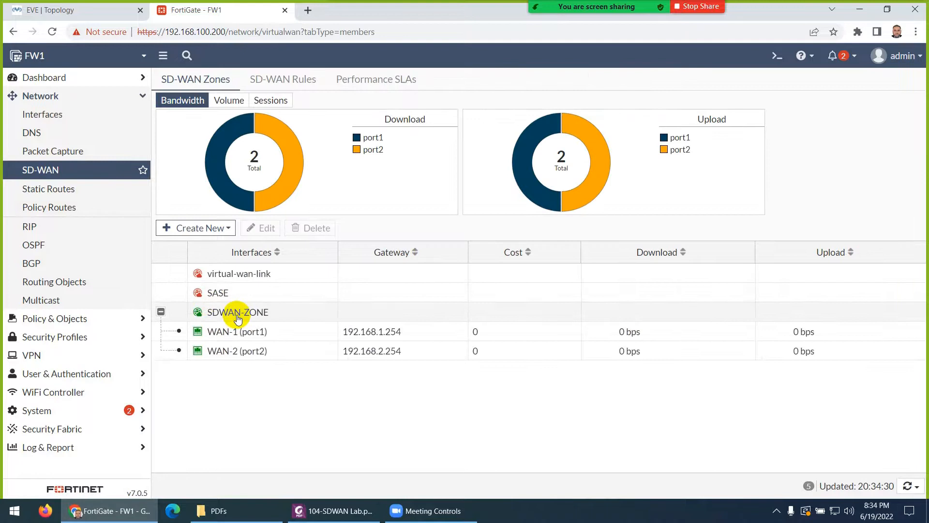
left_click(345, 504)
scroll(368, 289, "down", 3)
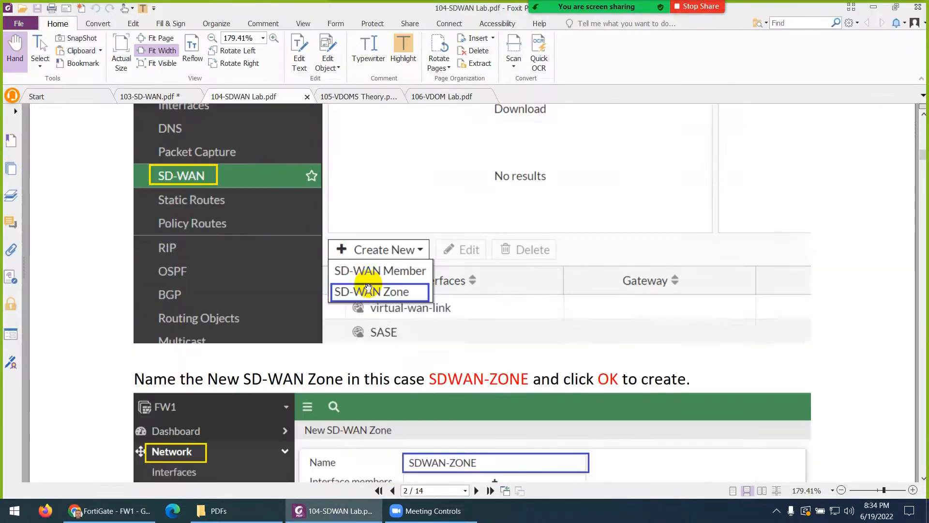
scroll(372, 291, "down", 8)
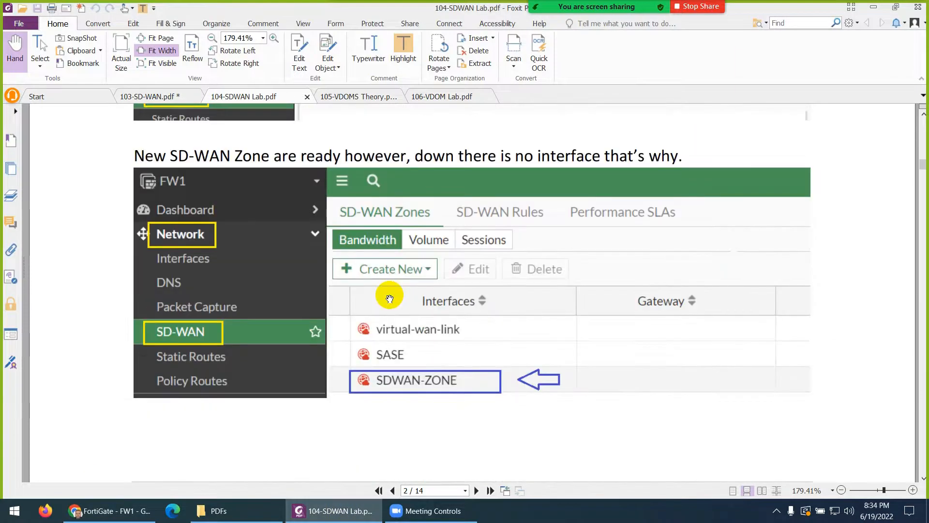
scroll(390, 299, "down", 15)
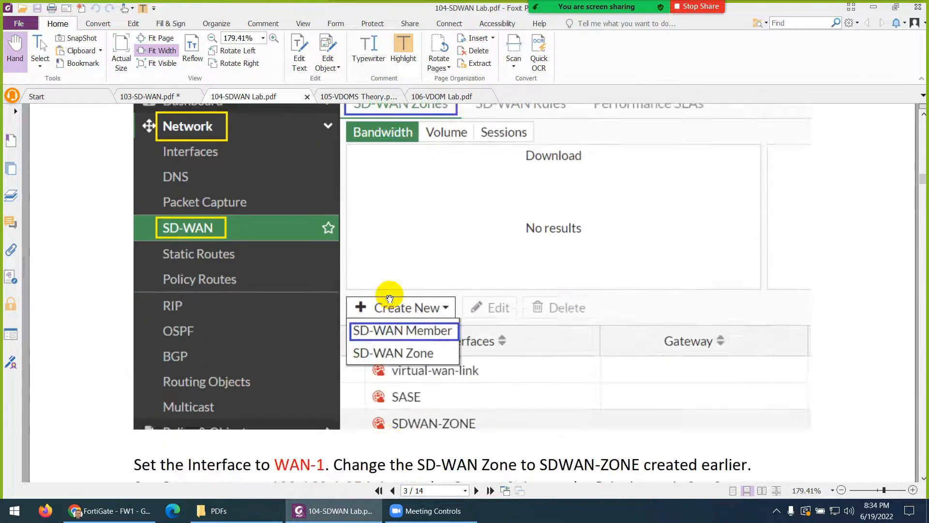
scroll(390, 299, "down", 9)
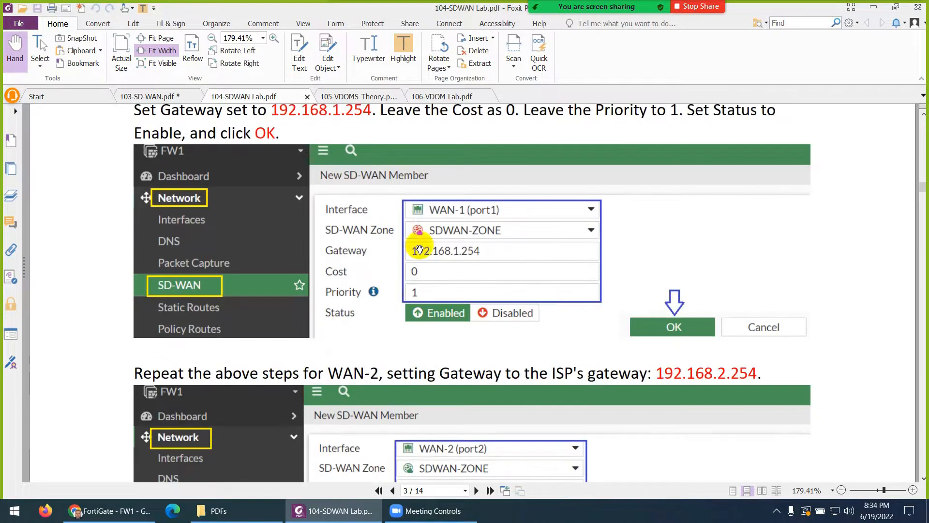
scroll(425, 286, "down", 10)
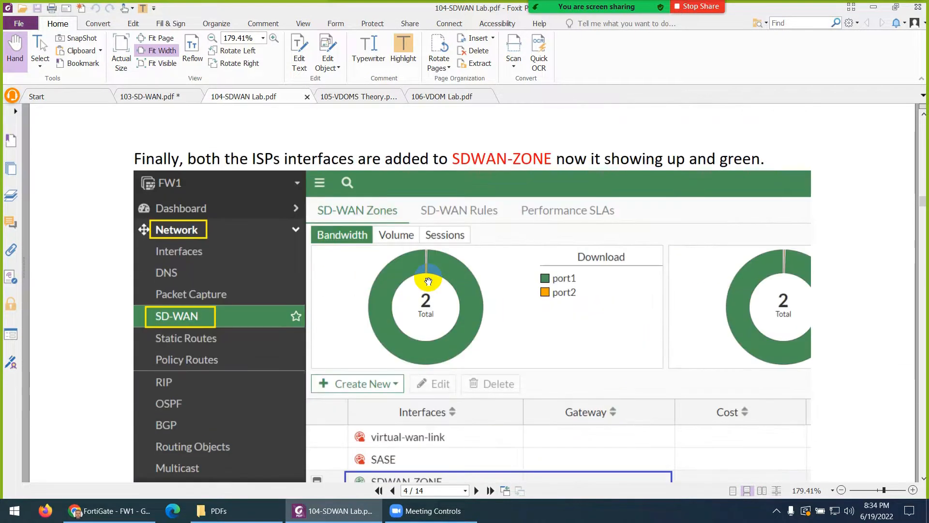
scroll(437, 275, "down", 1)
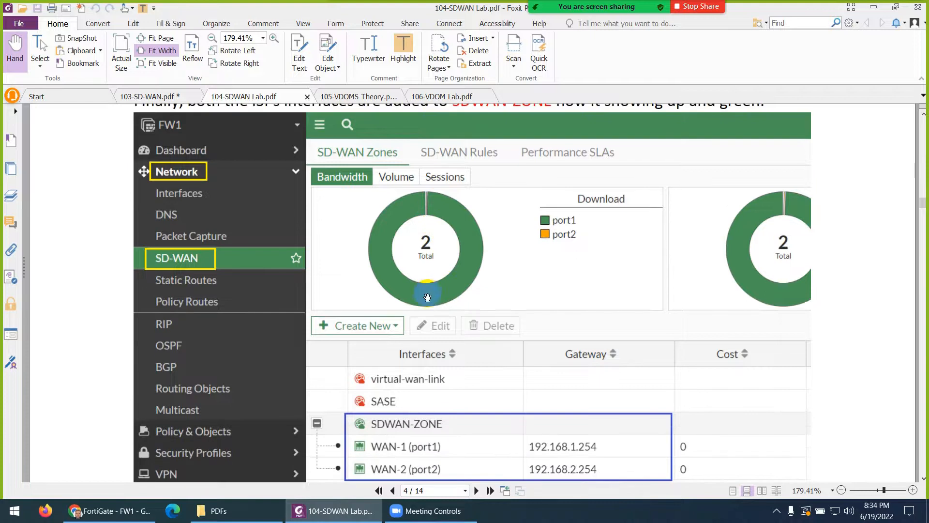
scroll(354, 280, "down", 6)
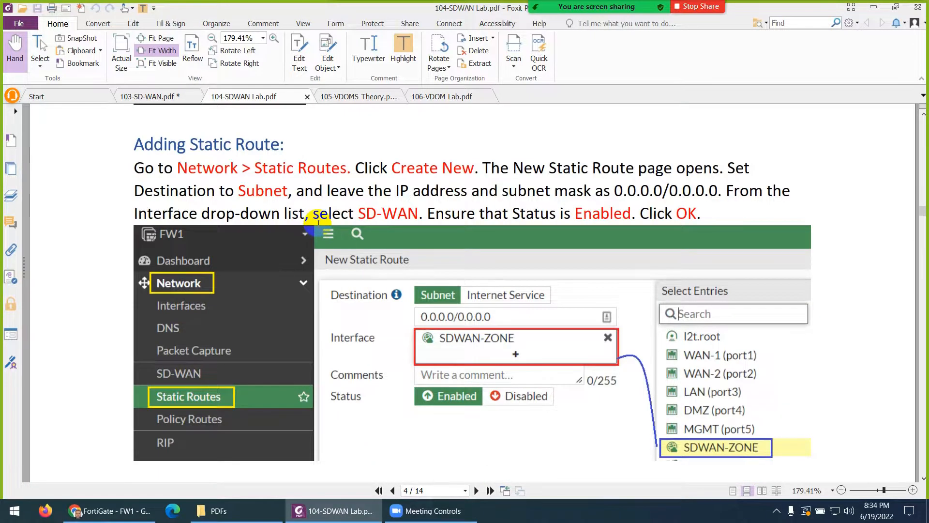
Back in the FortiGate interface, create and save an enabled static route for subnet 0.0.0.0/0.0.0.0 using interface SDWAN-ZONE
left_click(121, 511)
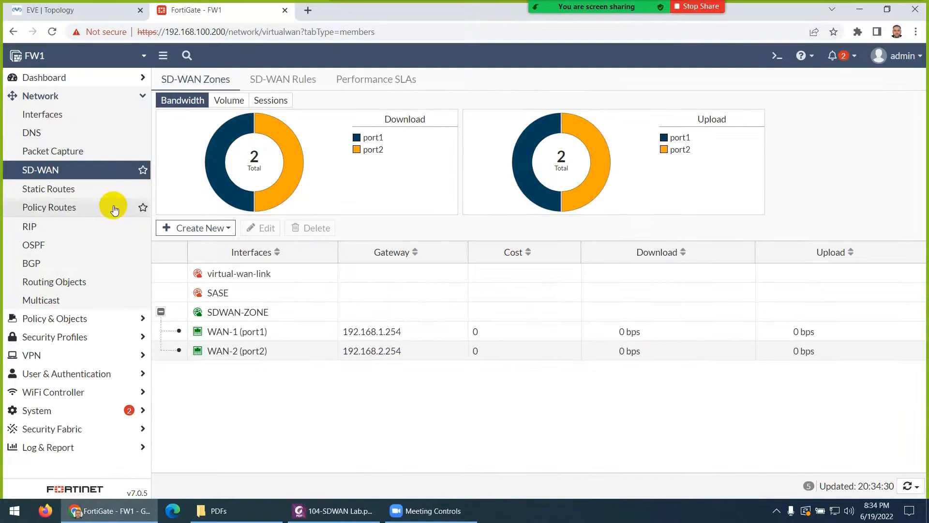
left_click(17, 190)
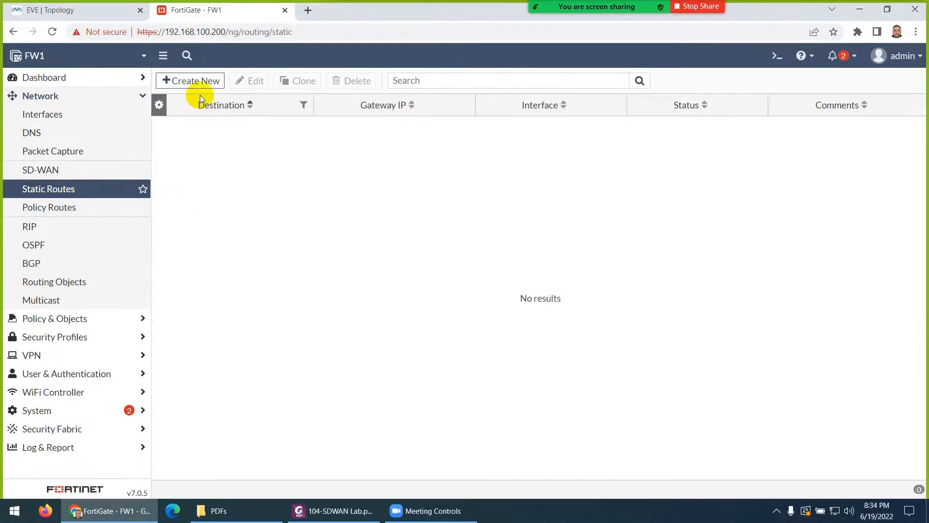
left_click(197, 80)
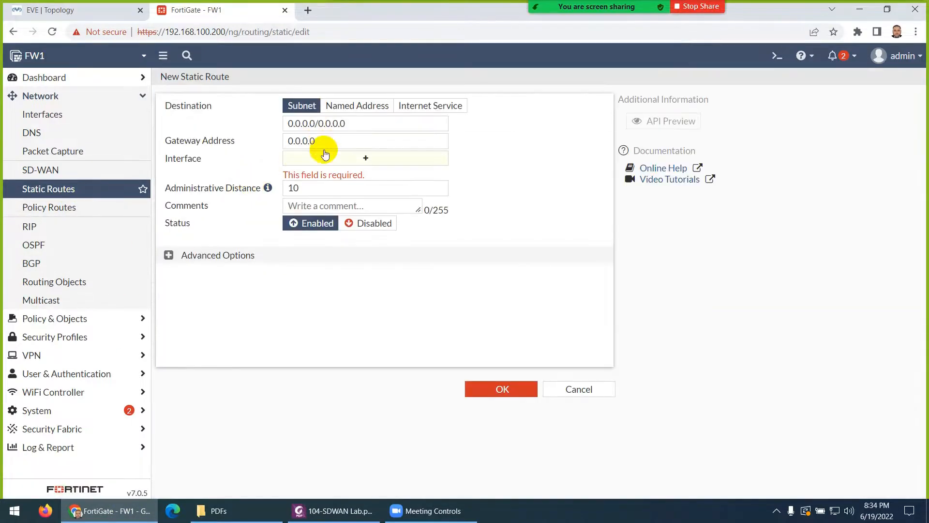
left_click(325, 155)
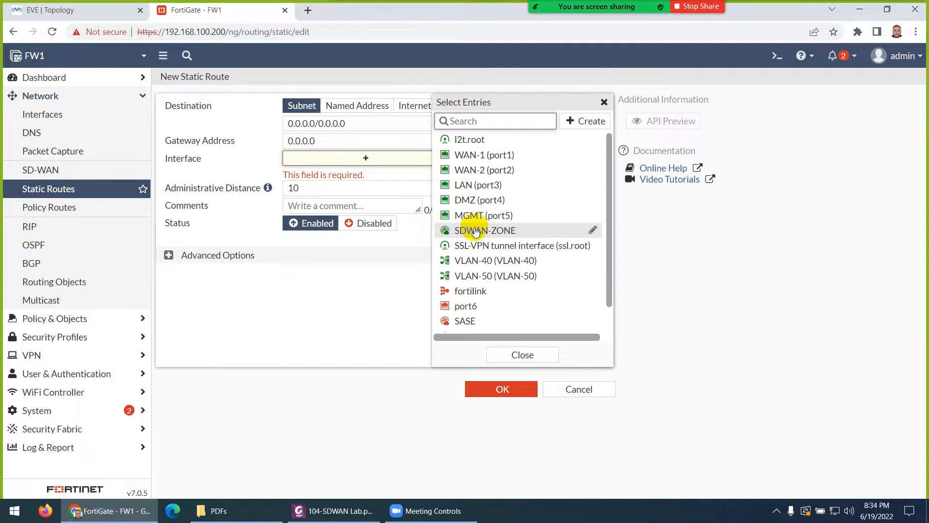
left_click(476, 231)
left_click(231, 186)
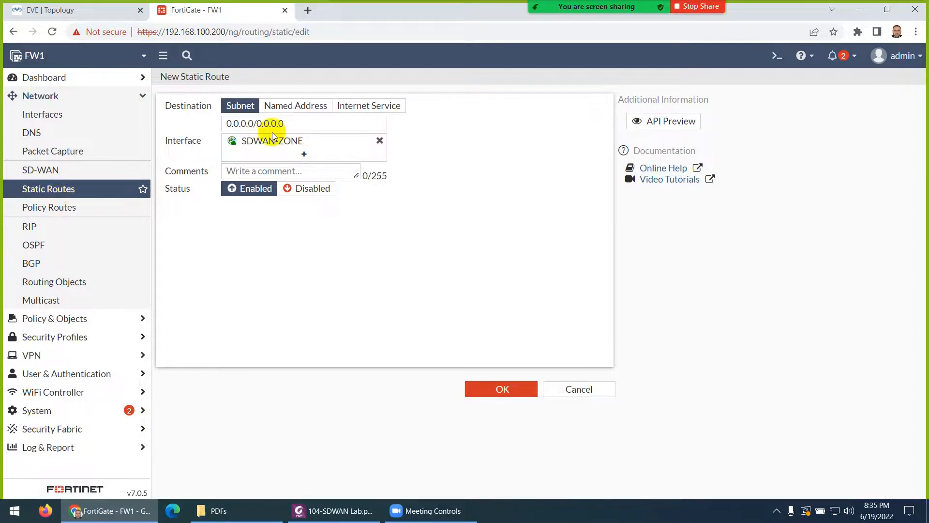
mouse_move(292, 149)
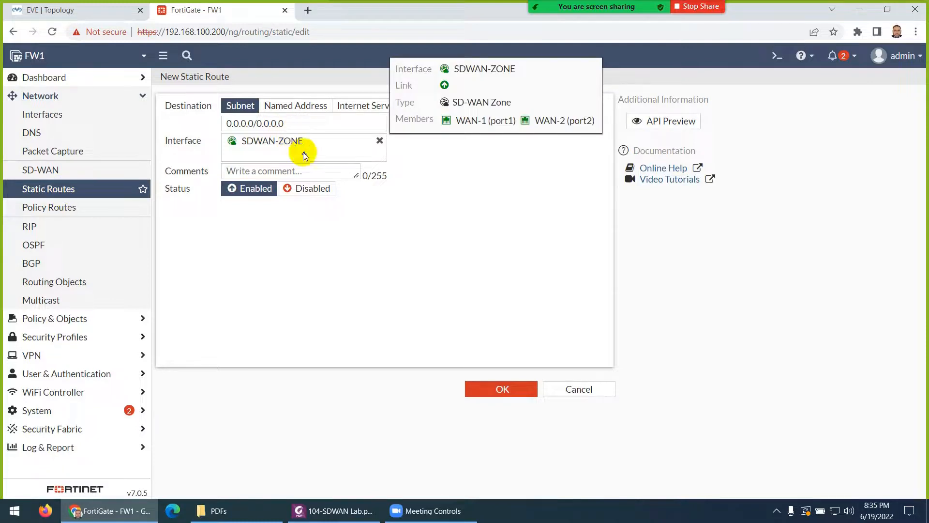
left_click(481, 388)
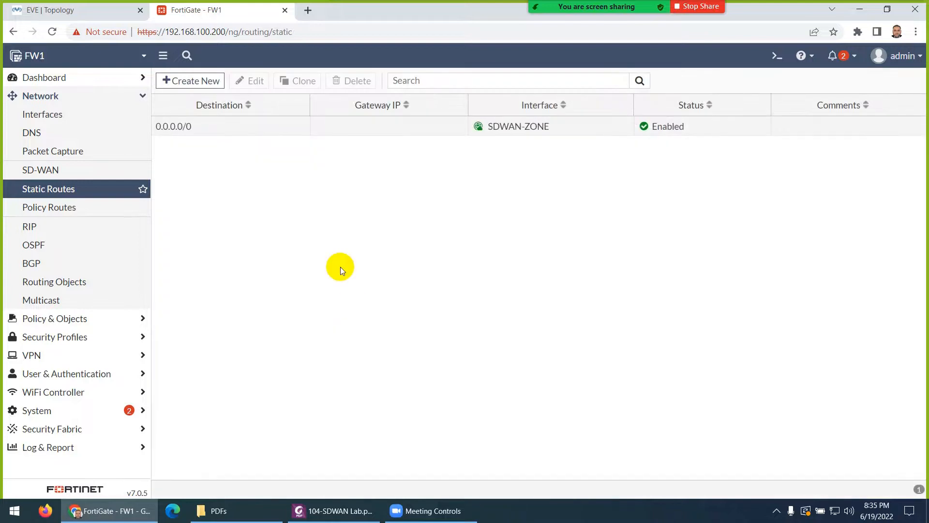
Look up the SD-WAN Algorithm section in 104-SDWAN Lab.pdf and select the command "set load-balance-mode source-dest-ip-based"
left_click(334, 510)
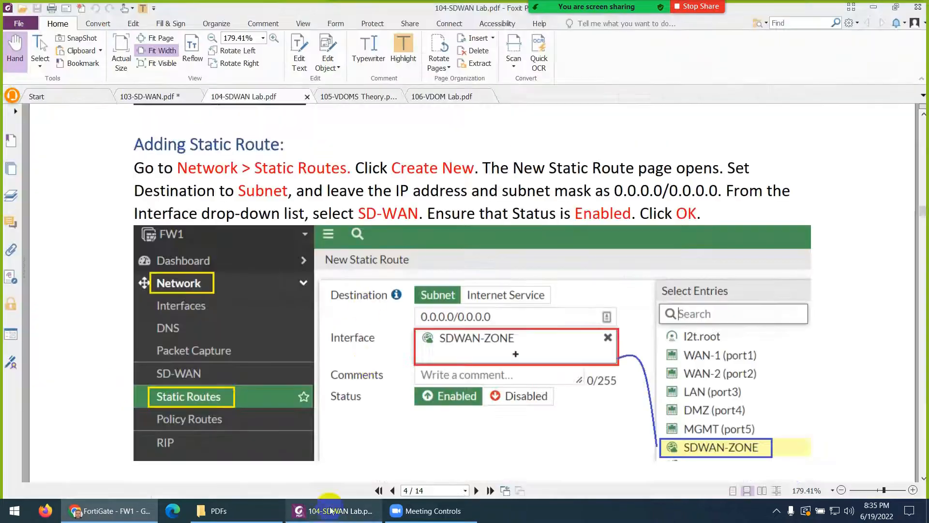
scroll(367, 309, "down", 8)
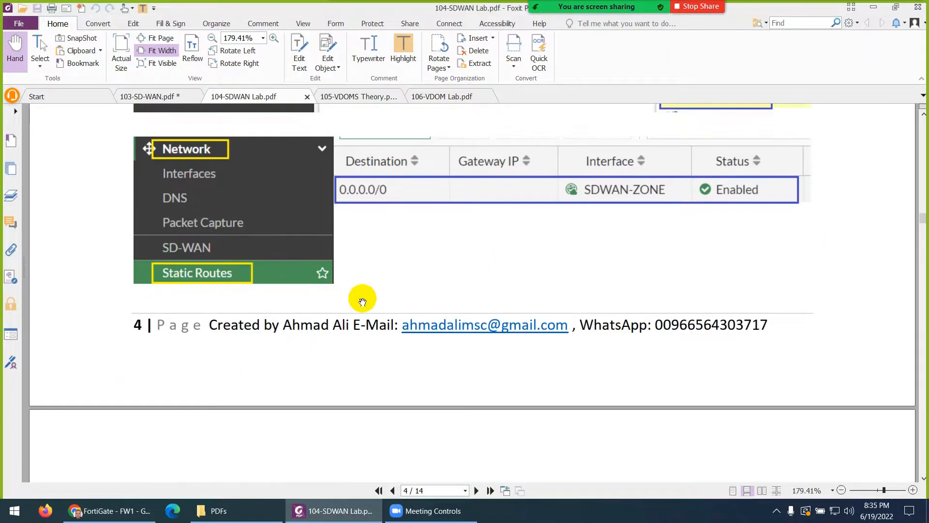
scroll(437, 206, "down", 6)
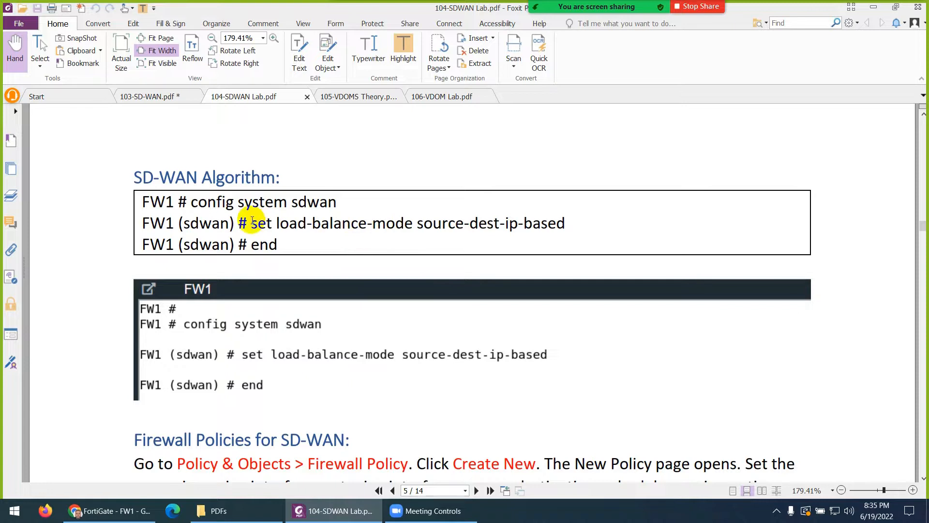
left_click_drag(250, 223, 583, 222)
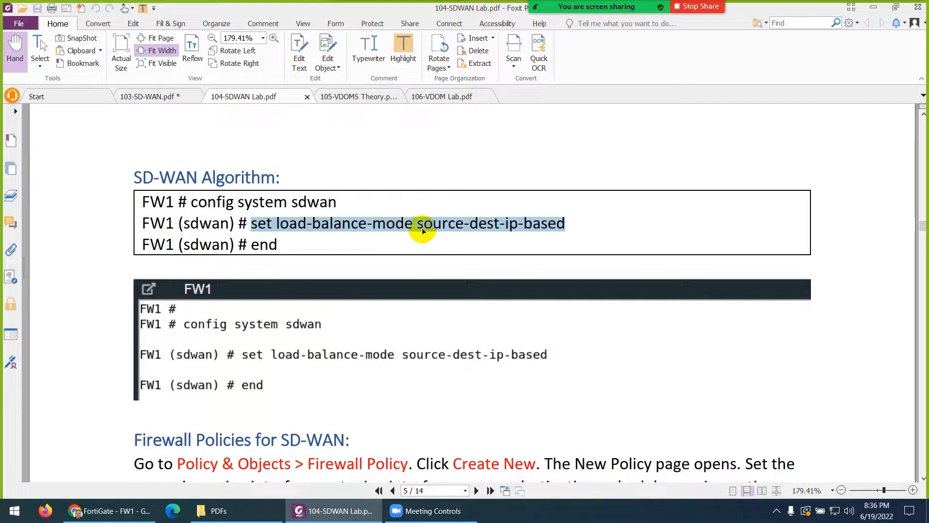
In the EVE topology, replace the WAN console with FW1's console and clear its paged interface listing
left_click(104, 512)
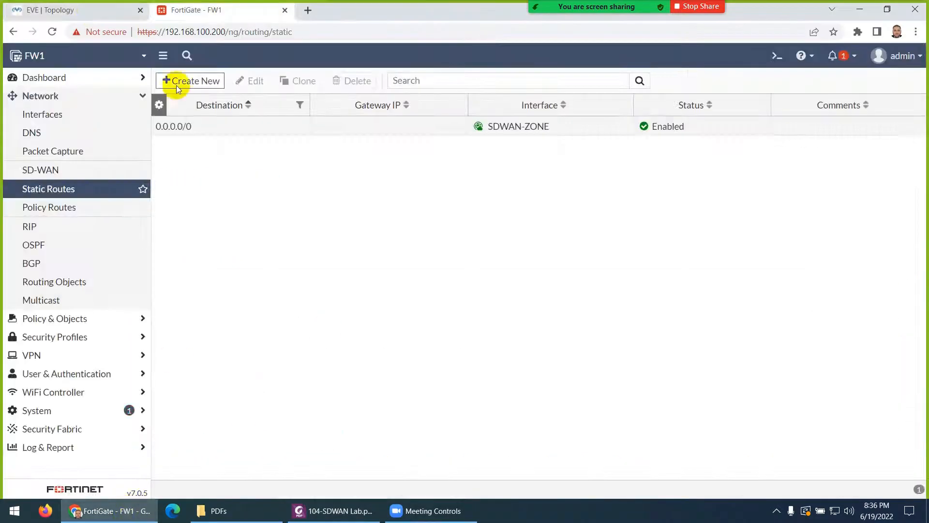
left_click(89, 9)
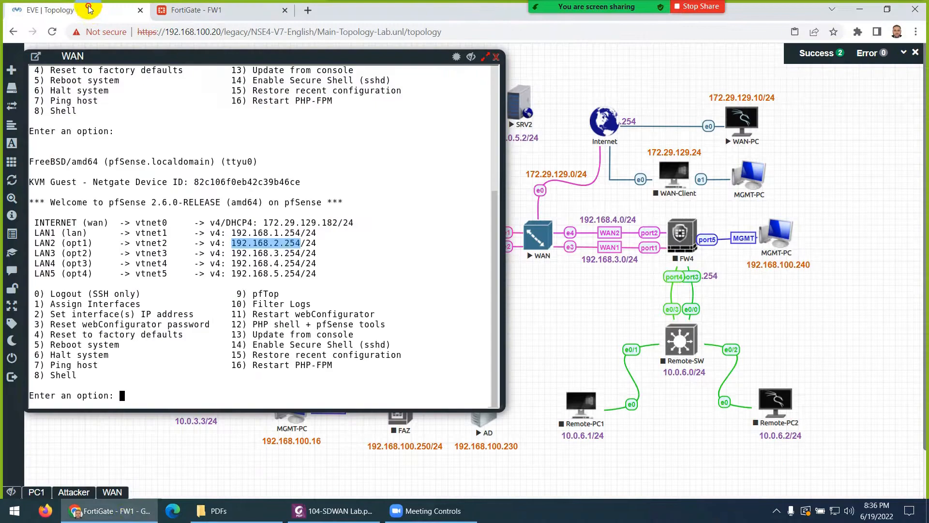
left_click(496, 57)
left_click(398, 233)
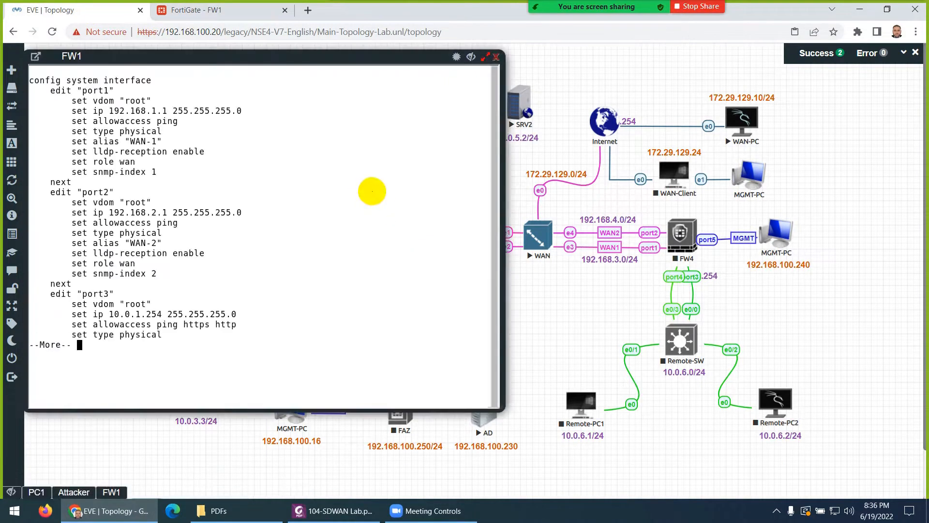
key("q")
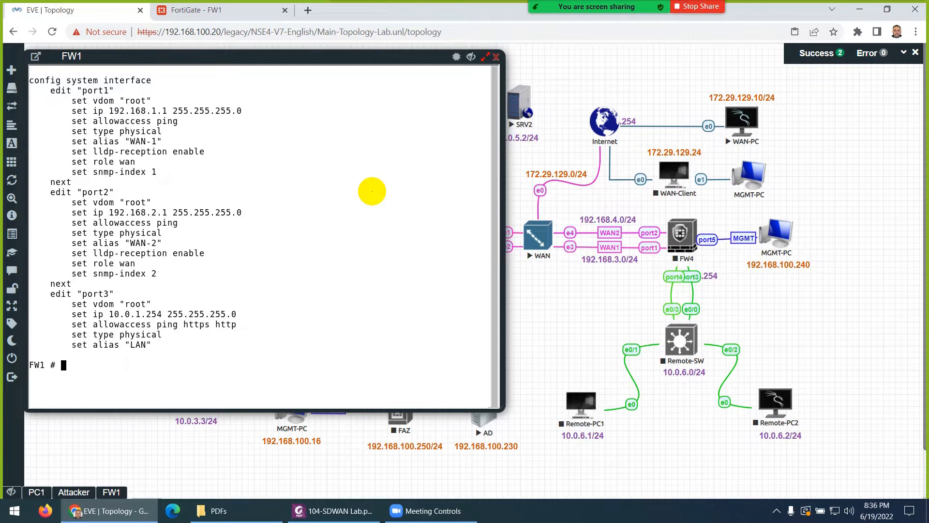
key("ctrl+l")
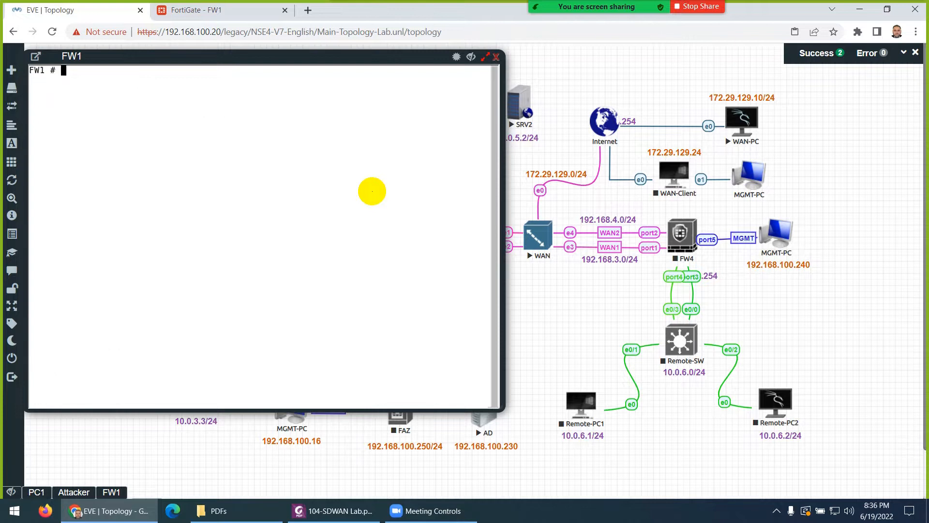
In FW1's console, enter the system sdwan configuration and list the available load-balance-mode options
key("Return")
type("config system sd")
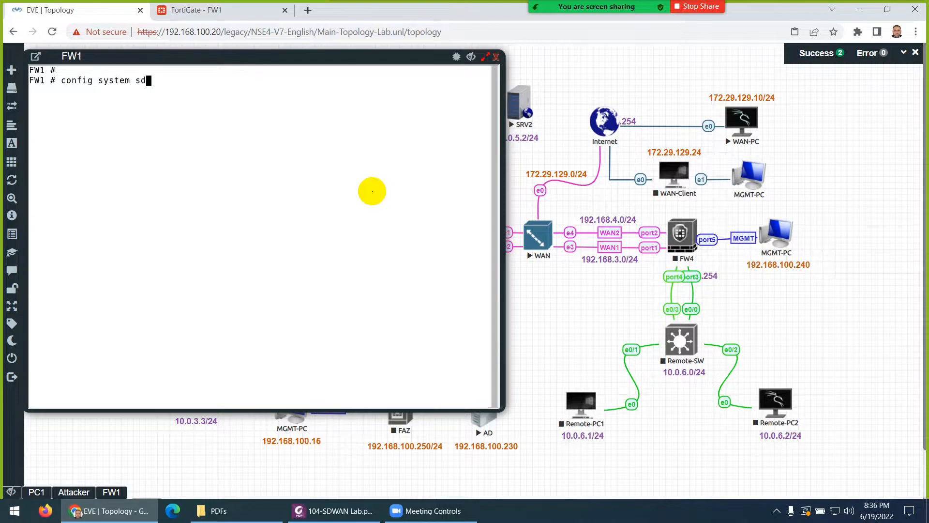
type("wan")
key("Return")
type("set load-balance-mode")
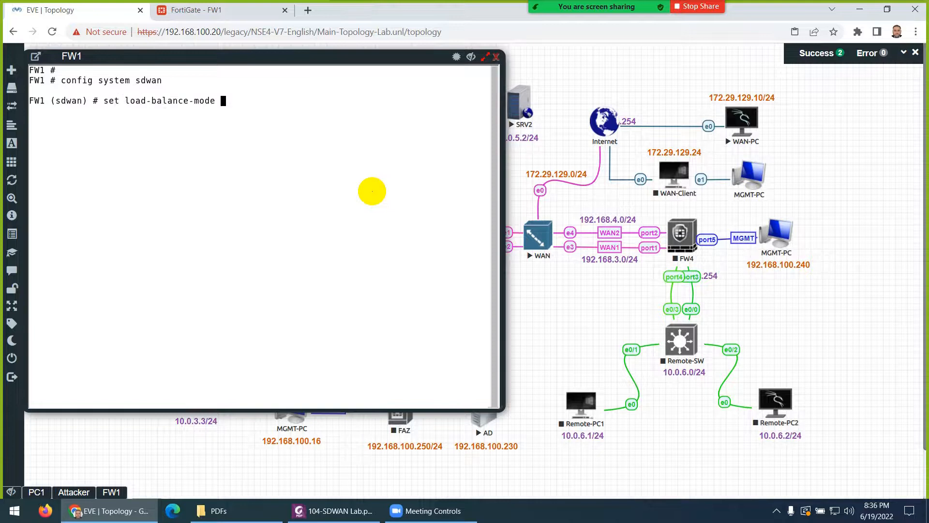
key("question")
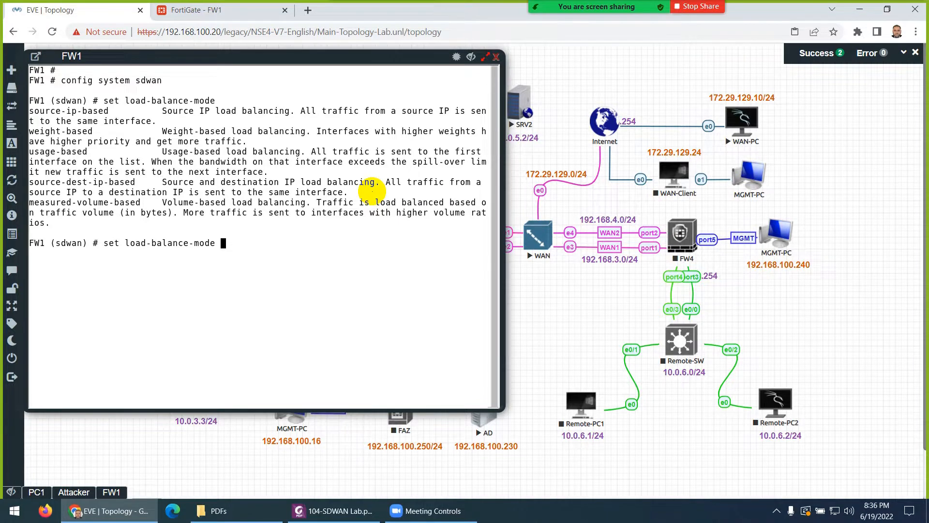
Set the SD-WAN load-balance mode to source-ip-based, end the configuration and close FW1's console
type("source-ip-based")
key("Return")
type("end")
key("Return")
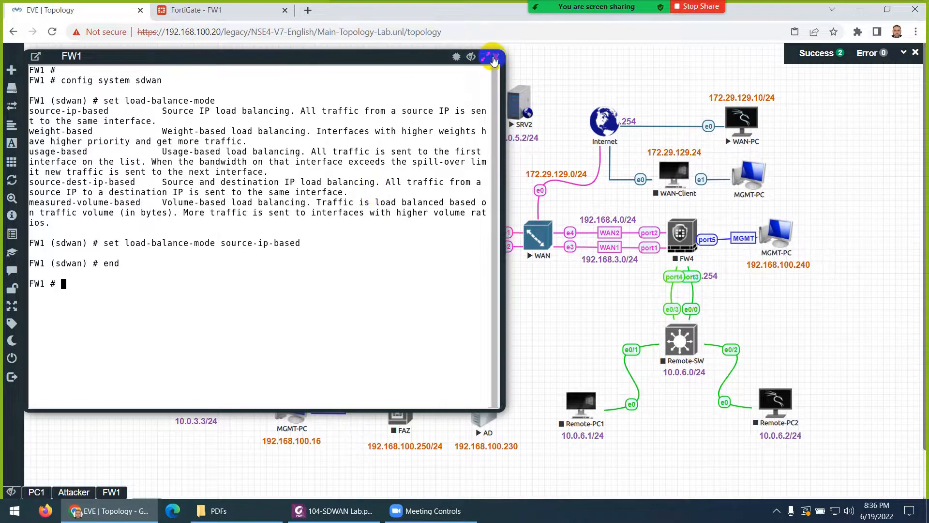
left_click(496, 57)
Look up the Firewall Policies for SD-WAN section in 104-SDWAN Lab.pdf and examine the example policy settings
left_click(334, 511)
scroll(308, 306, "down", 4)
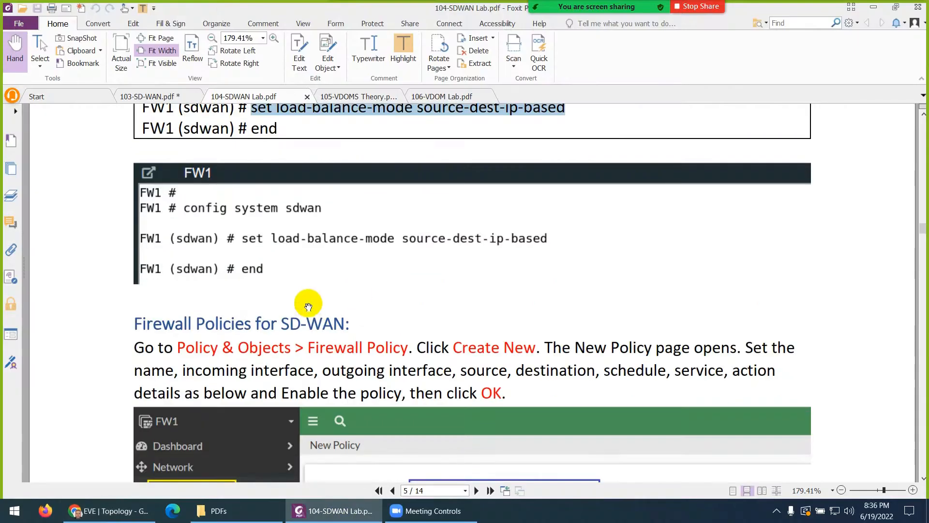
scroll(249, 227, "down", 1)
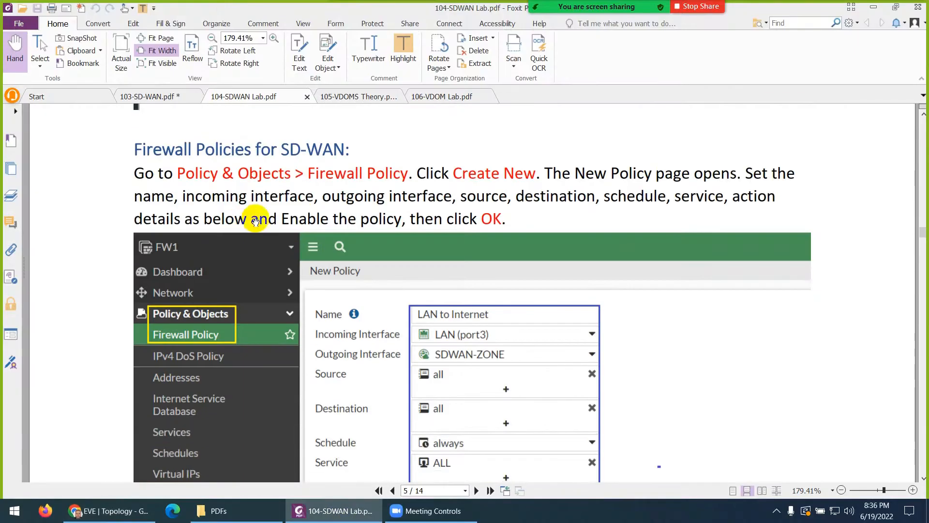
scroll(344, 329, "down", 1)
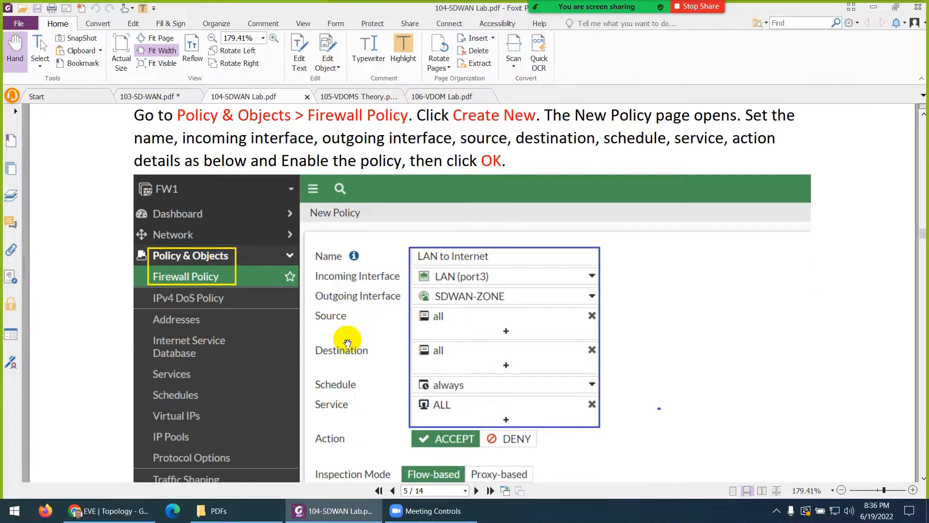
Back in the FortiGate interface, start a new firewall policy and name it LAN to SDWAN
left_click(106, 510)
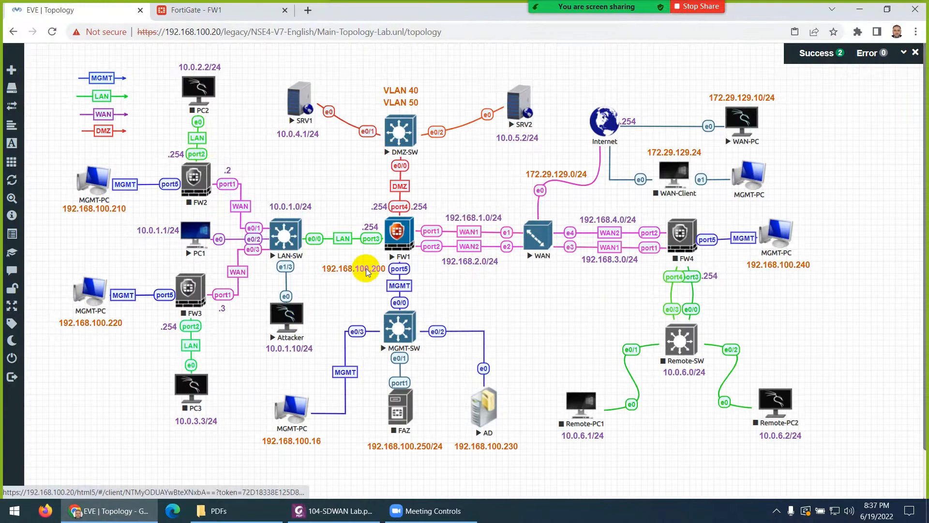
left_click(222, 11)
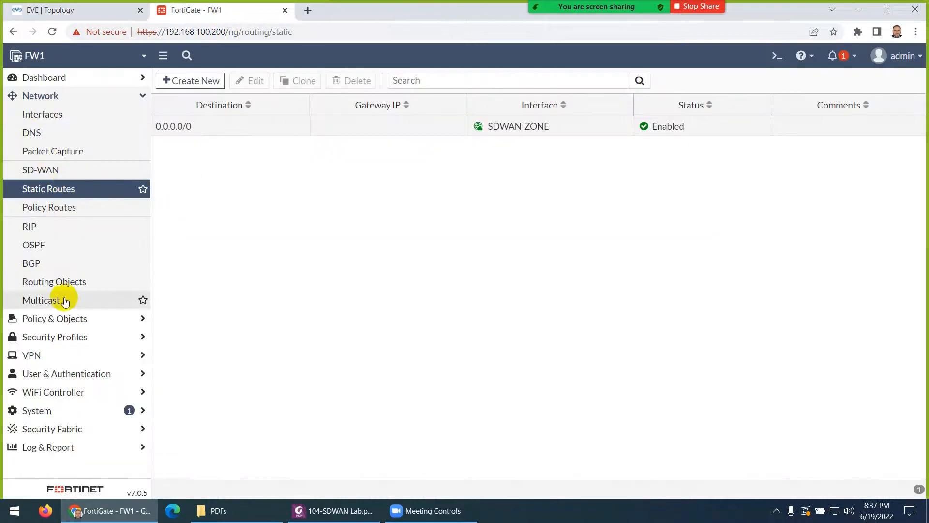
left_click(58, 321)
left_click(62, 133)
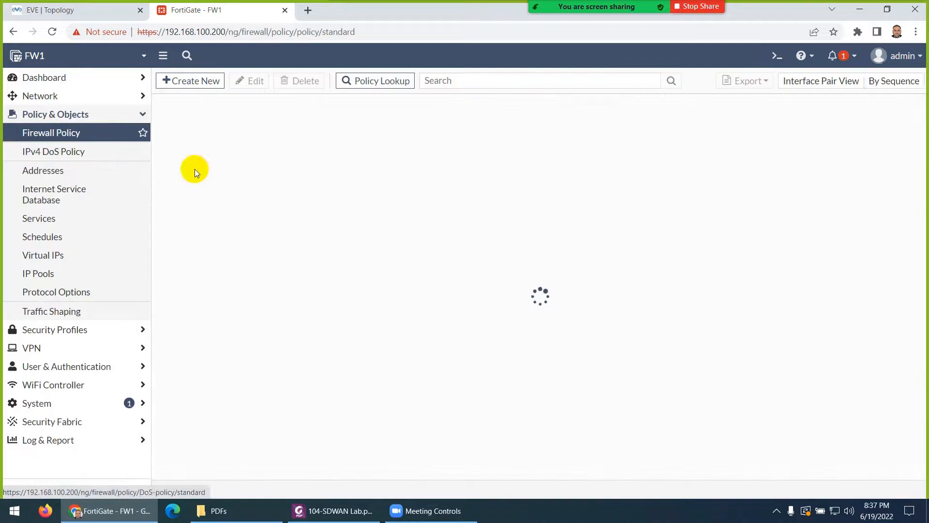
left_click(188, 82)
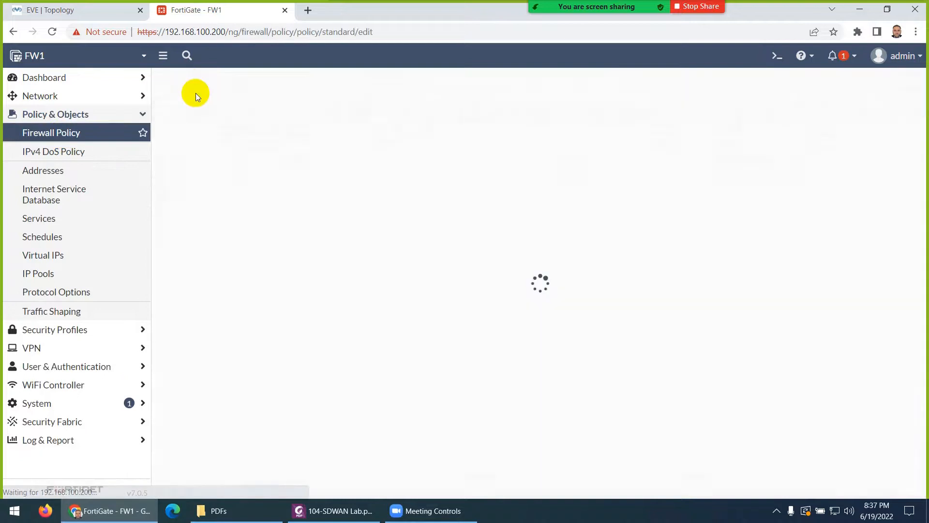
left_click(286, 115)
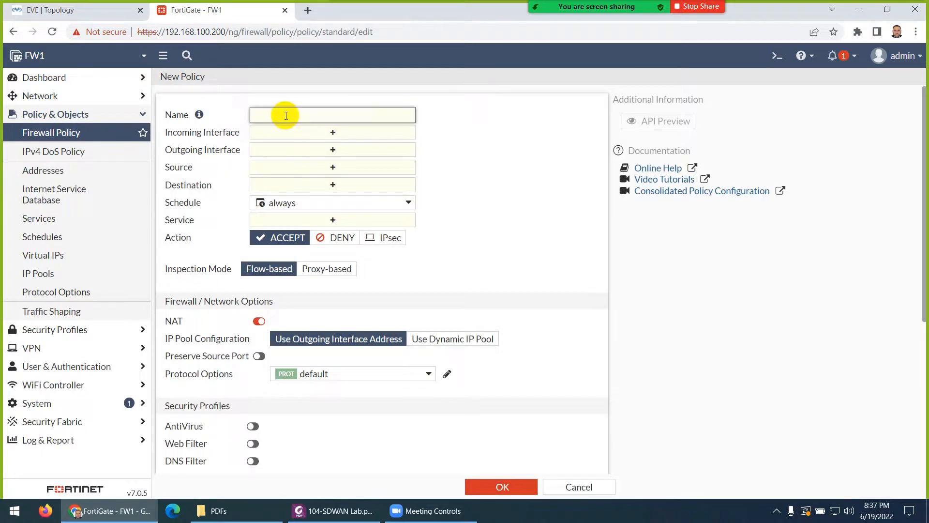
type("LAN to SDWAN")
Set the policy's incoming interface to LAN (port3) and its outgoing interface to SDWAN-ZONE
left_click(286, 132)
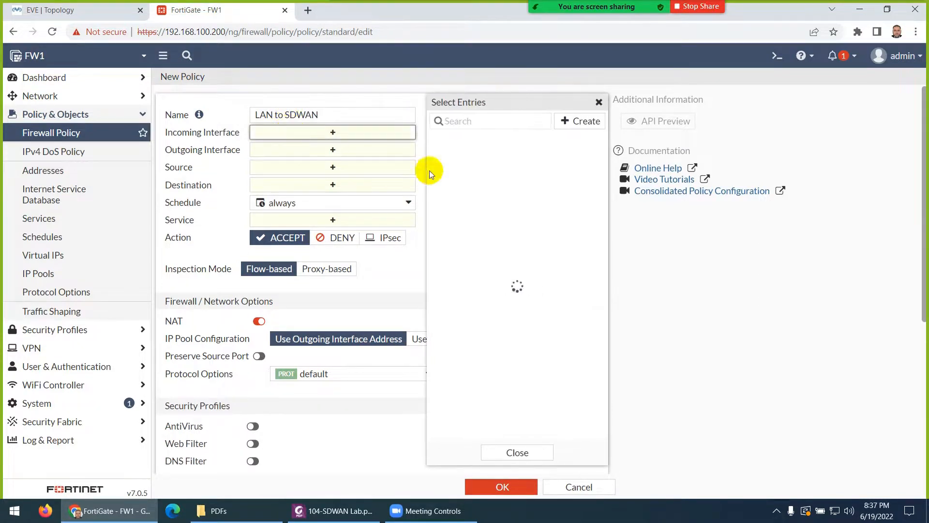
left_click(471, 170)
left_click(301, 164)
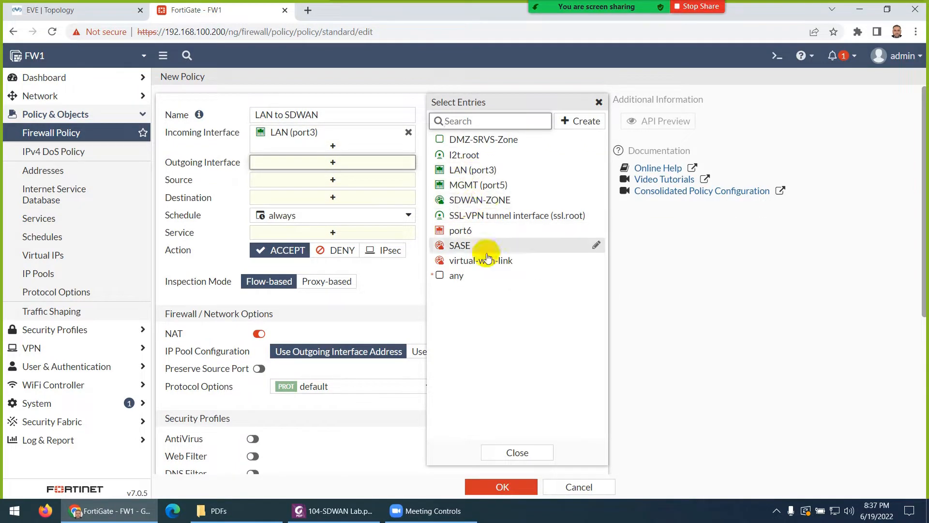
left_click(477, 201)
Set the policy's source and destination to all and its service to ALL
left_click(405, 194)
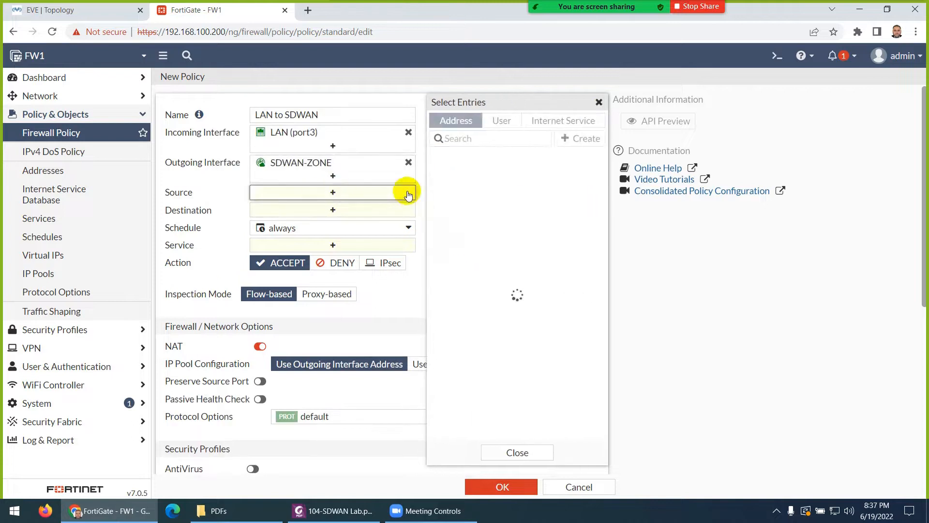
left_click(452, 174)
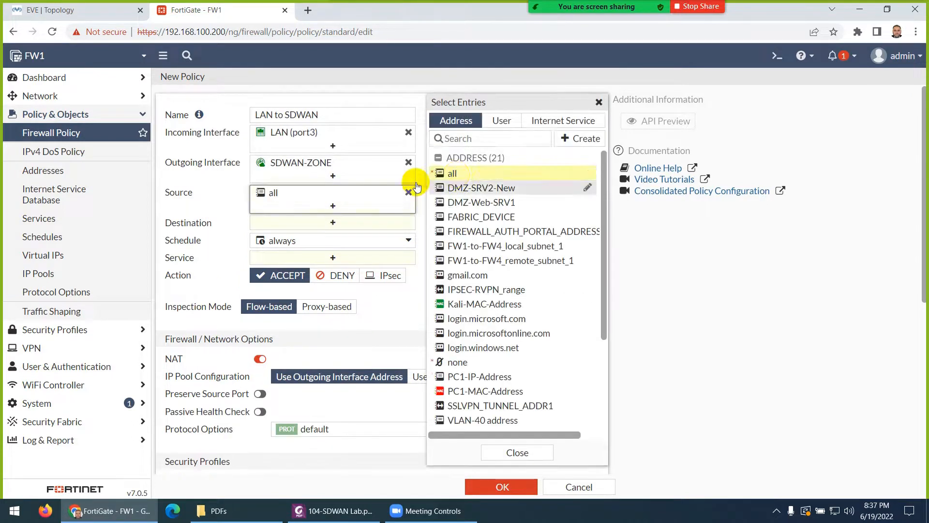
left_click(309, 222)
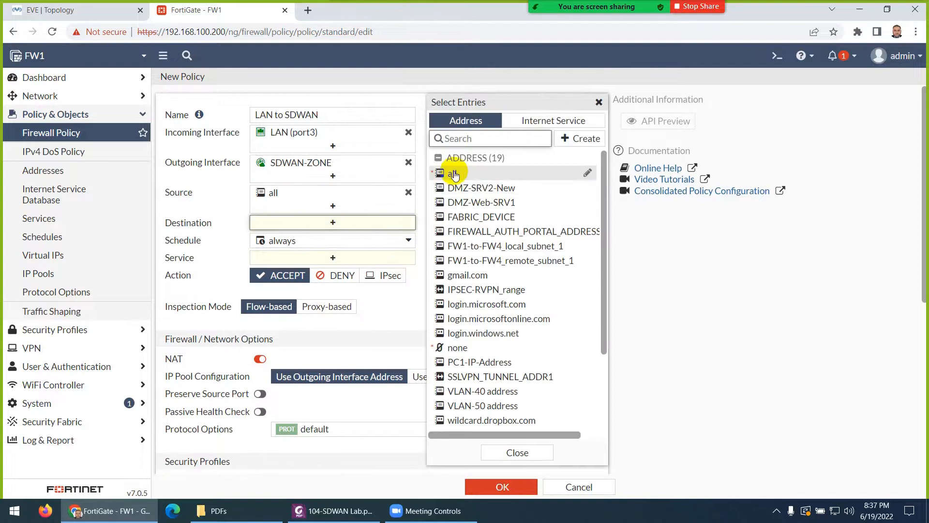
left_click(454, 174)
left_click(306, 267)
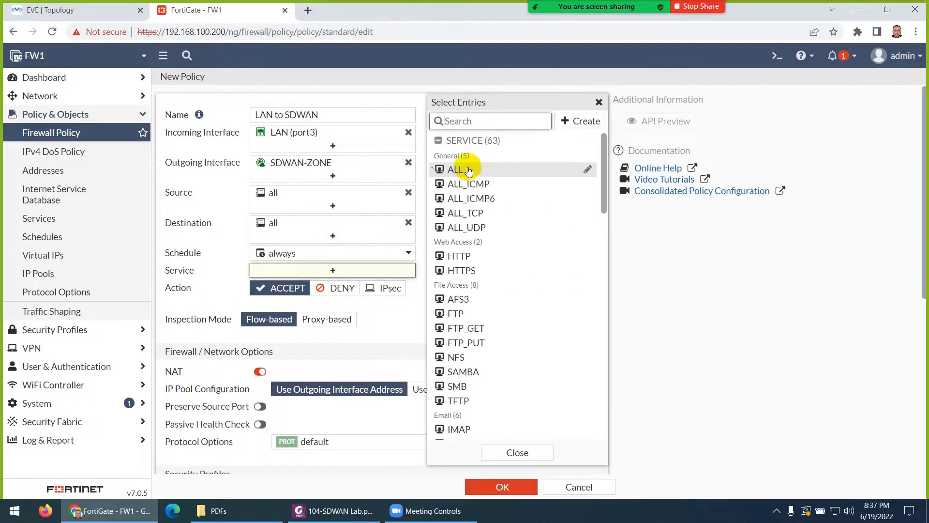
left_click(468, 170)
left_click(228, 295)
Log allowed traffic for all sessions and save the new firewall policy
scroll(238, 297, "down", 3)
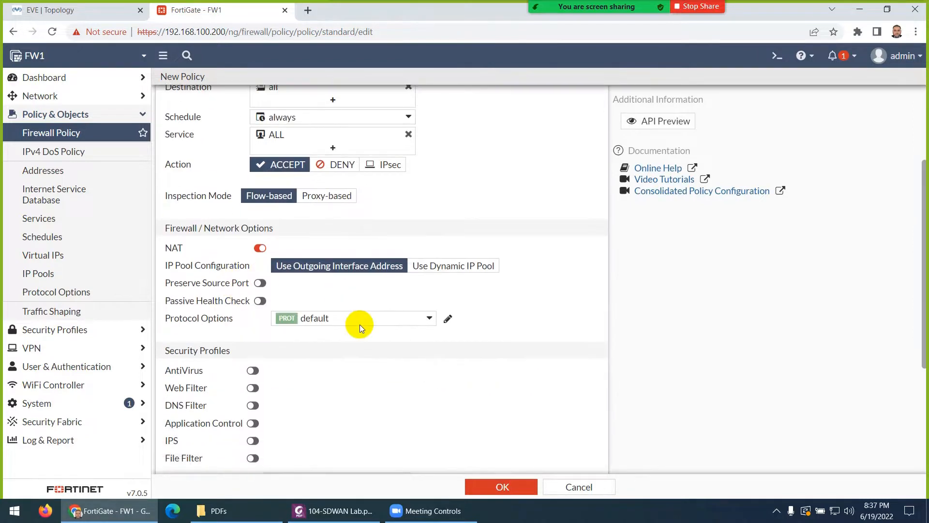
scroll(360, 327, "down", 4)
left_click(428, 342)
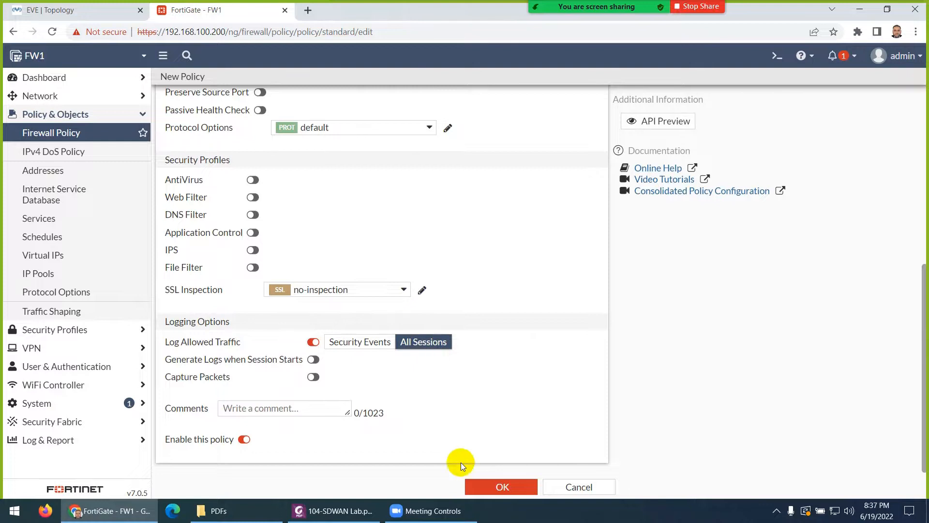
left_click(484, 482)
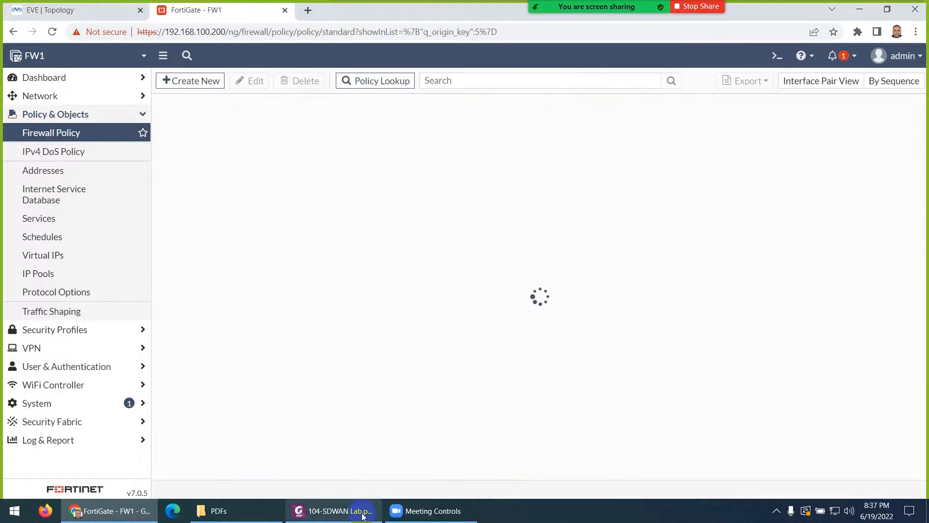
Review the example LAN to Internet policy and its NAT setting in 104-SDWAN Lab.pdf
left_click(334, 510)
scroll(321, 346, "down", 5)
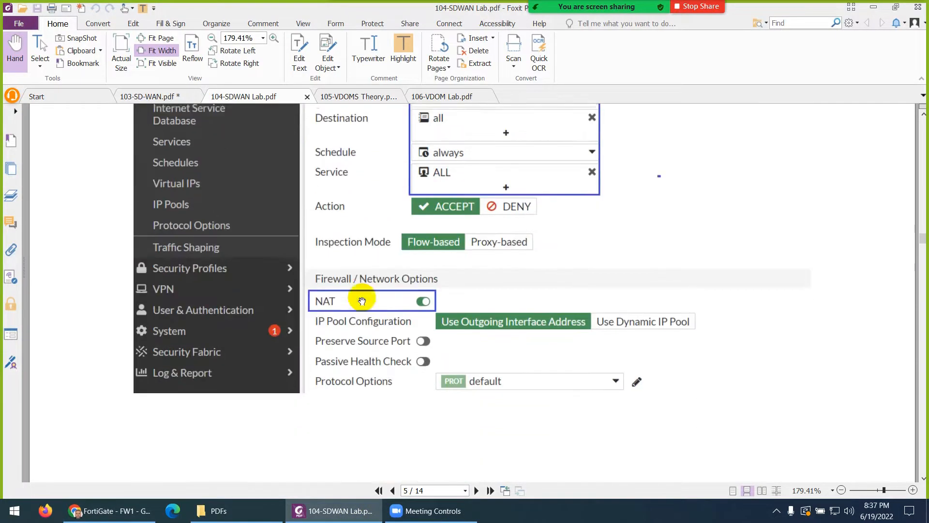
scroll(371, 302, "up", 3)
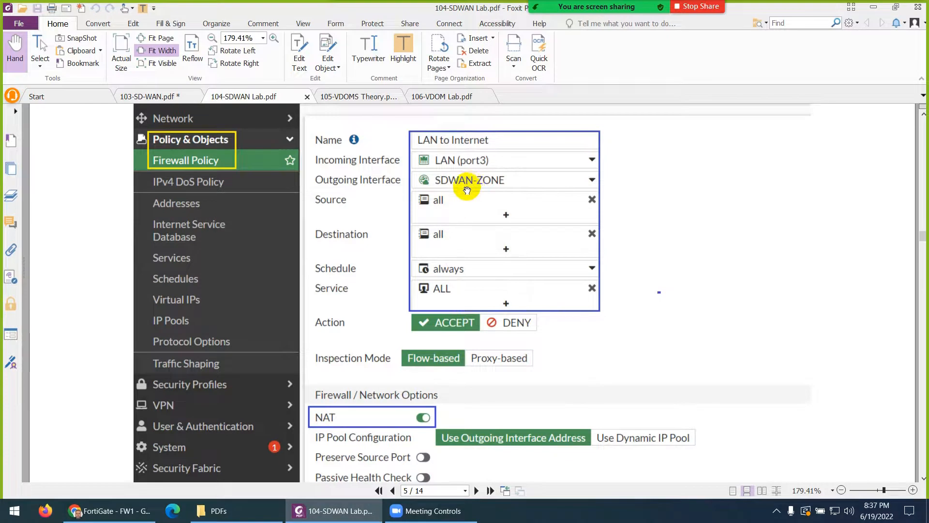
Read the guide's Testing and Verification section, covering the pings to 8.8.8.8 and 1.1.1.1, the ICMP sniffer command and the Forward Traffic log
scroll(442, 233, "down", 10)
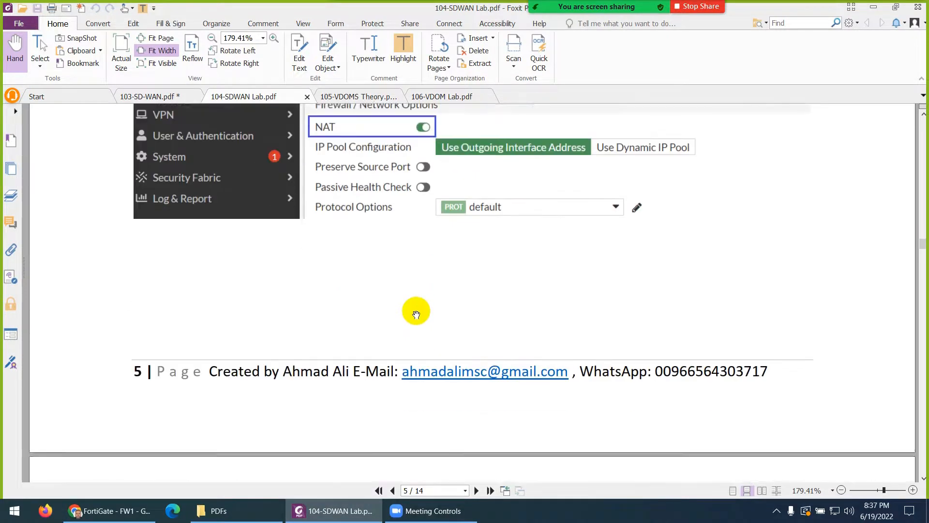
scroll(383, 315, "down", 3)
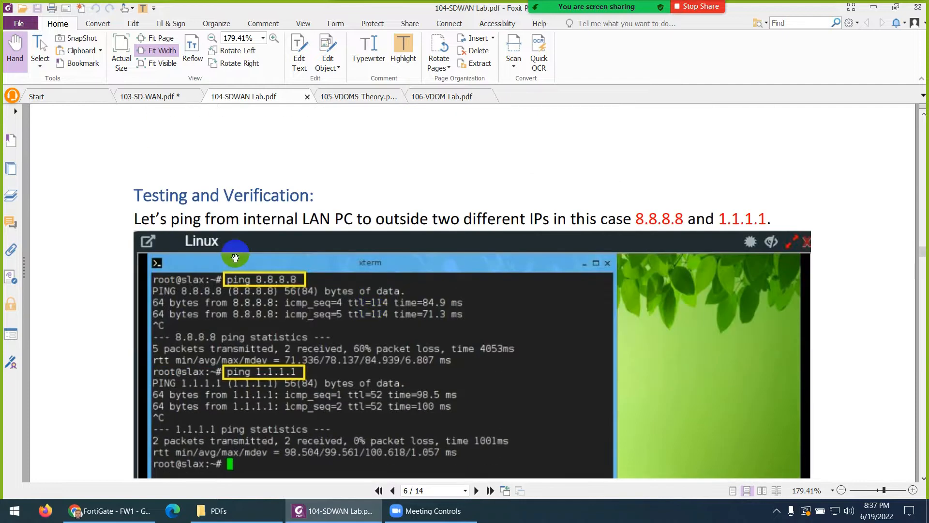
scroll(231, 242, "down", 1)
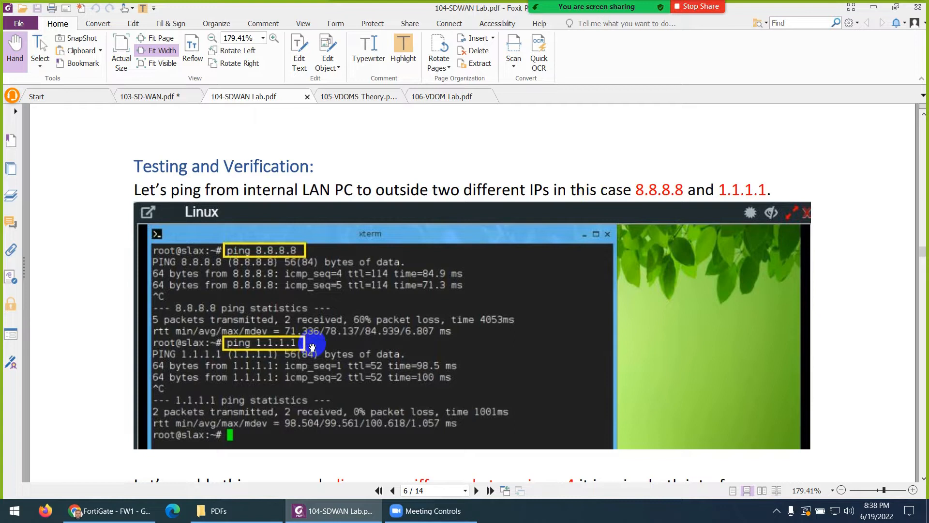
scroll(325, 373, "down", 5)
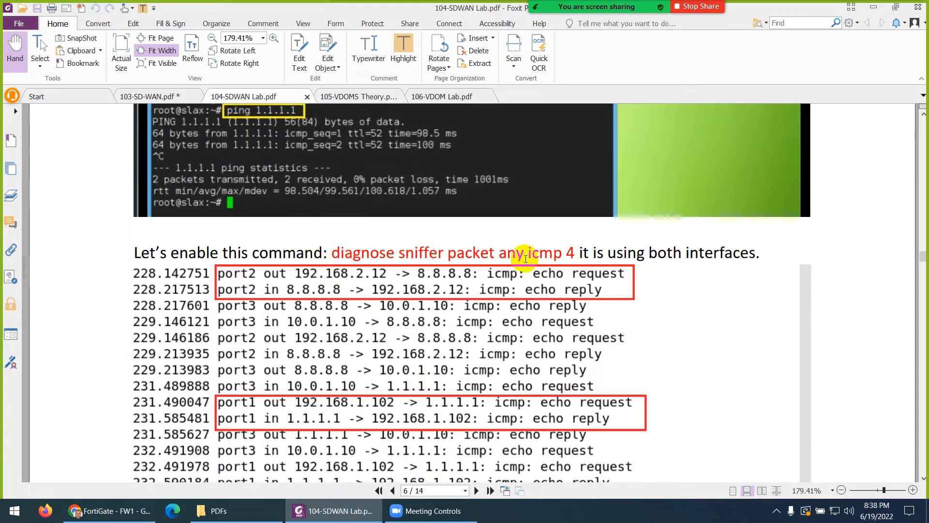
scroll(353, 269, "down", 5)
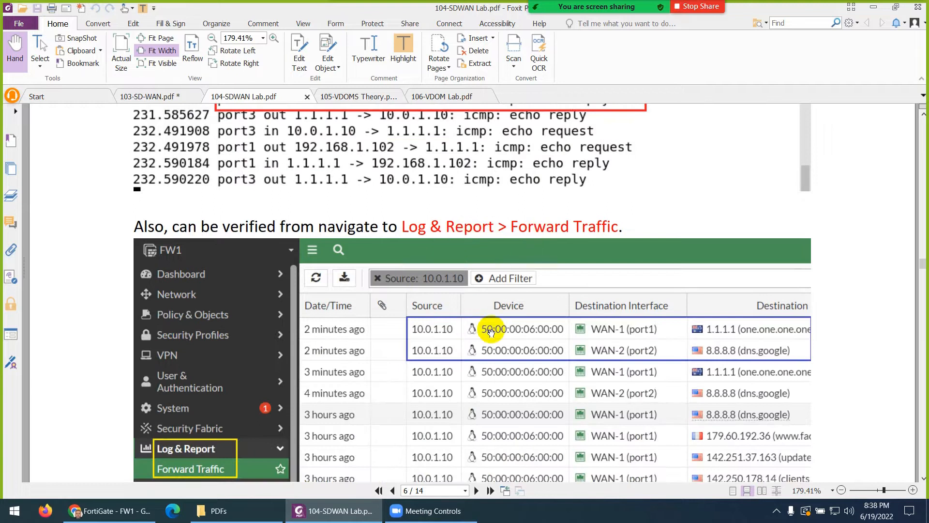
scroll(491, 331, "up", 10)
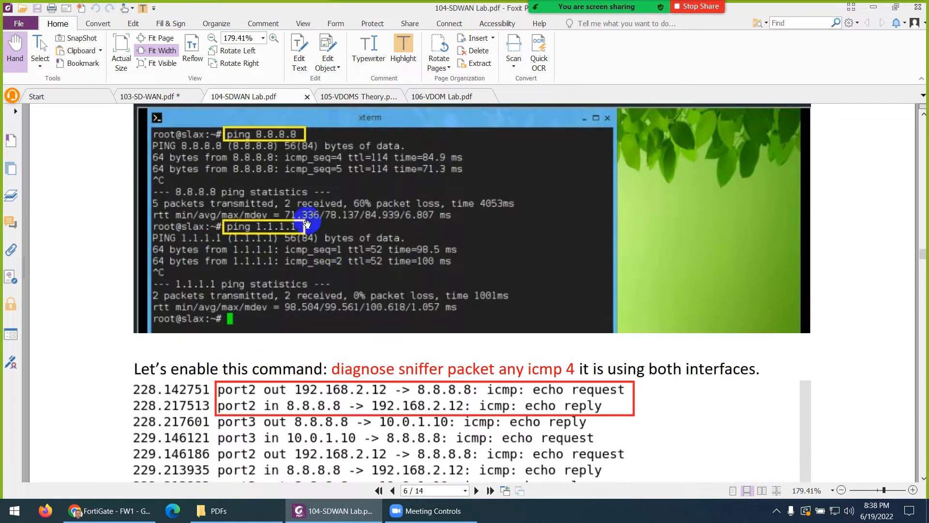
scroll(302, 216, "up", 1)
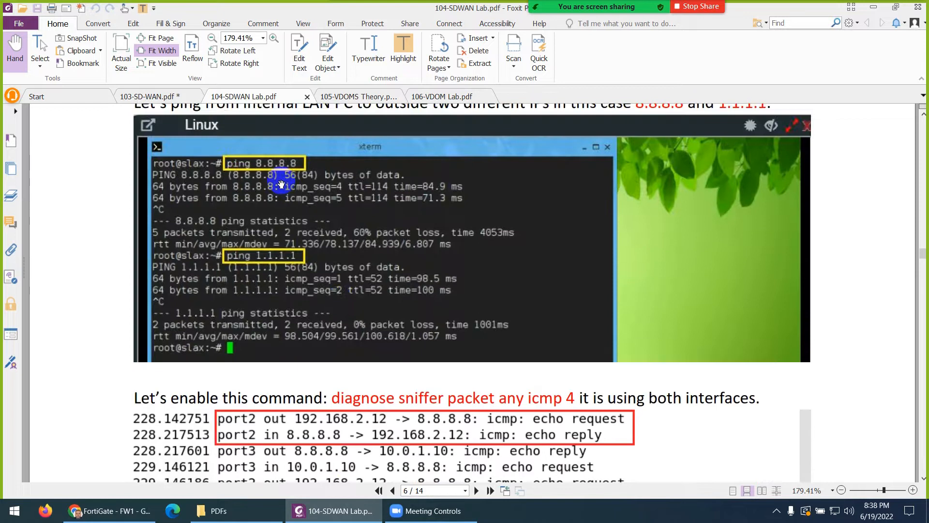
scroll(342, 302, "down", 3)
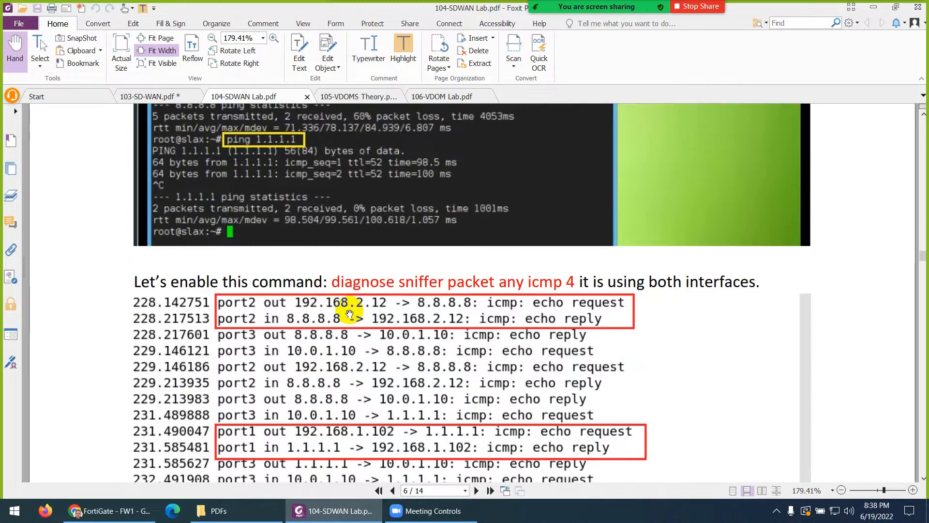
scroll(315, 271, "up", 1)
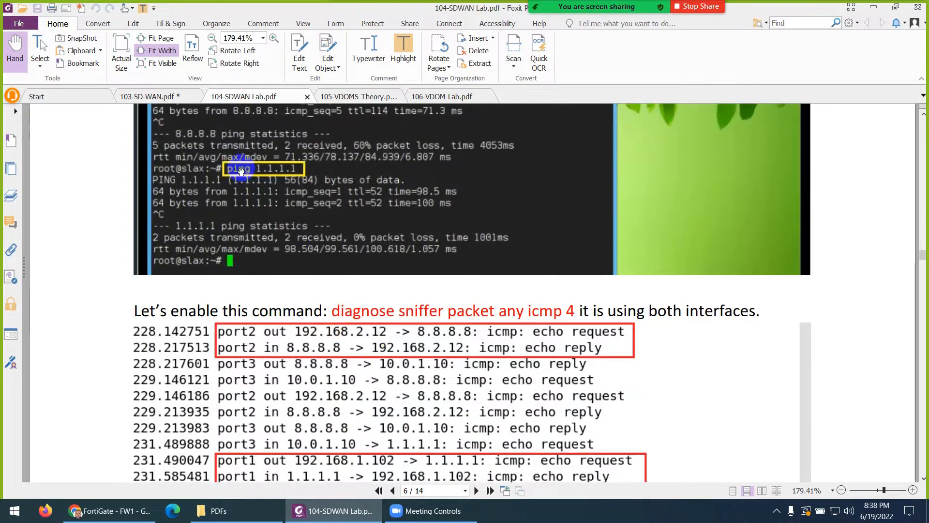
scroll(360, 346, "down", 1)
scroll(362, 358, "up", 2)
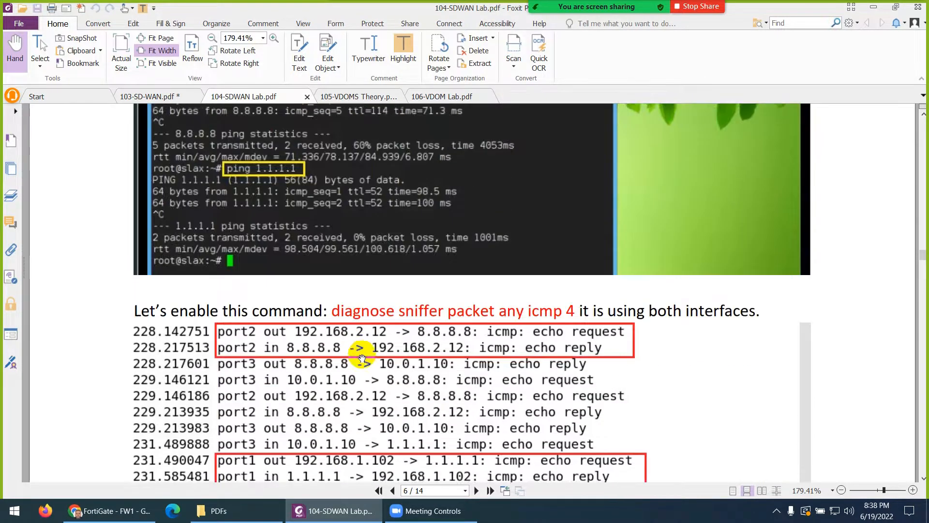
scroll(362, 359, "up", 4)
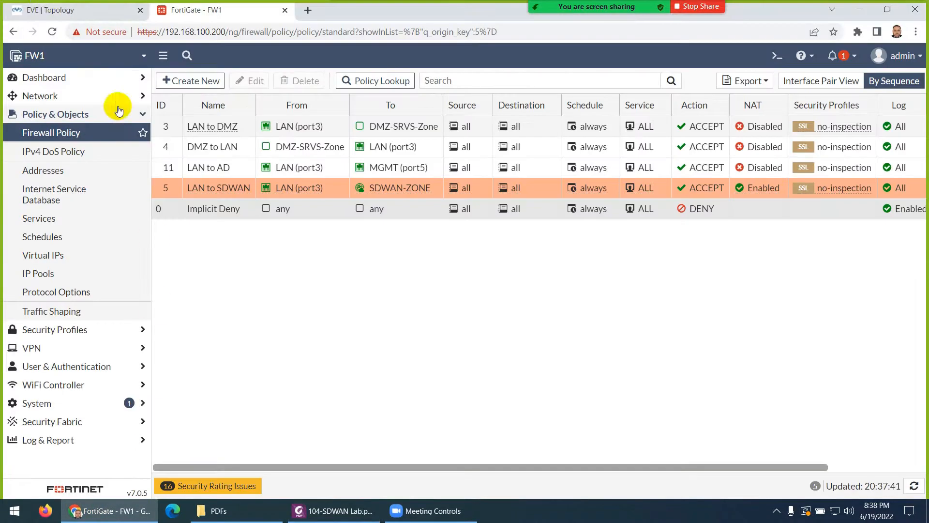
Return to the EVE topology in the browser and open PC1's console
left_click(36, 10)
left_click(187, 227)
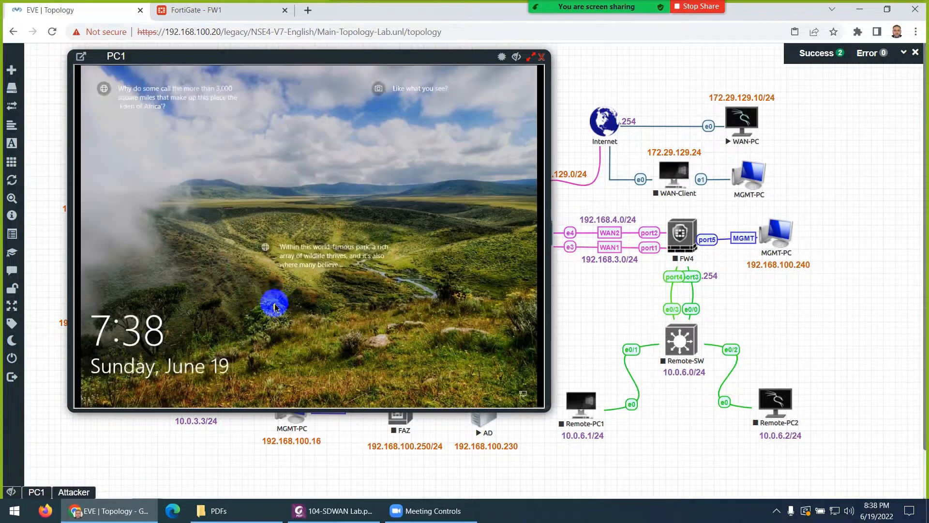
Sign in to PC1 as it1 with the account password
left_click(274, 306)
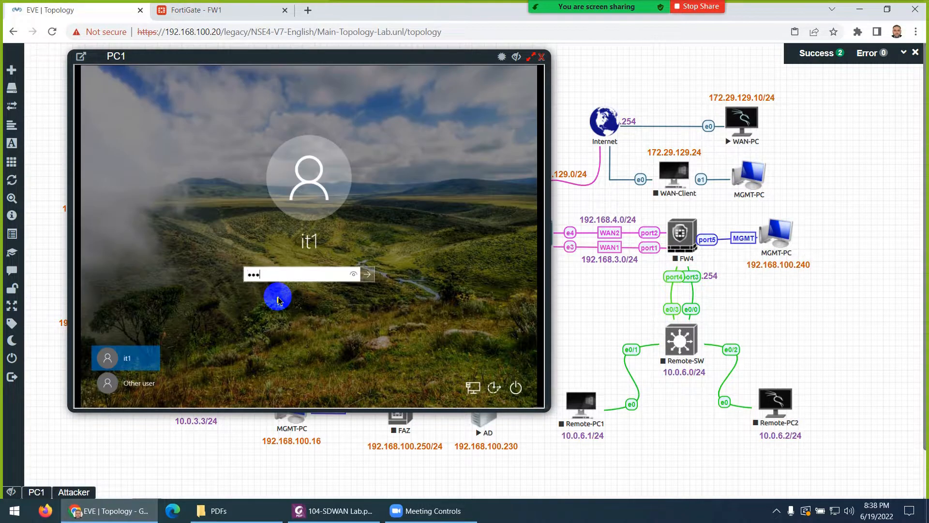
key("Return")
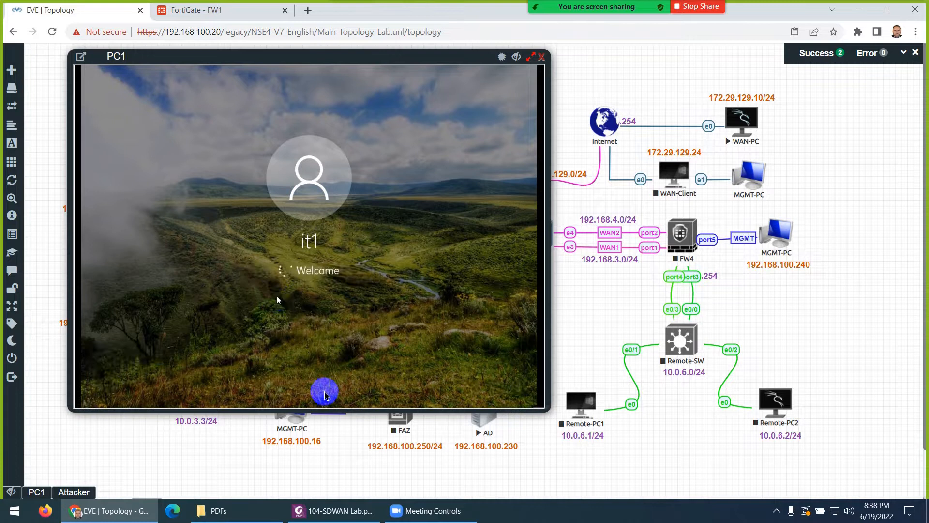
Switch to the FortiGate FW1 page and open the Forward Traffic log
left_click(230, 13)
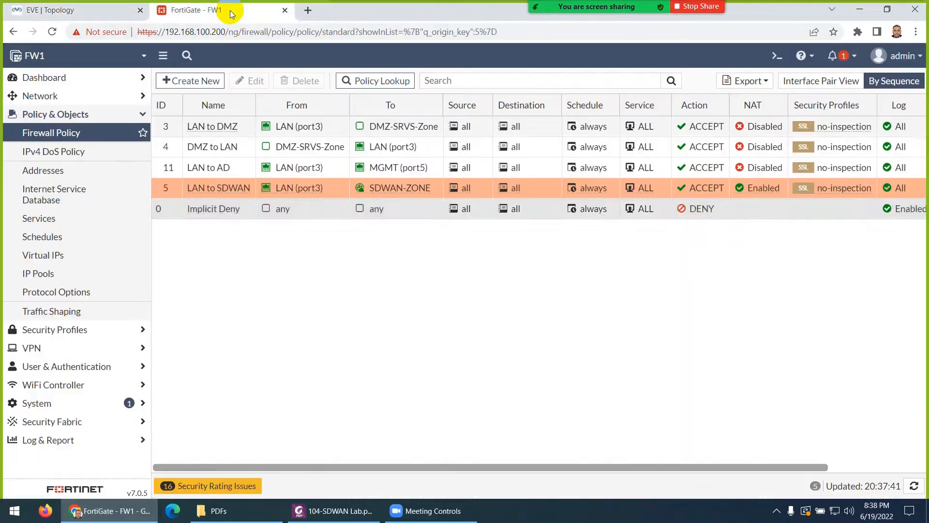
left_click(32, 440)
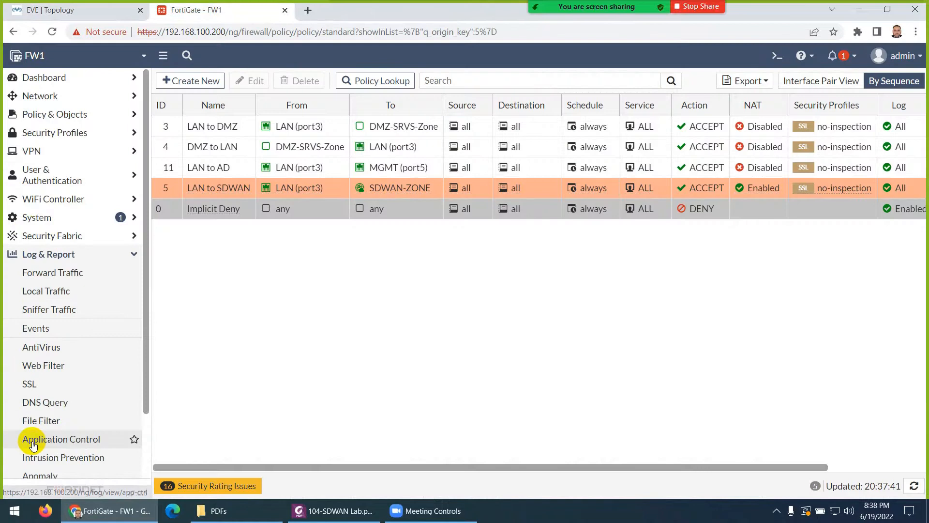
left_click(28, 272)
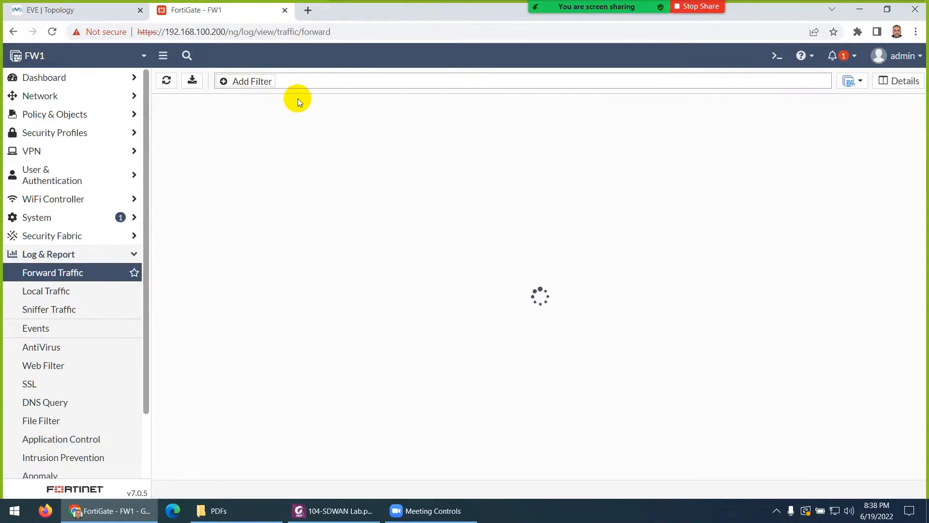
left_click(293, 82)
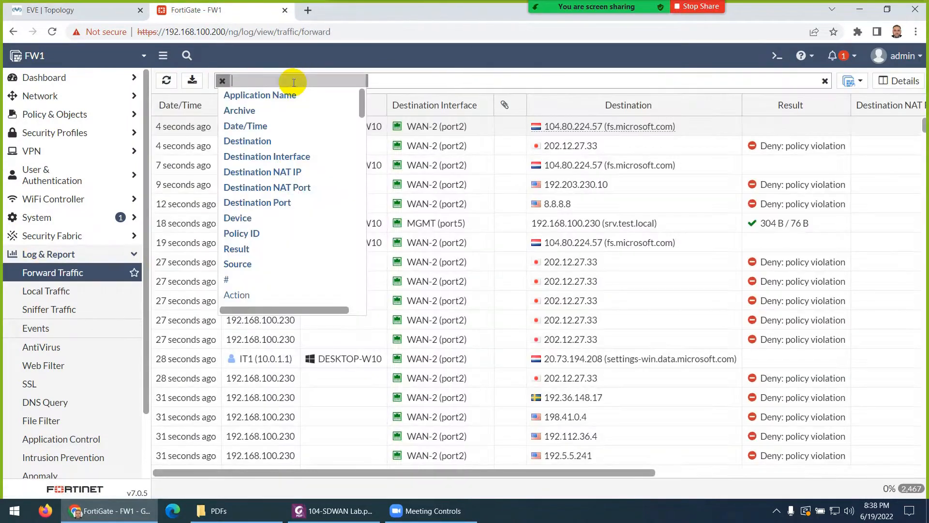
scroll(284, 216, "down", 3)
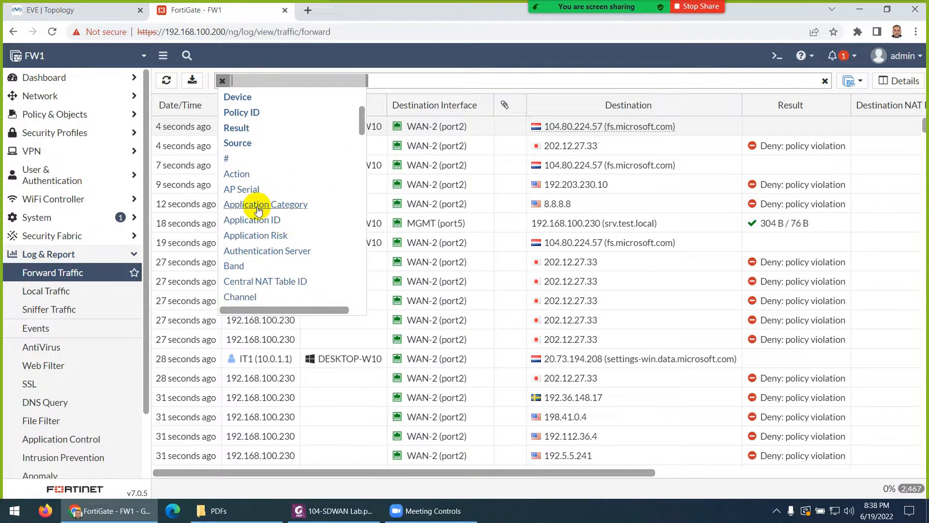
left_click(423, 56)
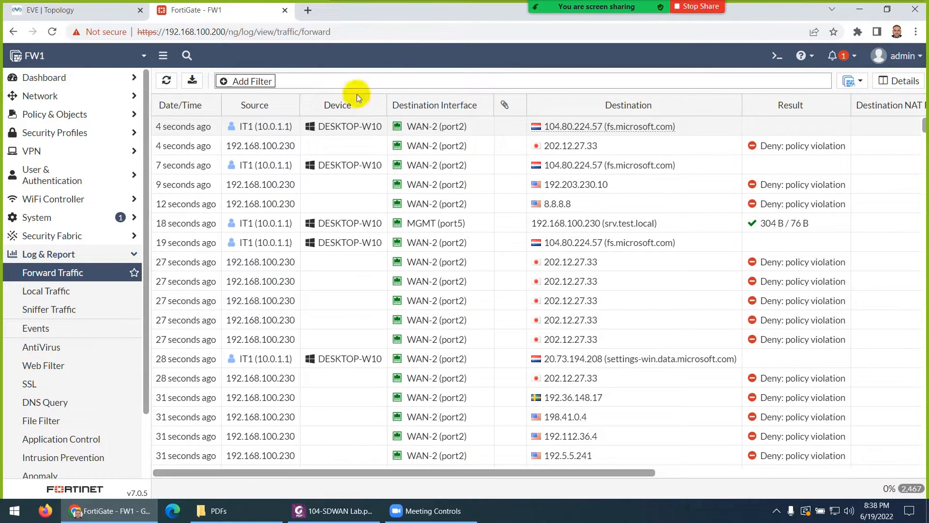
Filter the Forward Traffic log by source IT1 (10.0.1.1)
right_click(262, 131)
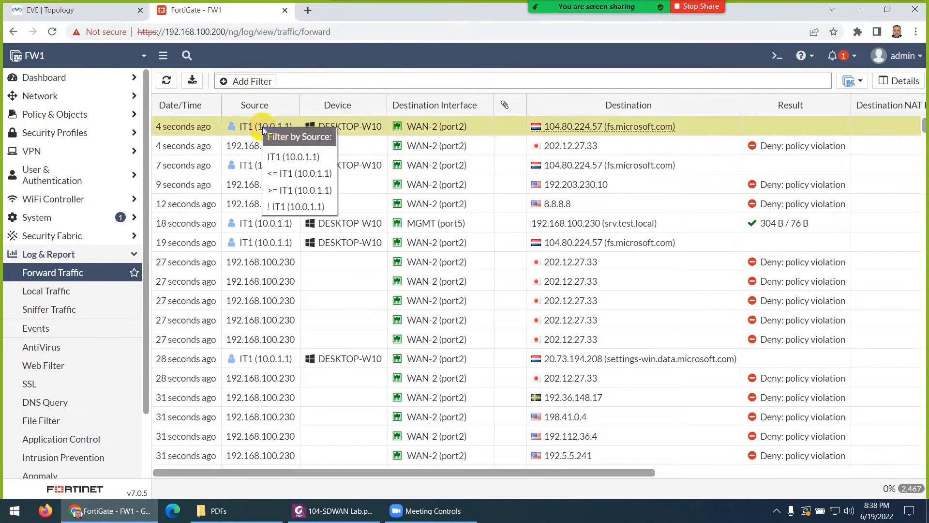
left_click(280, 157)
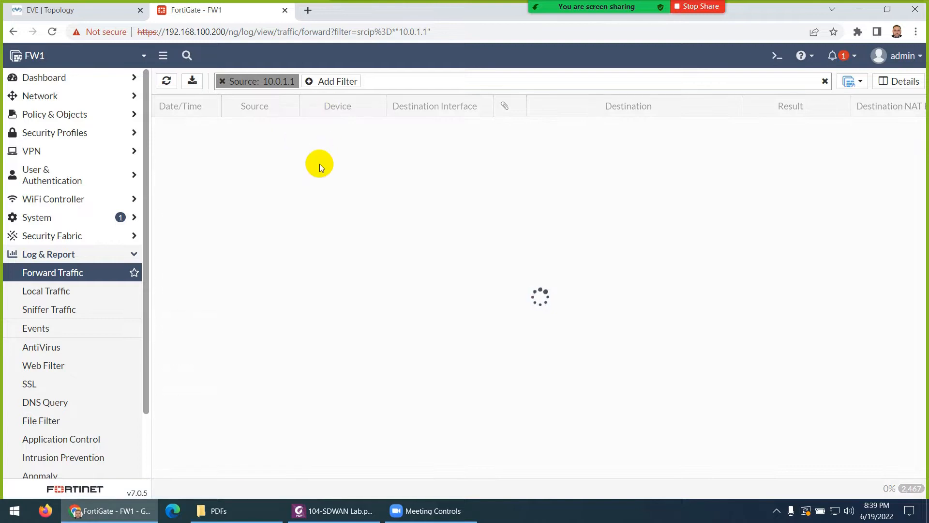
mouse_move(332, 201)
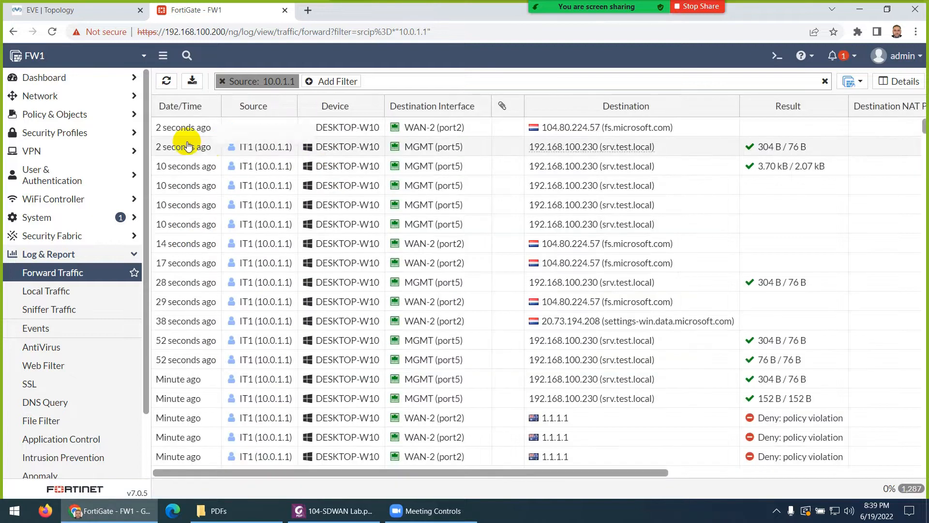
Return to PC1's console in the EVE topology, dismiss its Edge window and launch Command Prompt
left_click(73, 14)
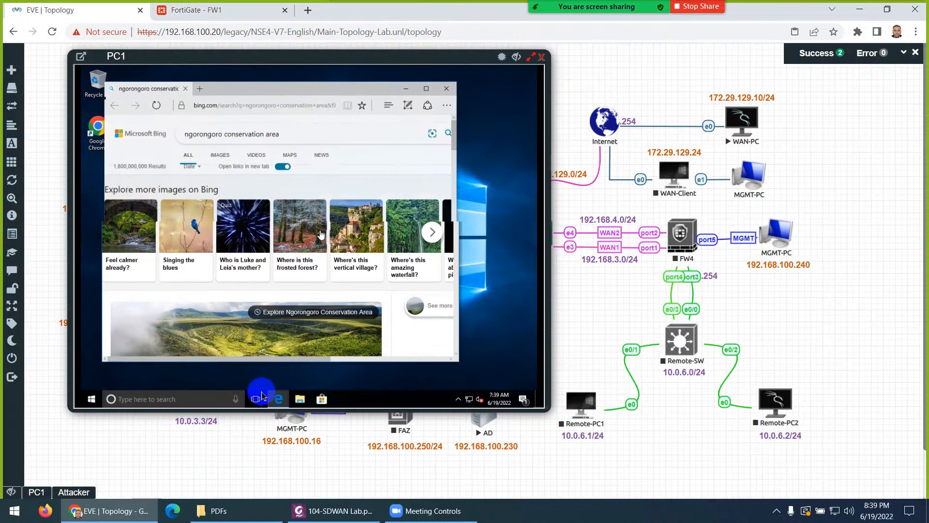
left_click(278, 399)
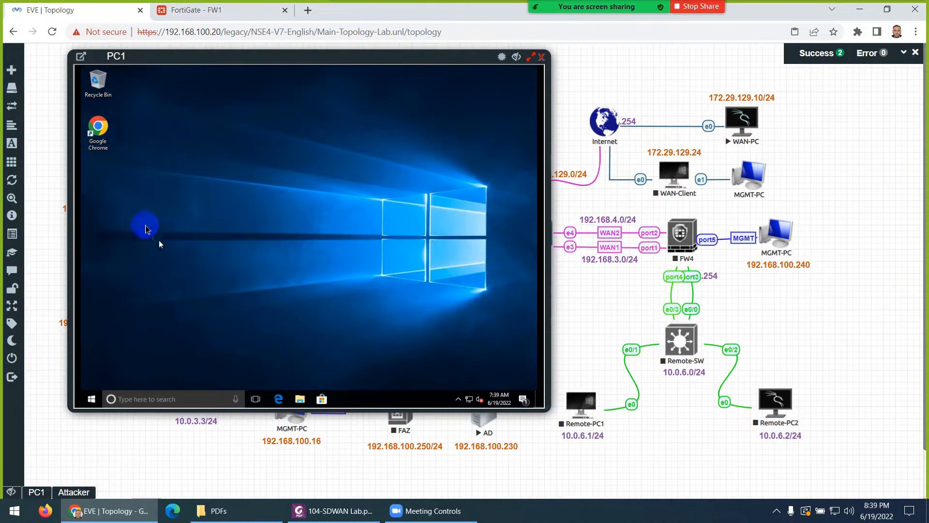
left_click(192, 404)
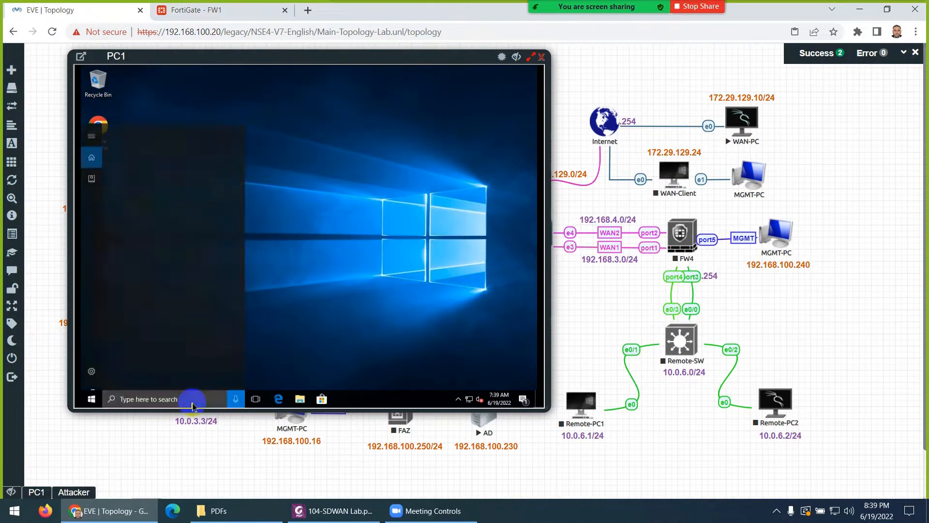
type("cm")
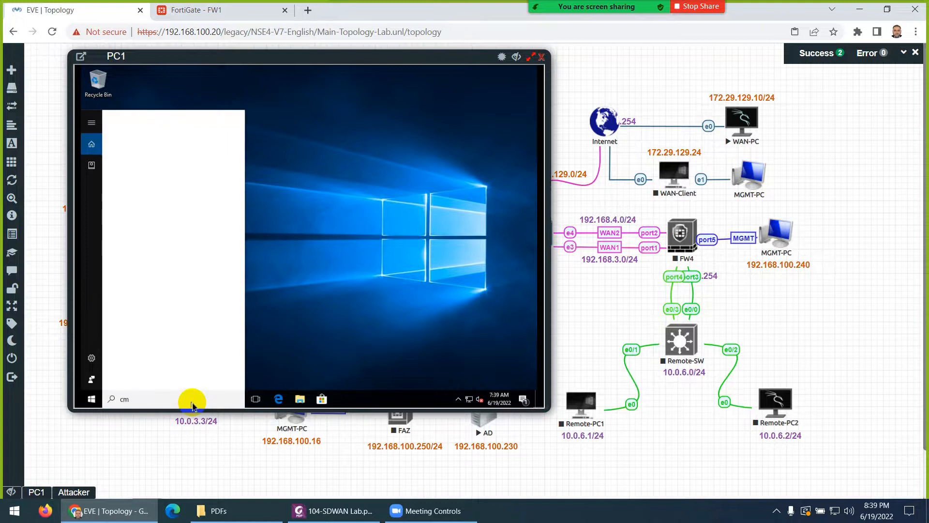
type("dd")
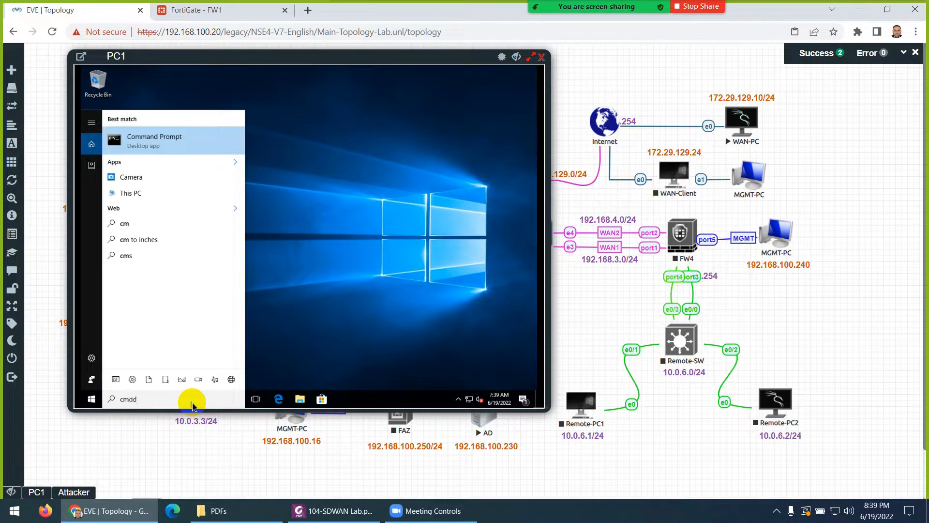
key("BackSpace")
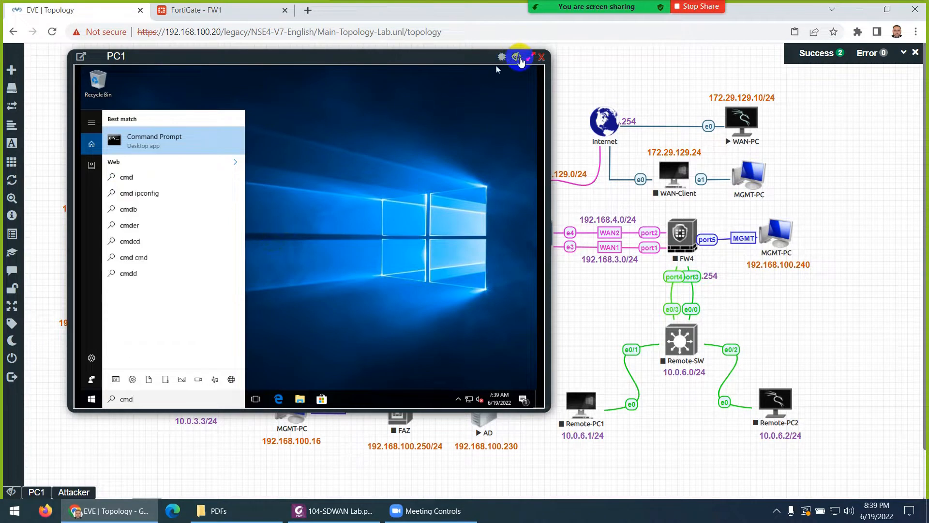
Hide PC1's console, open FW1's console and start an ICMP capture with "diagnose sniffer packet any icmp 4"
left_click(541, 56)
left_click(415, 239)
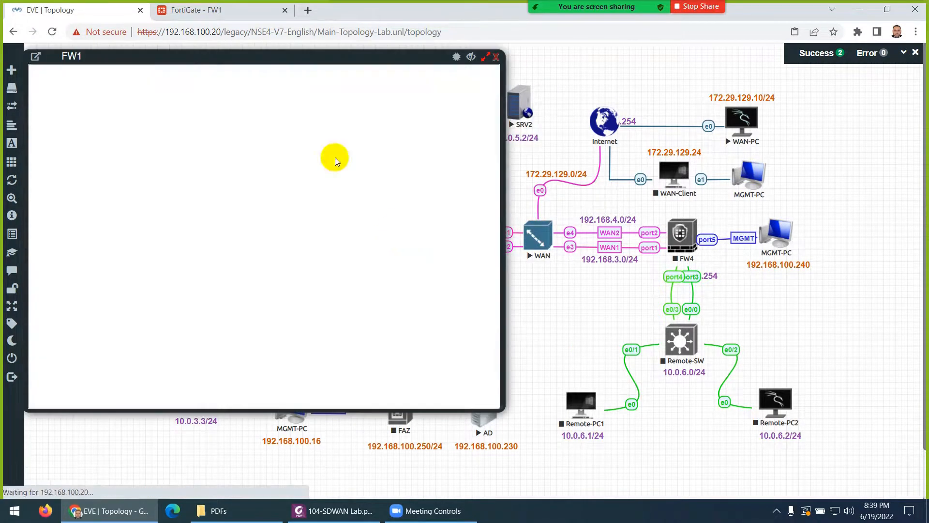
left_click_drag(271, 57, 576, 79)
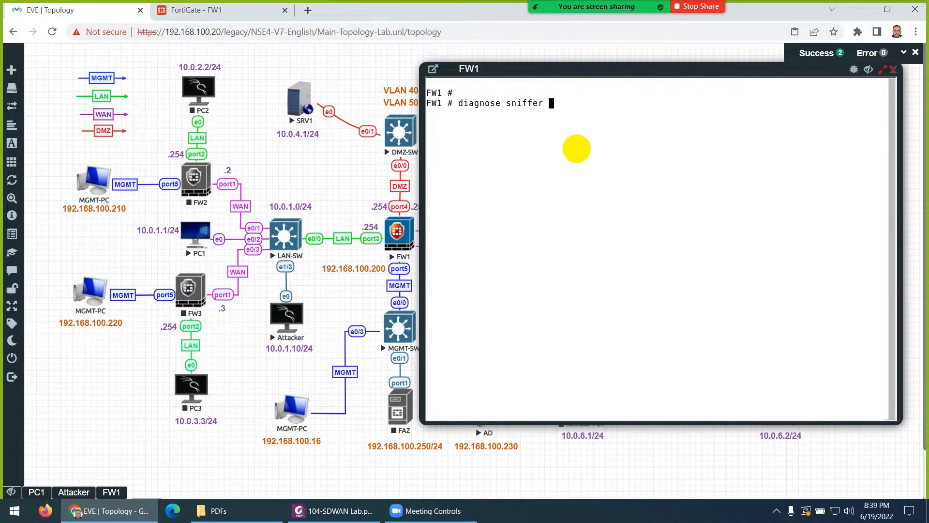
key("question")
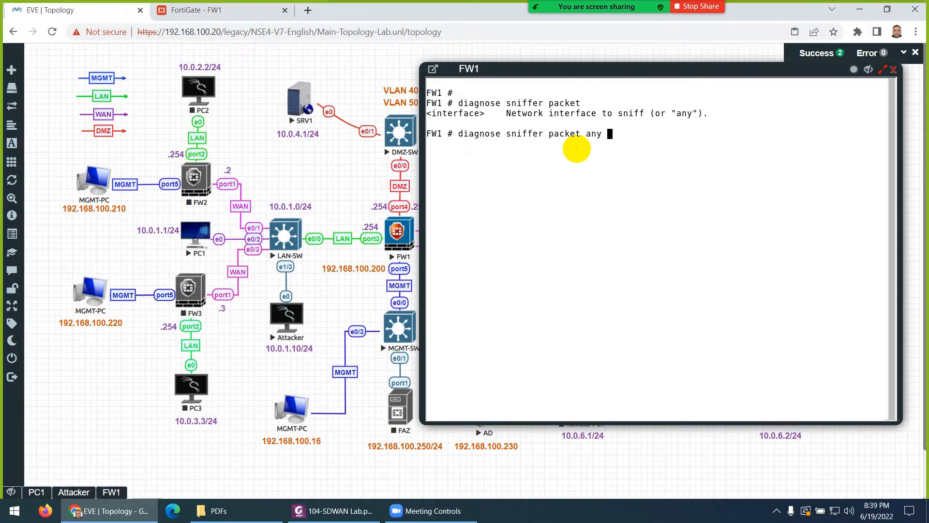
type("any")
key("question")
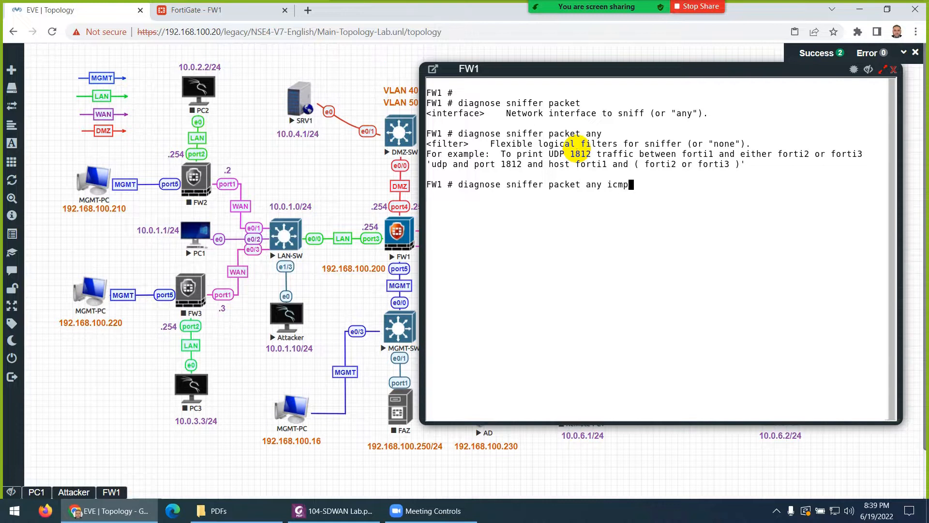
type("icmp 4")
key("Return")
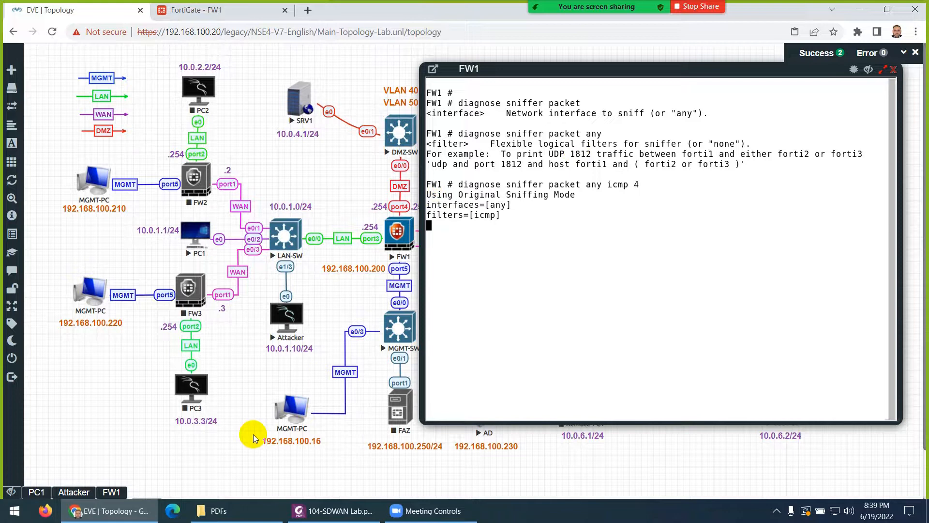
Bring back PC1's console and ping 8.8.8.8 from its Command Prompt
left_click(36, 492)
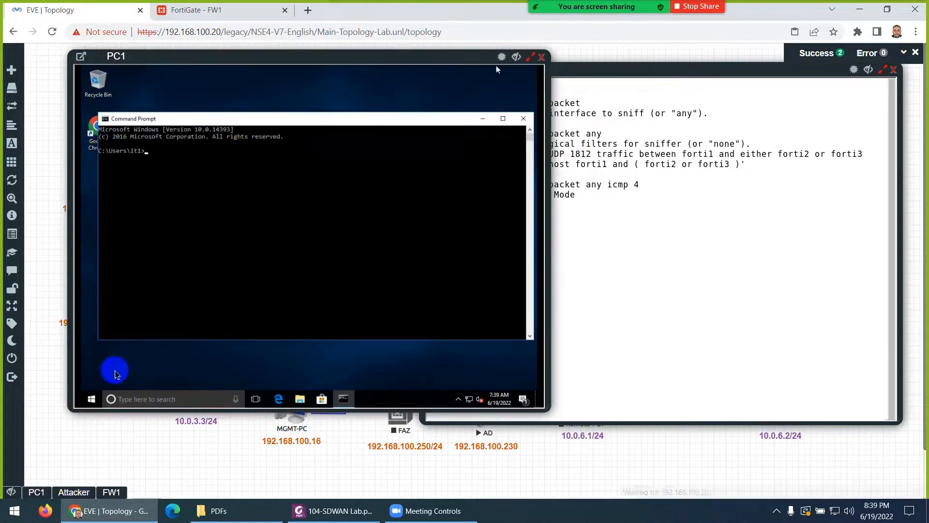
type("pin")
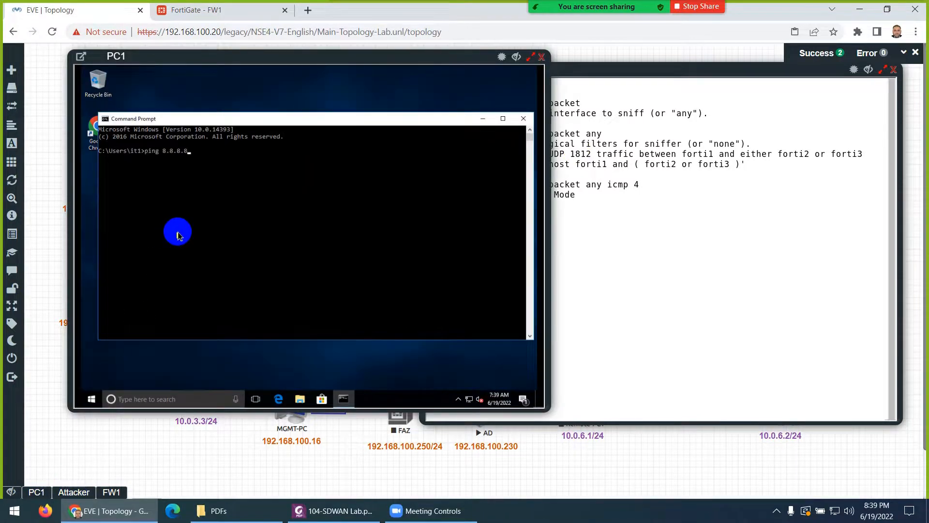
type("g 8.8.8.8")
key("Return")
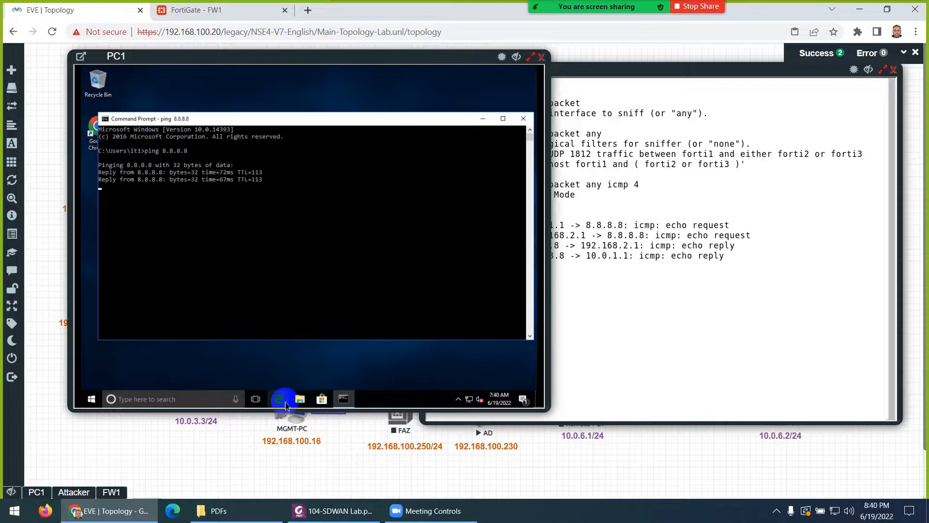
Open a second Command Prompt window on PC1 and ping 1.1.1.1
right_click(344, 406)
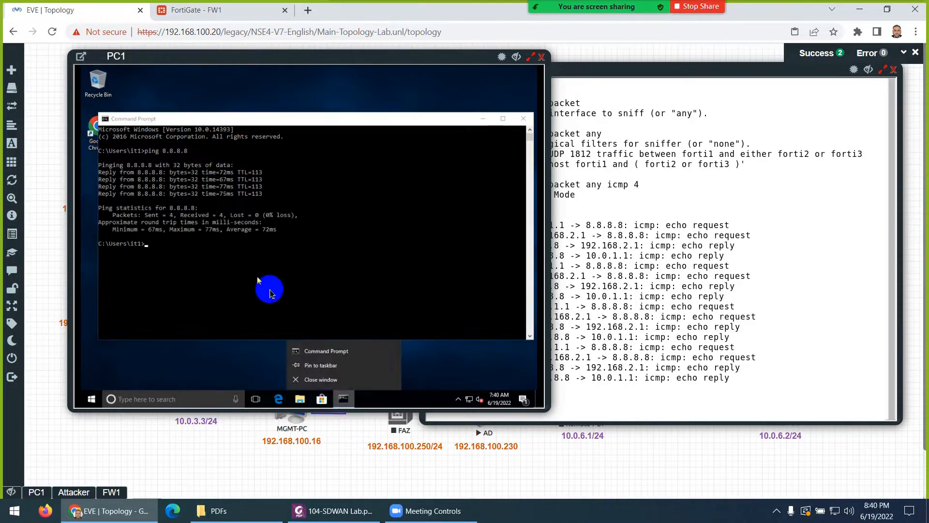
left_click(281, 245)
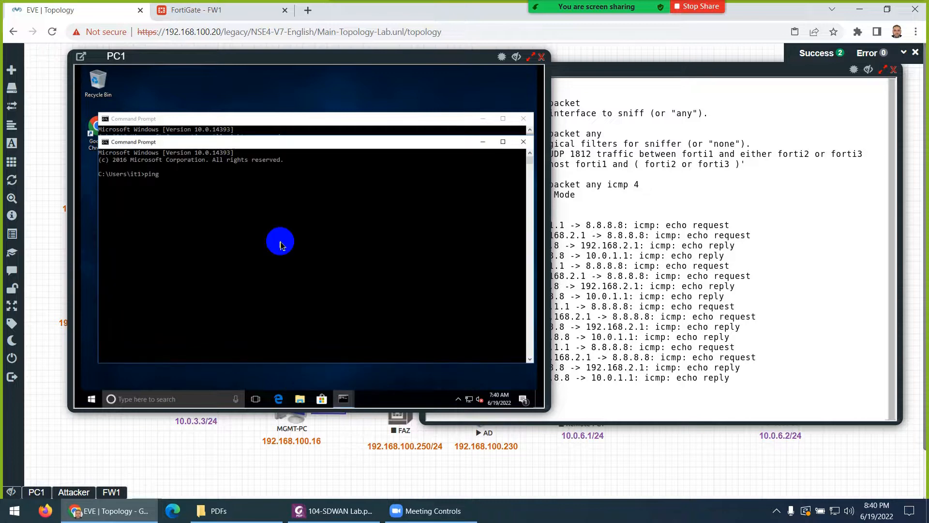
type("1.1.1.1")
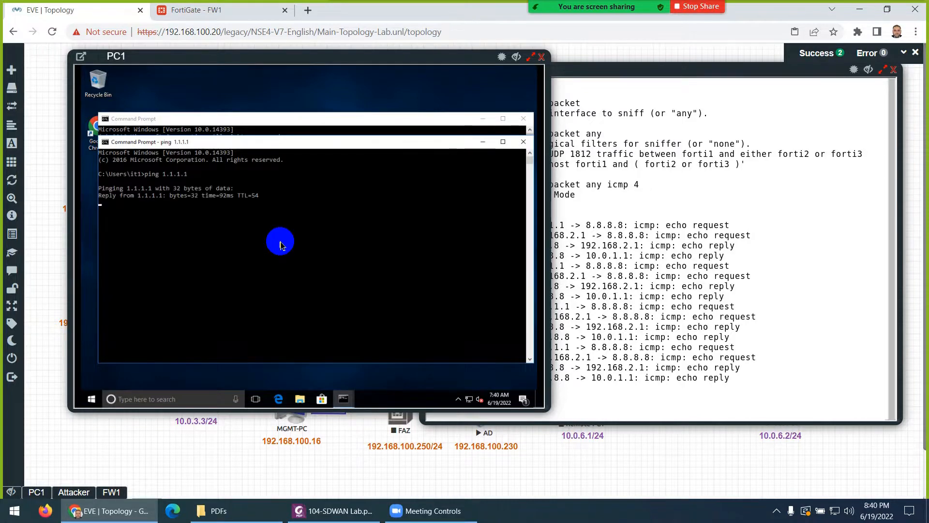
Examine the source addresses and outgoing port of the pings in FW1's sniffer output, and hide FW1's console
left_click_drag(604, 69, 525, 53)
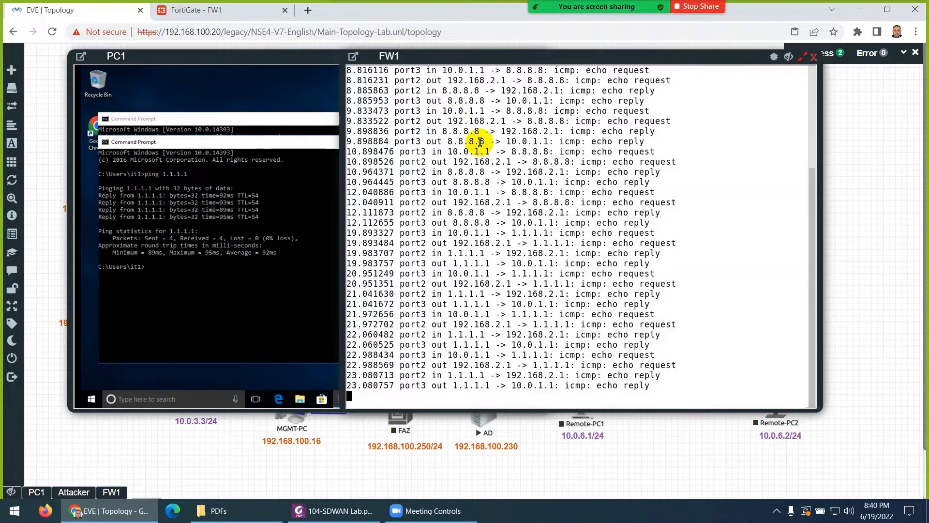
scroll(481, 167, "up", 5)
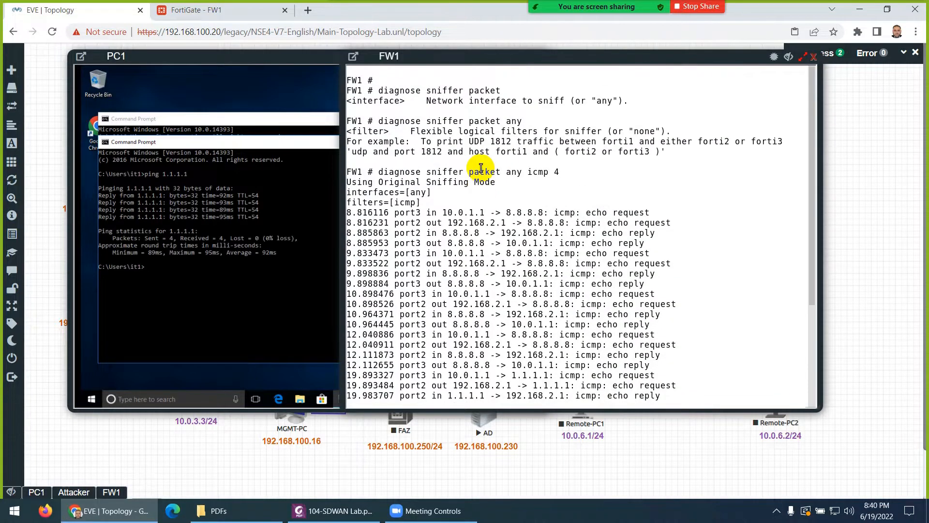
double_click(446, 211)
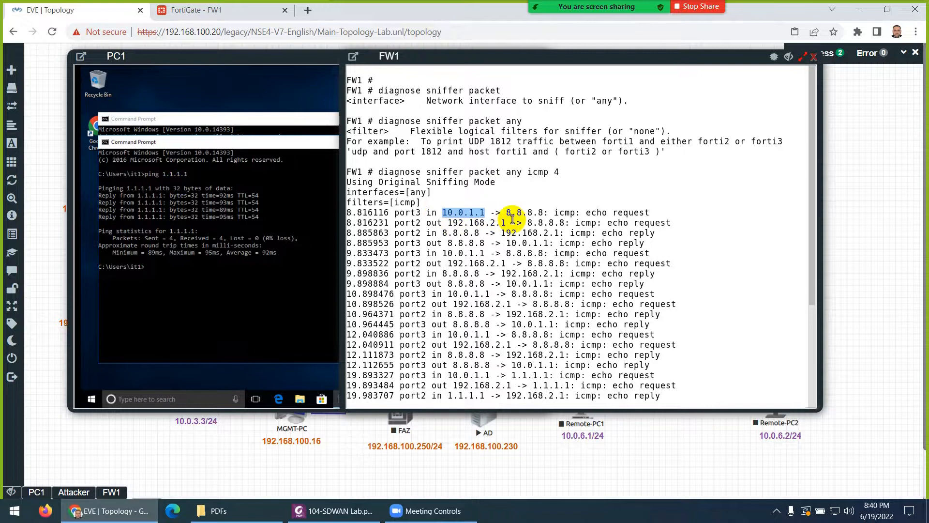
double_click(402, 223)
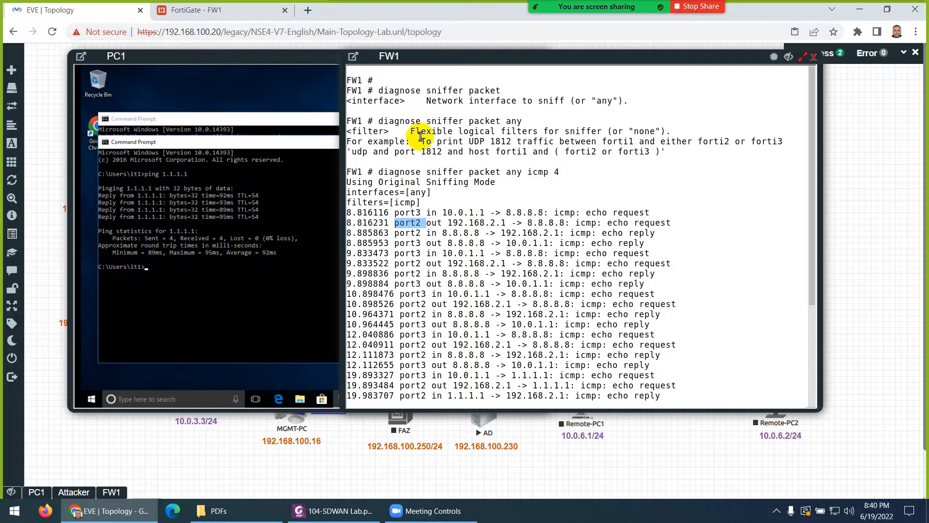
left_click(784, 62)
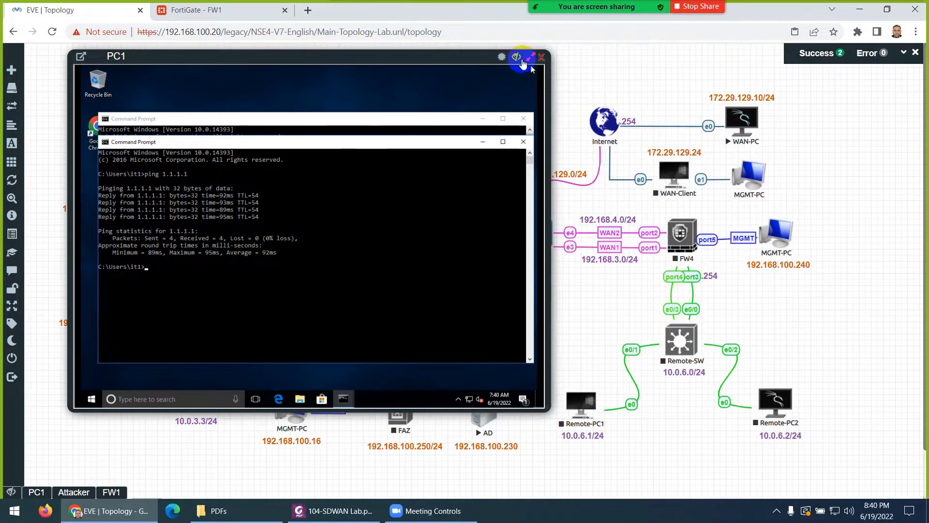
left_click(525, 56)
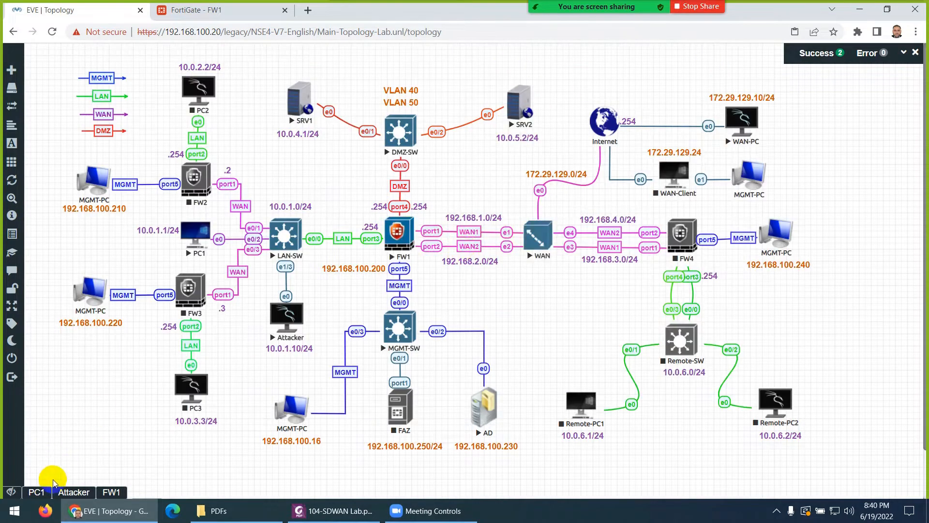
left_click(37, 492)
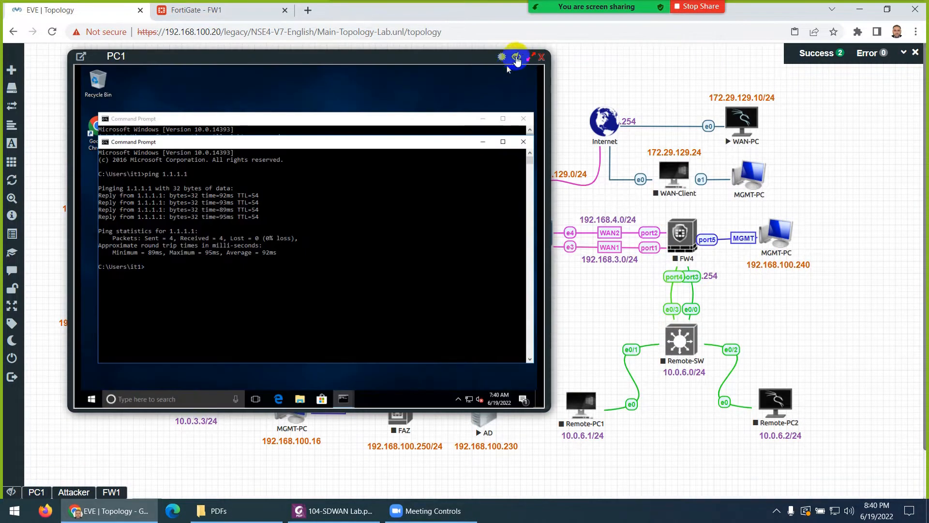
Hide PC1's console, bring back FW1's console and examine the ports used by the pings in the sniffer output
left_click(517, 57)
left_click(112, 492)
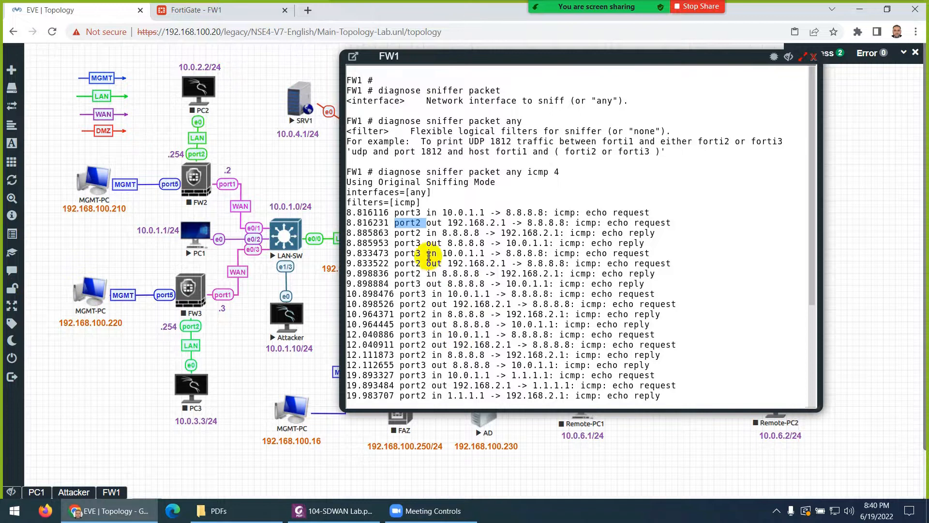
double_click(406, 232)
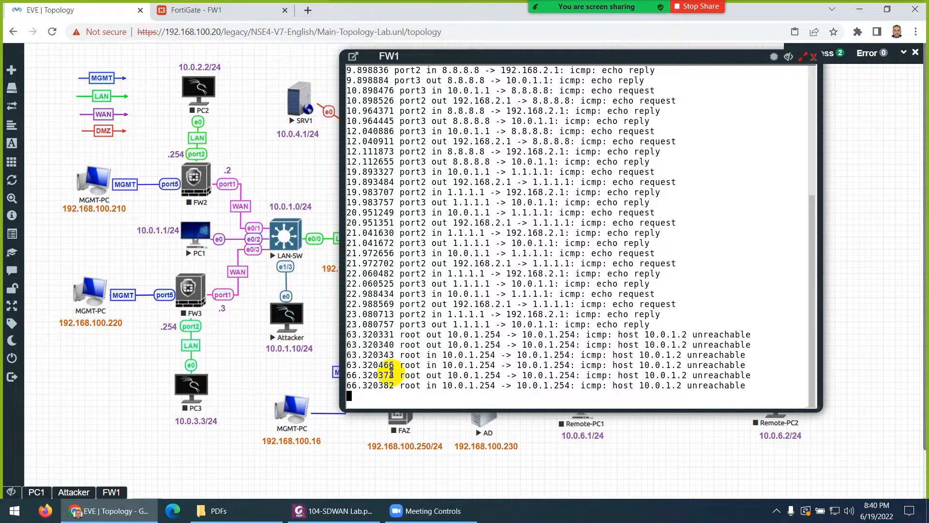
scroll(401, 310, "up", 6)
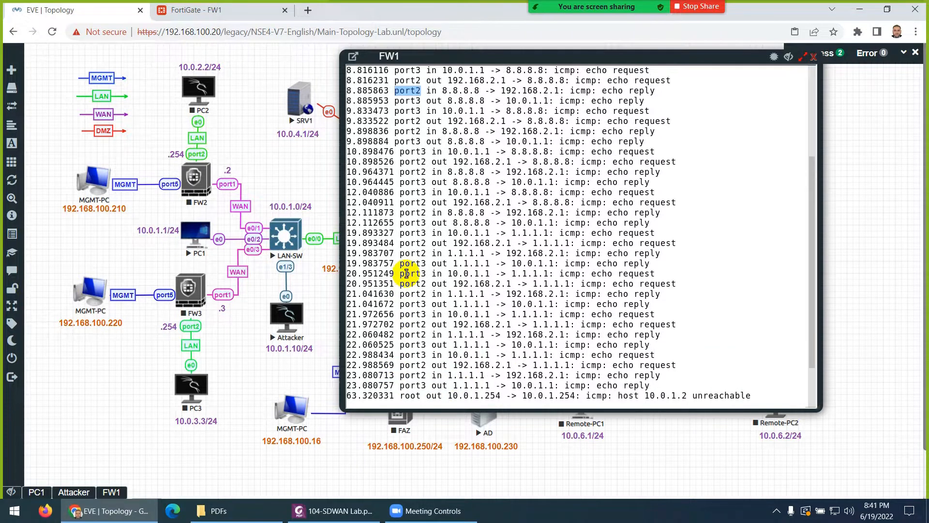
scroll(407, 267, "down", 6)
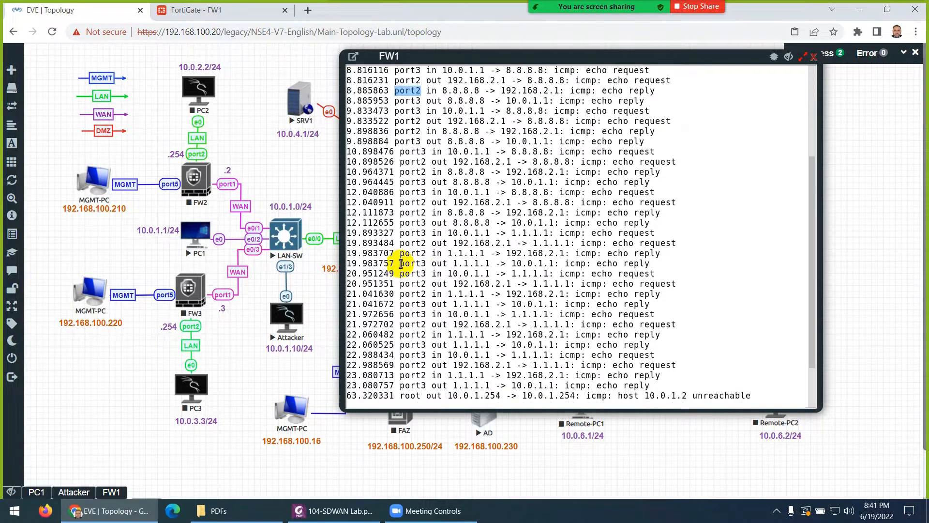
Refresh FW1's Forward Traffic log and check the destination interface of the 8.8.8.8 and 1.1.1.1 entries
left_click(201, 11)
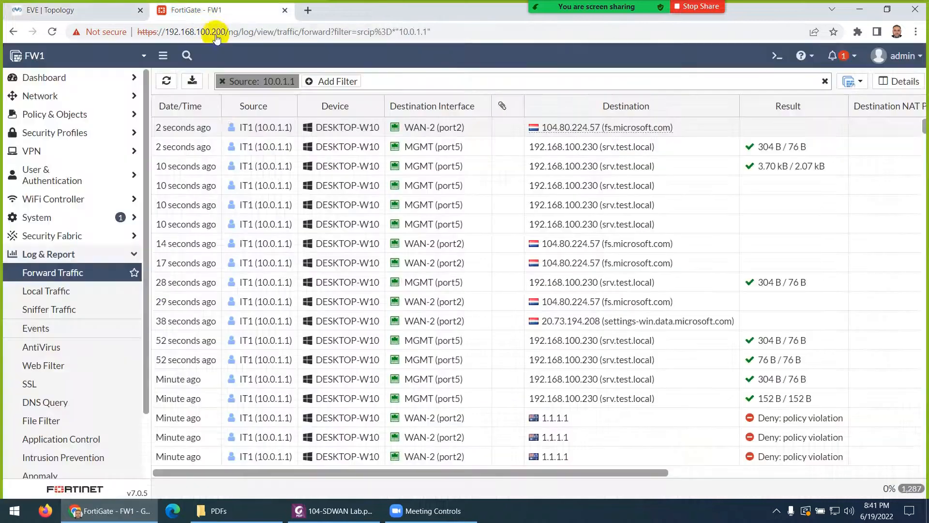
left_click(166, 81)
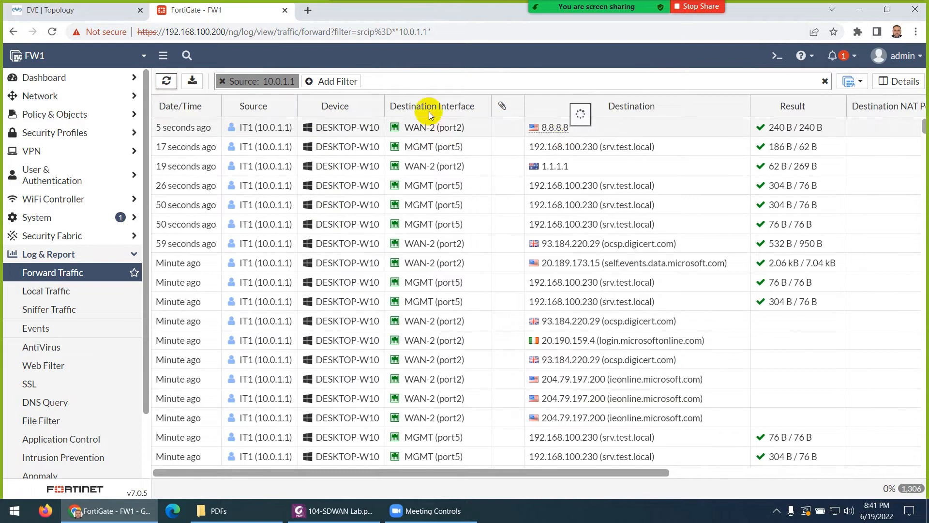
mouse_move(427, 132)
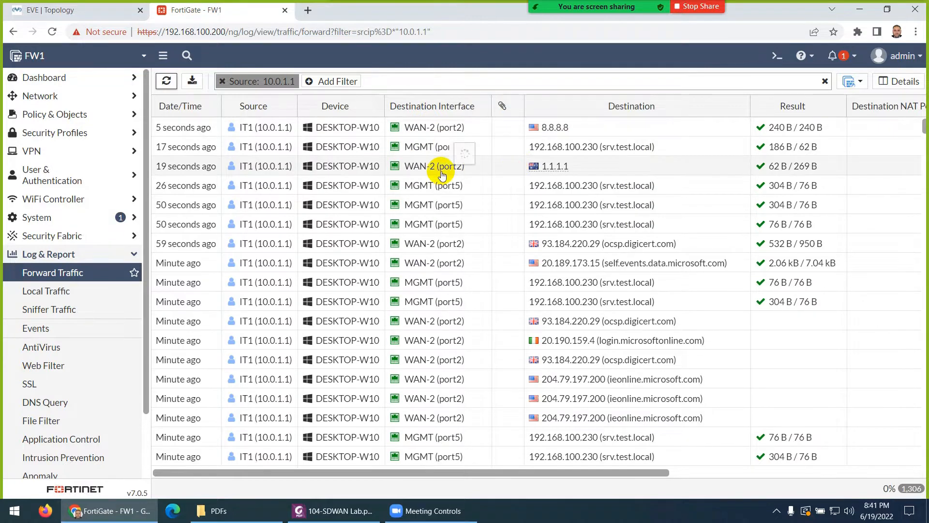
mouse_move(442, 175)
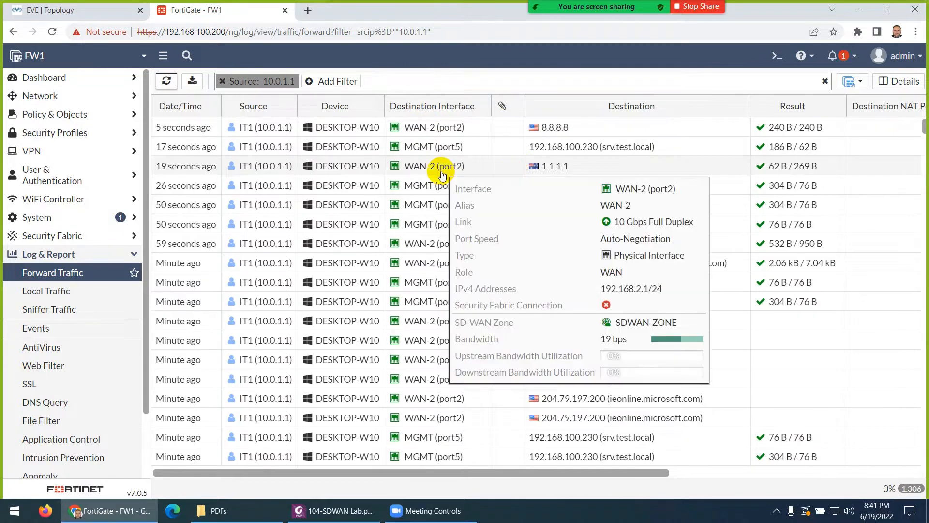
Ping 1.1.1.1 again from PC1's Command Prompt and refresh FW1's Forward Traffic log
left_click(55, 11)
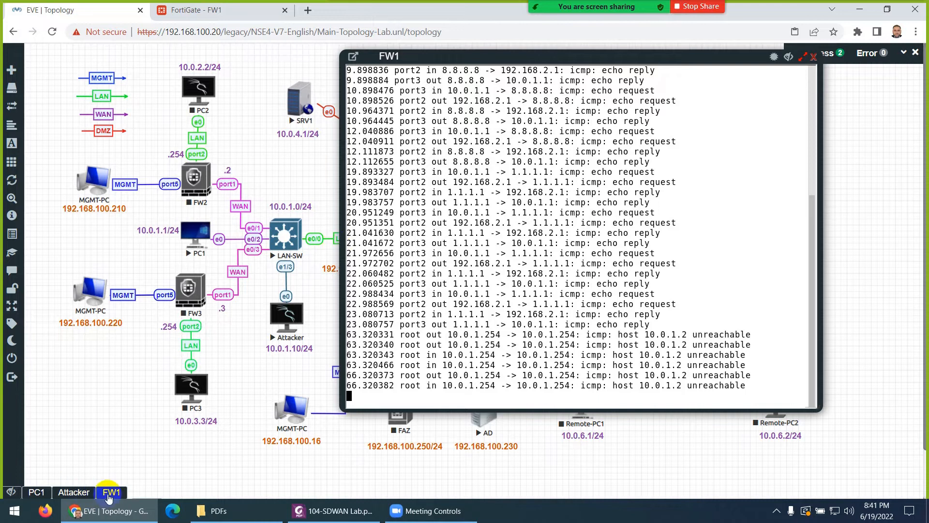
left_click(36, 492)
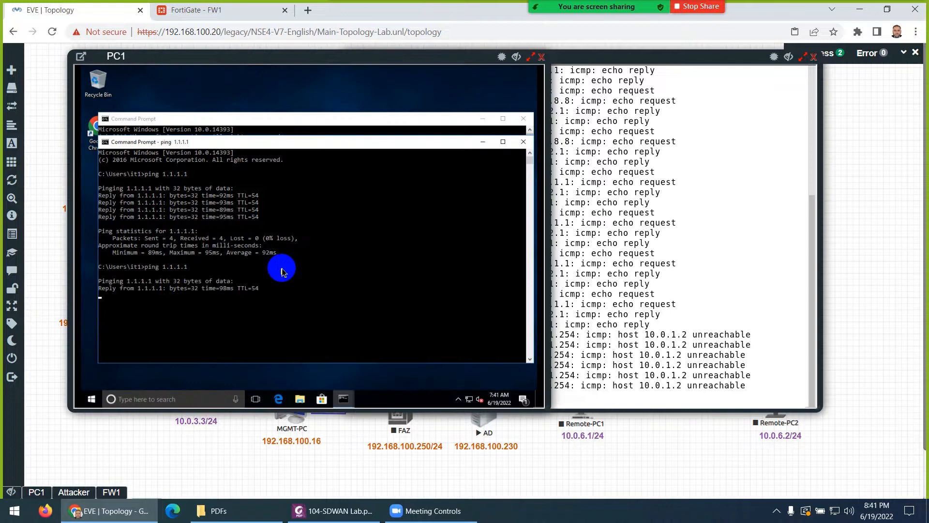
left_click(198, 10)
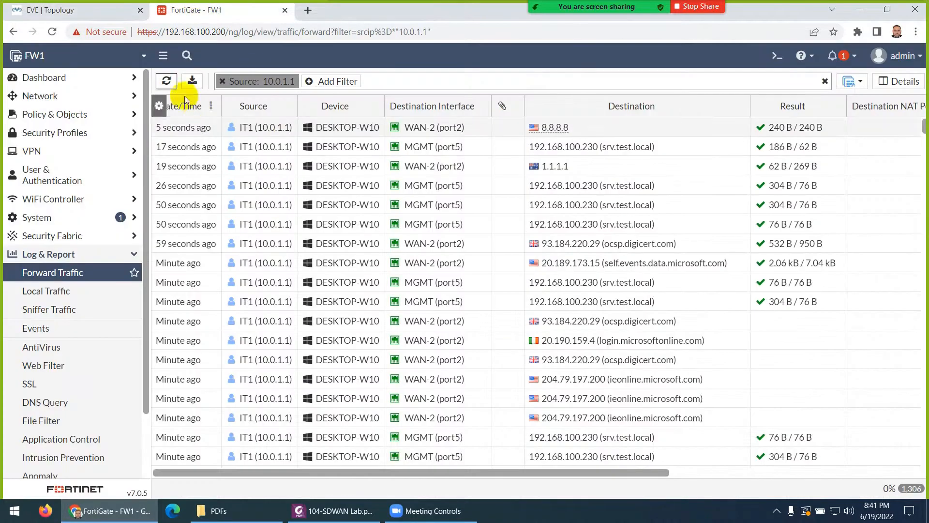
left_click(166, 81)
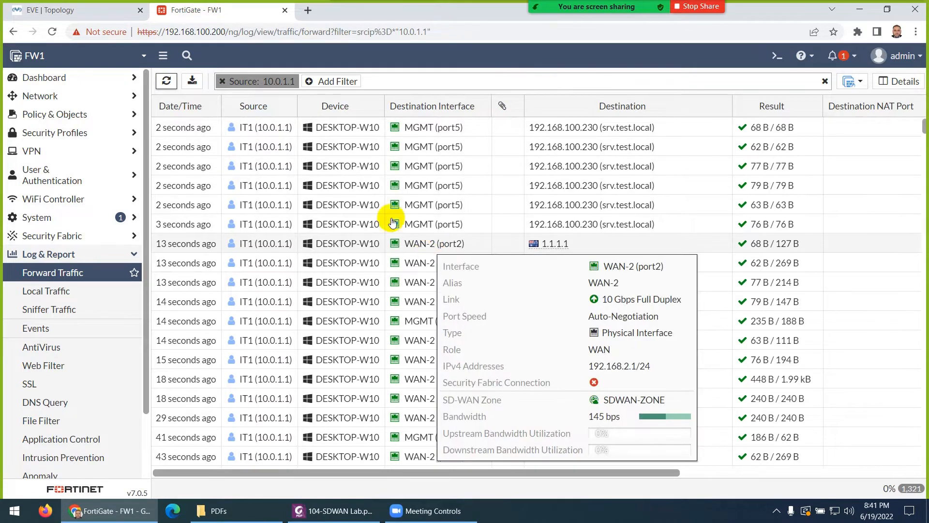
Ping 8.8.8.8 from the same Command Prompt on PC1 and bring FW1's console to the front
left_click(99, 18)
left_click_drag(255, 301, 261, 311)
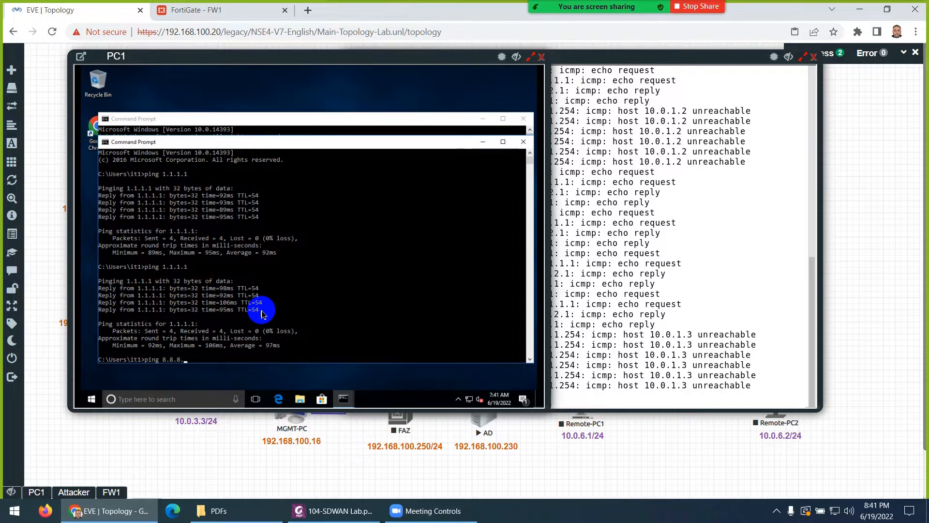
type("8")
key("Return")
left_click(621, 298)
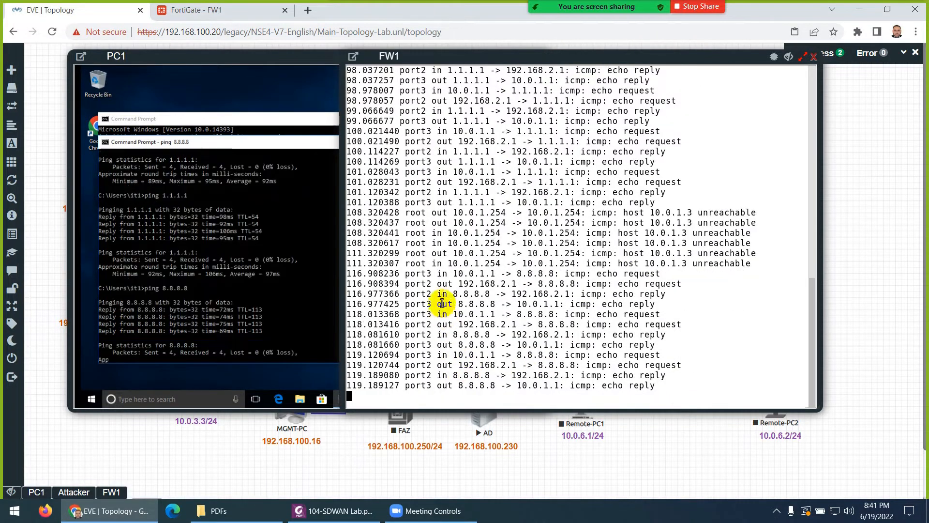
Refresh the Forward Traffic log again and check the destination interface of the newest entries from 10.0.1.1
left_click(191, 10)
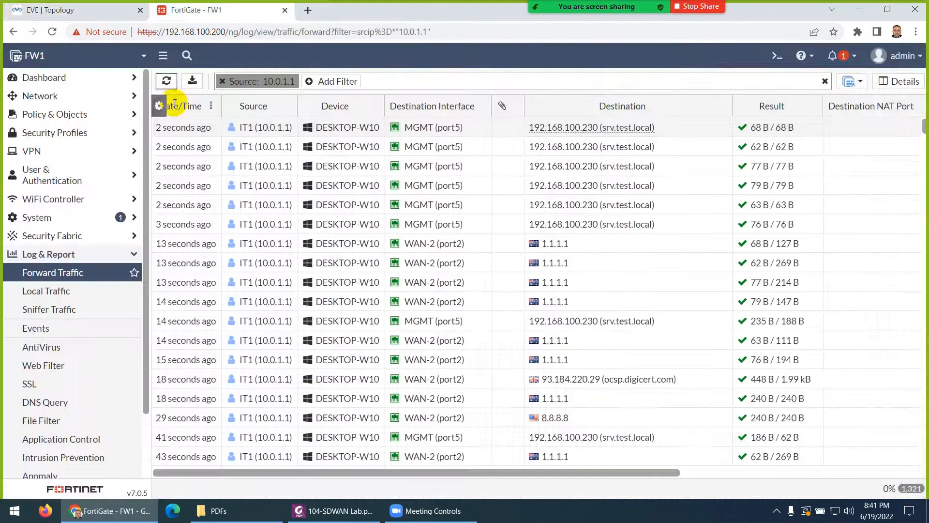
left_click(166, 83)
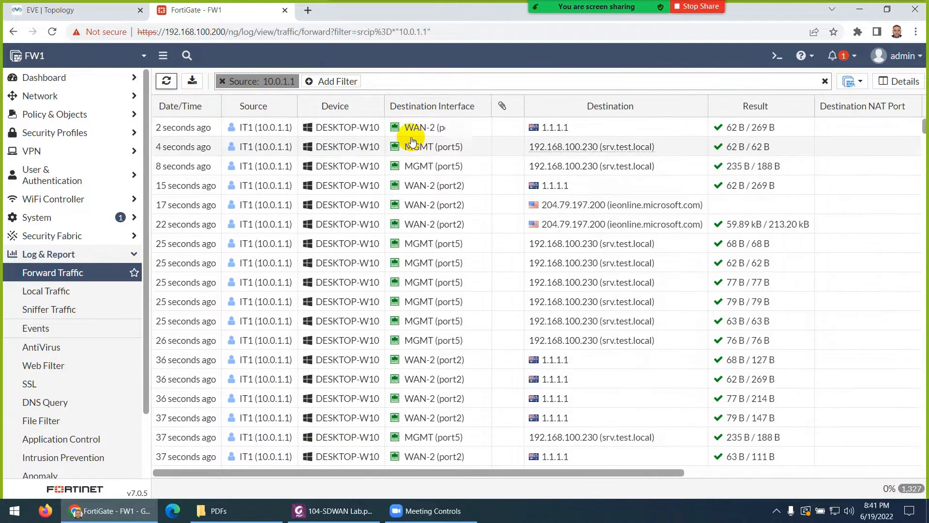
mouse_move(426, 127)
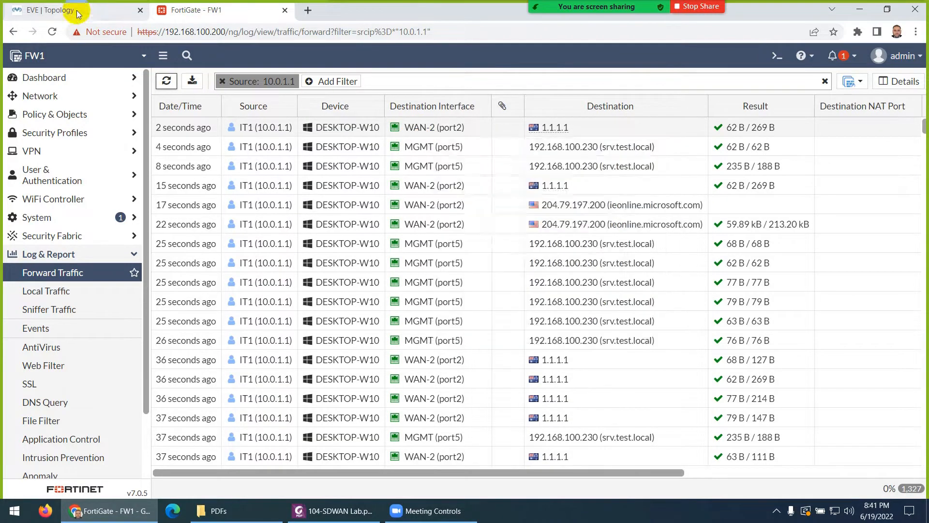
Return to the EVE topology and stop the running ICMP capture in FW1's console
left_click(111, 9)
key("ctrl+c")
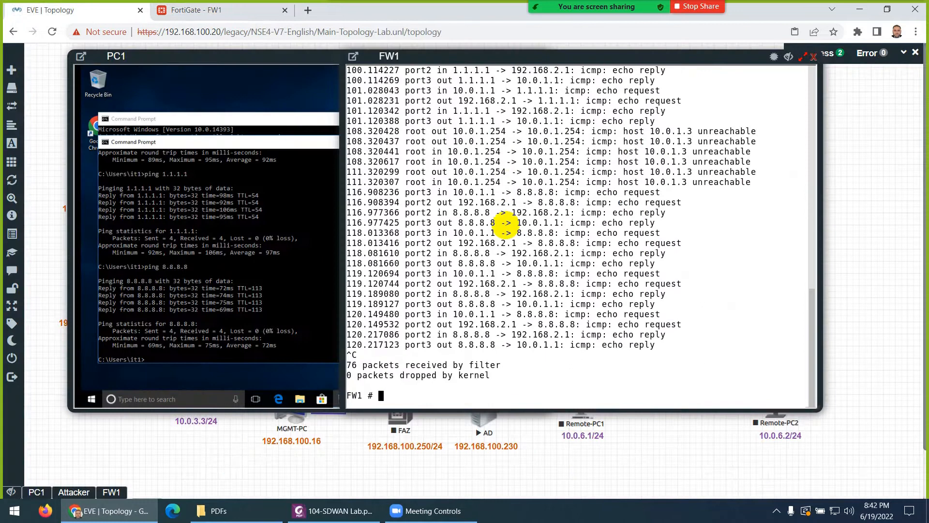
key("Return")
key("Return")
key("Return")
type("config ")
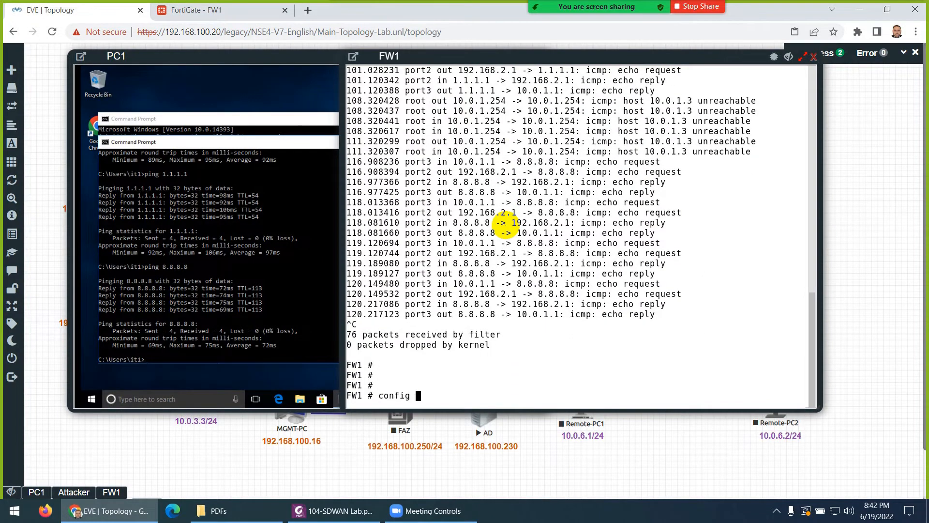
type("t")
key("Return")
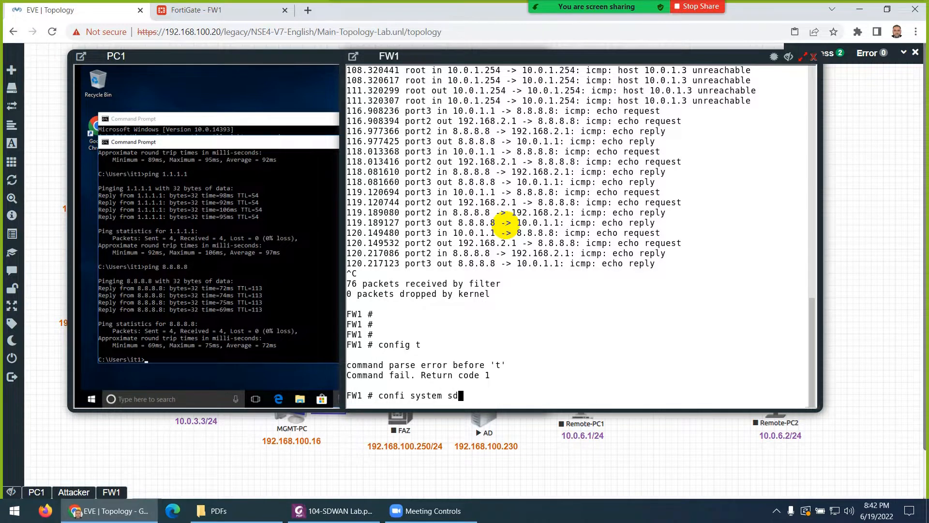
Under "config system sdwan" on FW1, set load-balance-mode to source-dest-ip-based and save with "end"
key("Return")
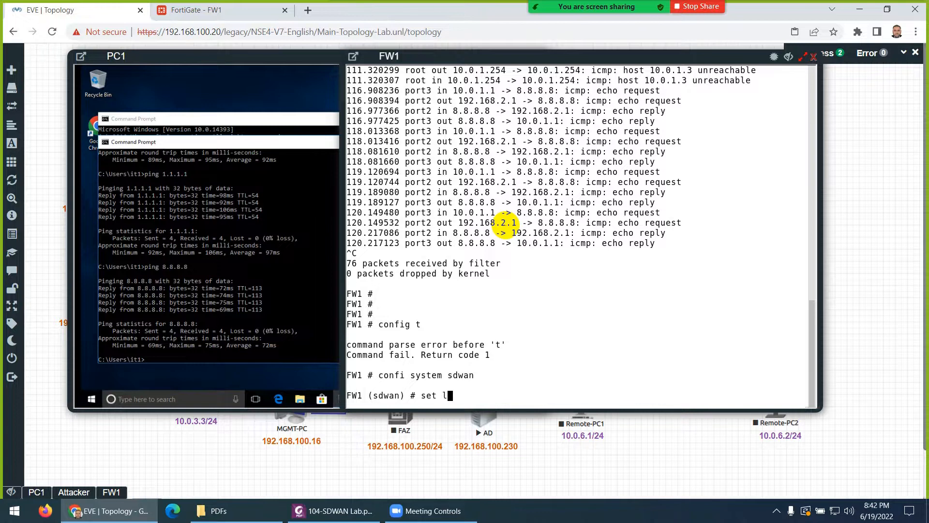
type("set l")
key("Tab")
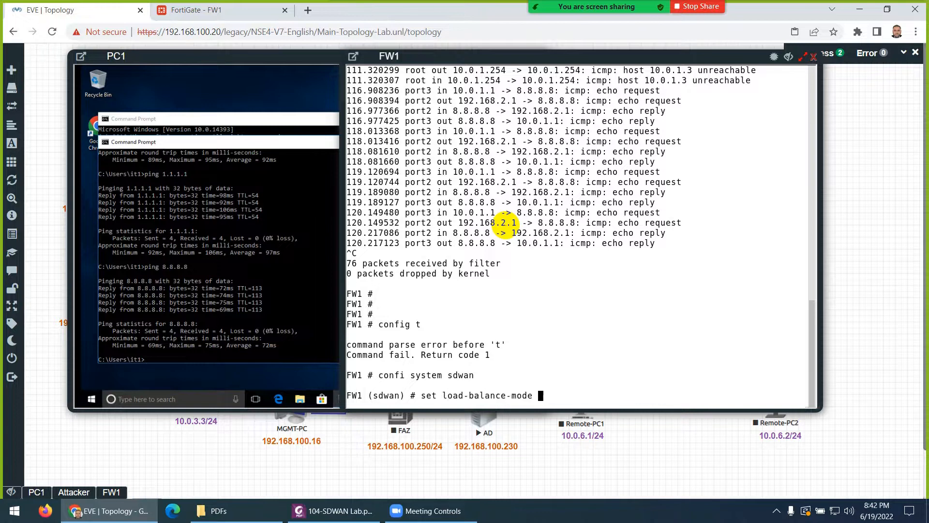
type("sou")
key("Tab")
key("question")
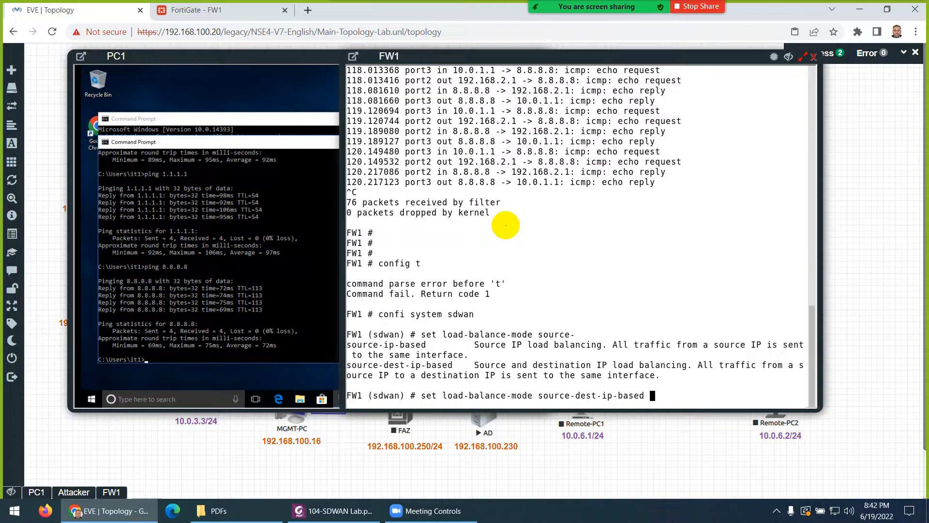
key("Return")
type("end")
key("Return")
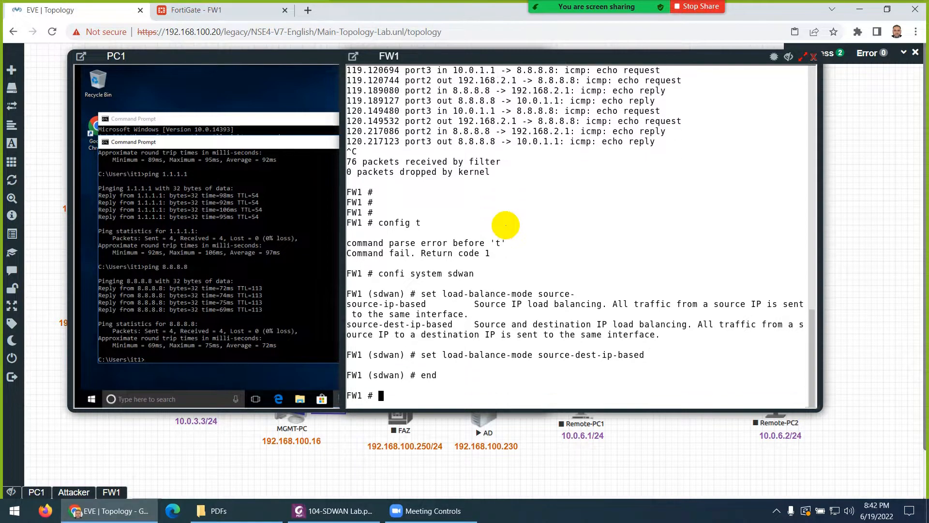
key("Return")
key("Return")
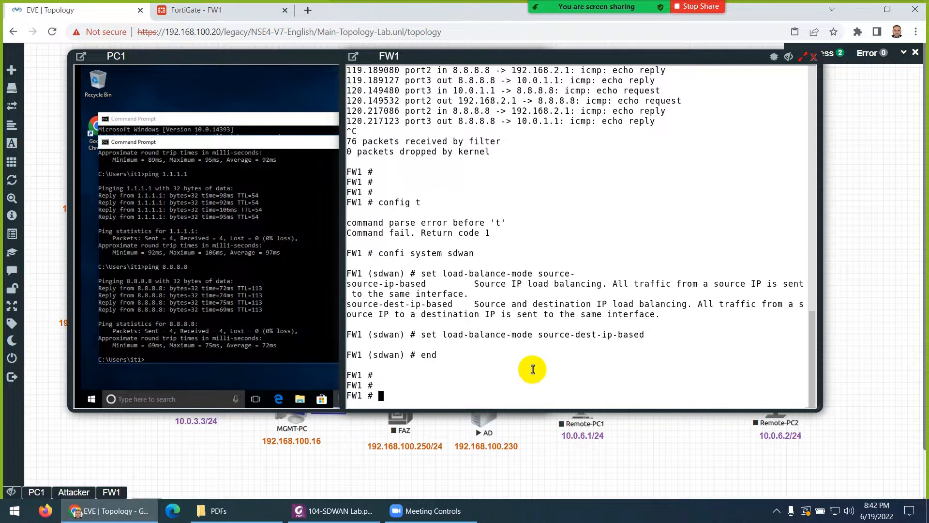
Review the source-dest-ip-based setting in FW1's console against the earlier ping capture
left_click_drag(534, 336, 655, 336)
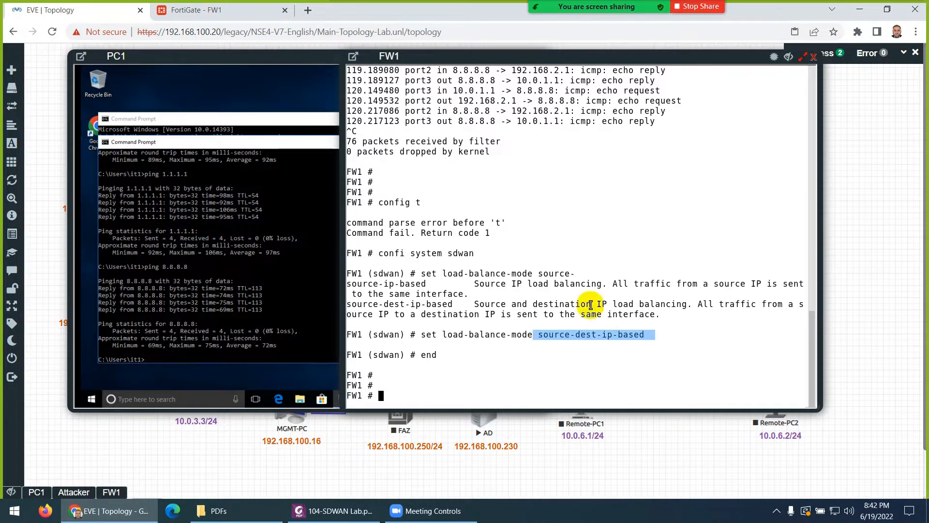
scroll(506, 275, "up", 20)
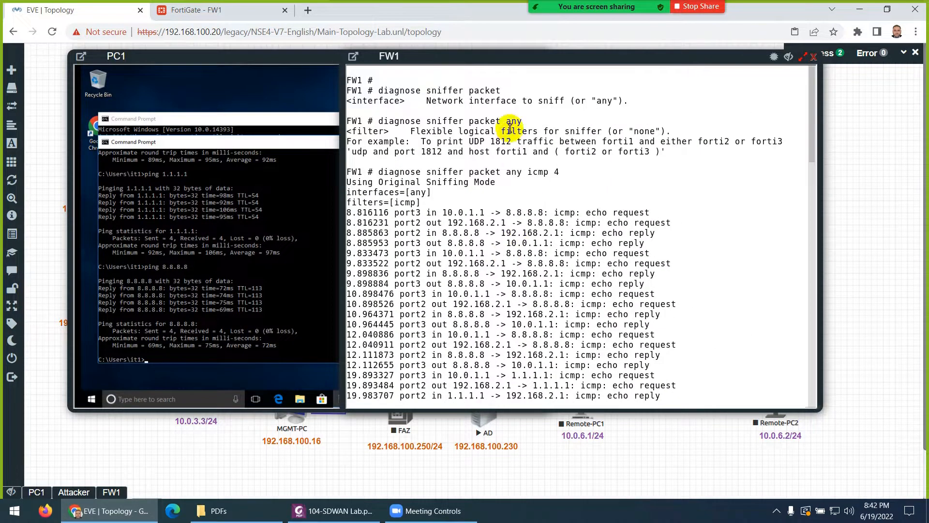
scroll(511, 218, "down", 20)
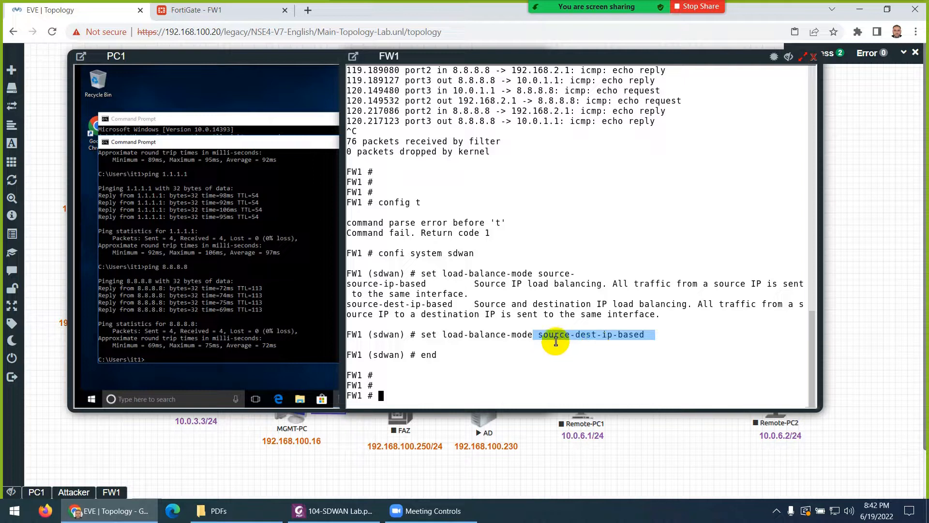
left_click(540, 335)
left_click_drag(572, 334, 595, 334)
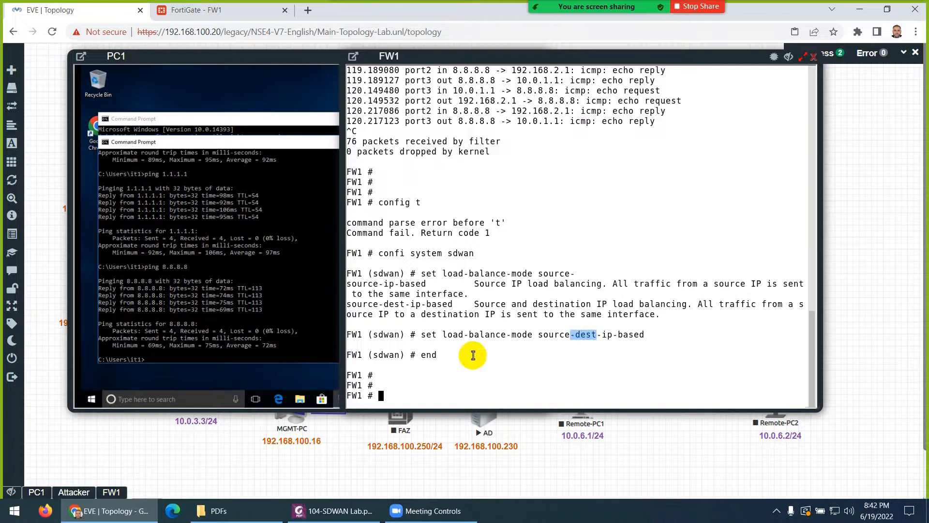
left_click(553, 236)
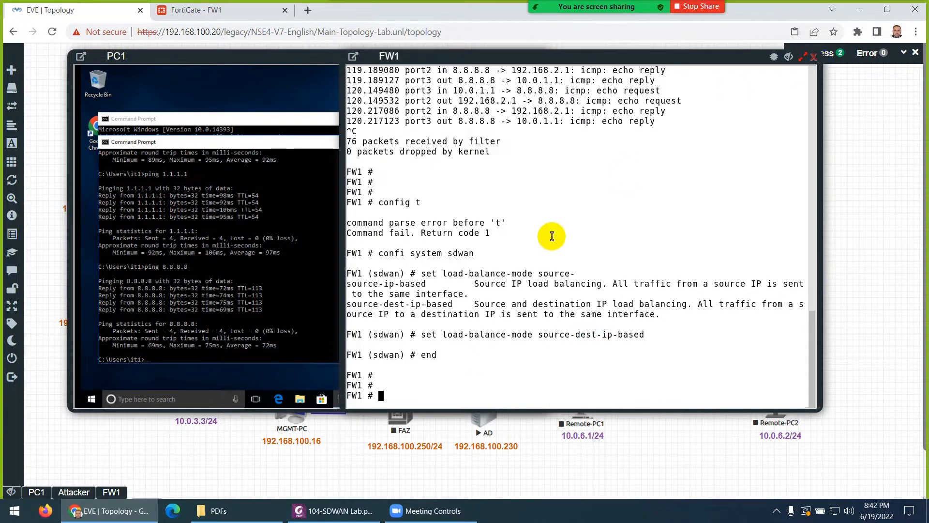
Clear FW1's console and restart the ICMP capture with "diagnose sniffer packet any icmp 4"
key("ctrl+l")
key("Return")
key("Up")
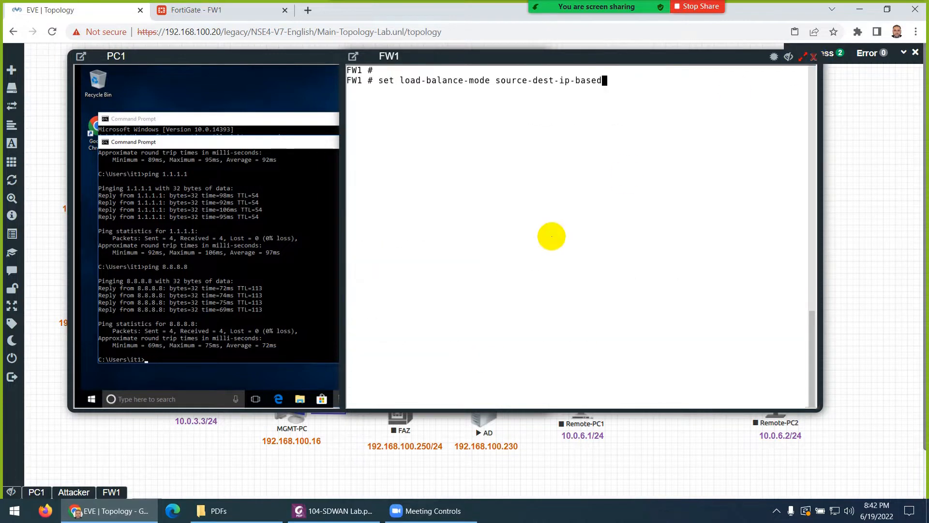
key("Up")
key("Up")
key("Up")
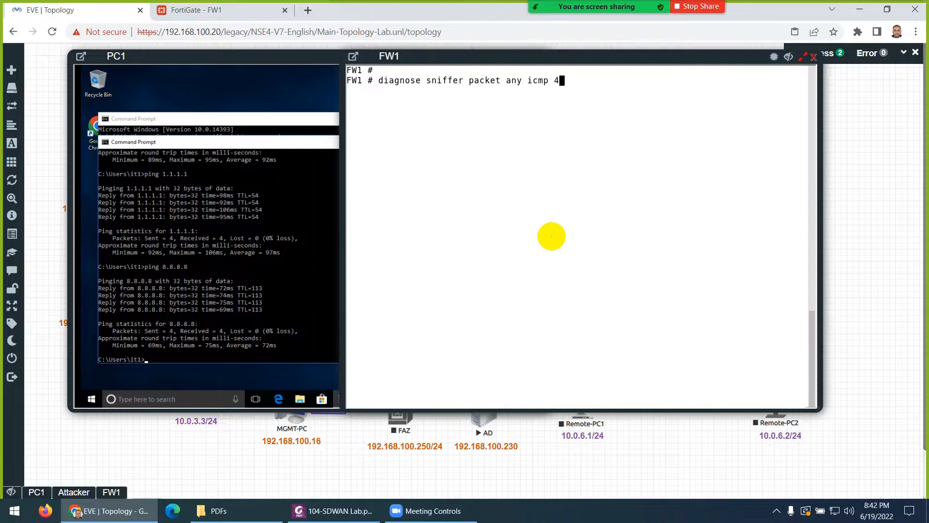
key("Return")
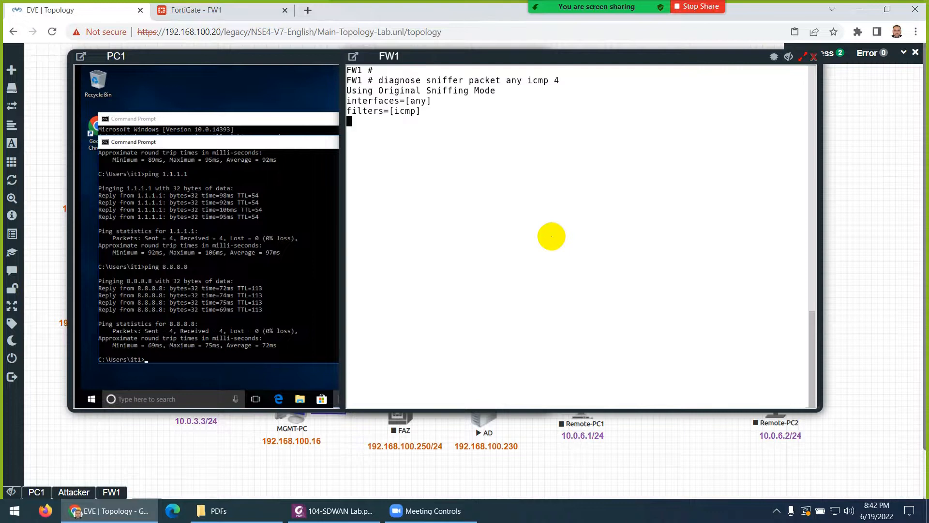
Repeat the ping to 8.8.8.8 from PC1's Command Prompt and bring the sniffer output on FW1 to the front
left_click(156, 251)
key("Up")
key("Return")
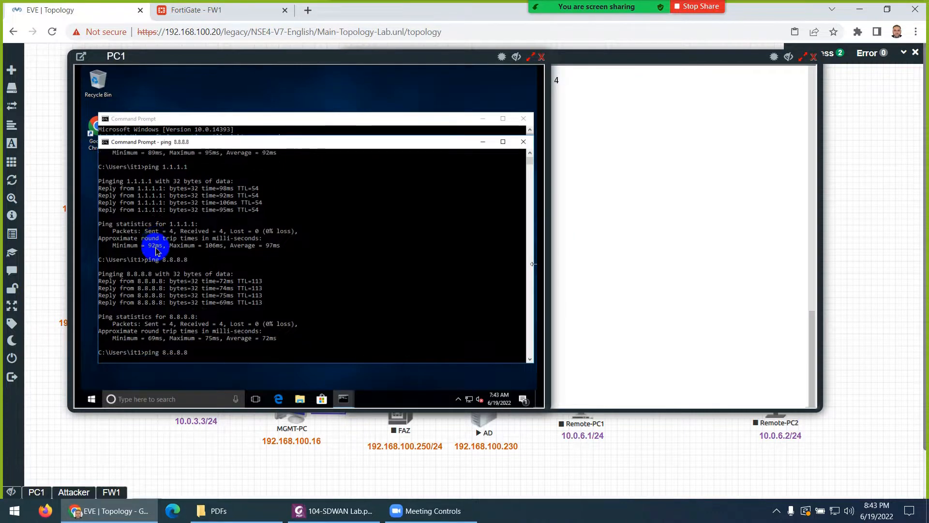
left_click(622, 155)
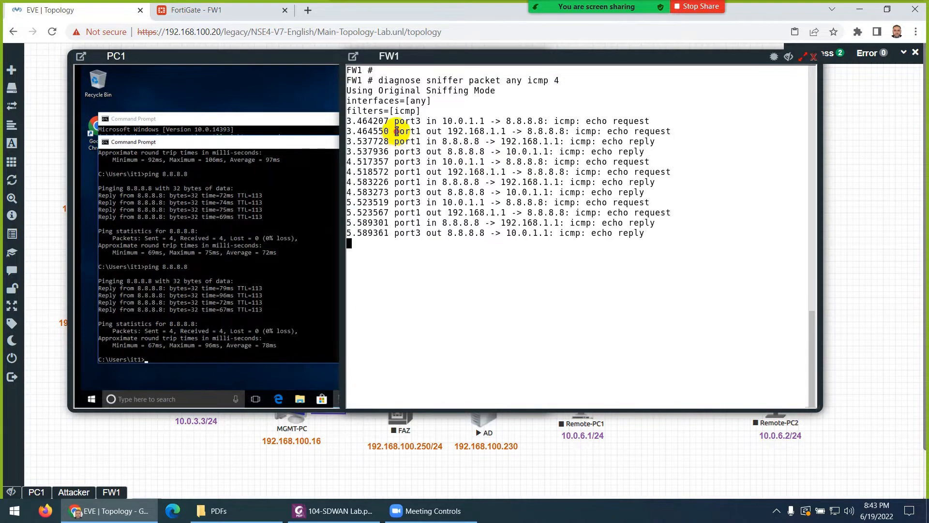
Ping 1.1.1.1 from PC1's Command Prompt and check the outgoing port of its echo requests in FW1's ICMP capture
double_click(416, 131)
left_click(236, 256)
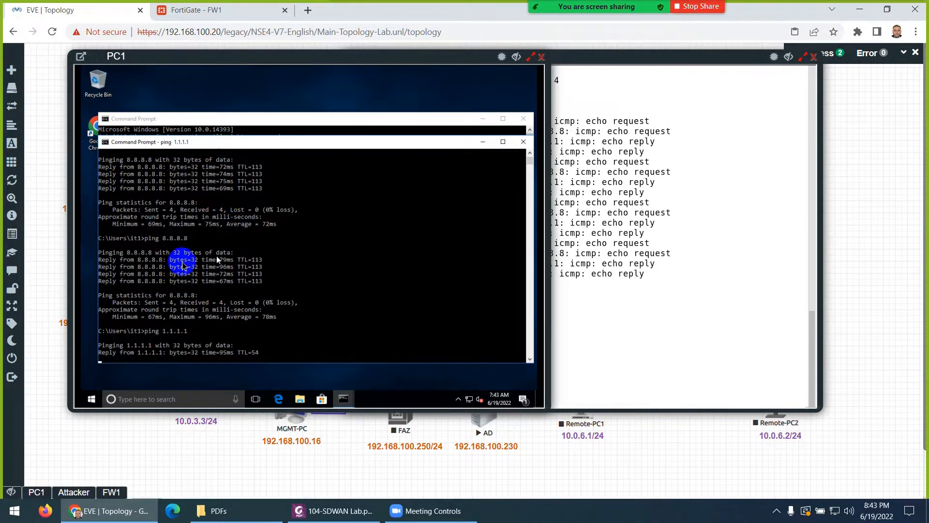
left_click(570, 244)
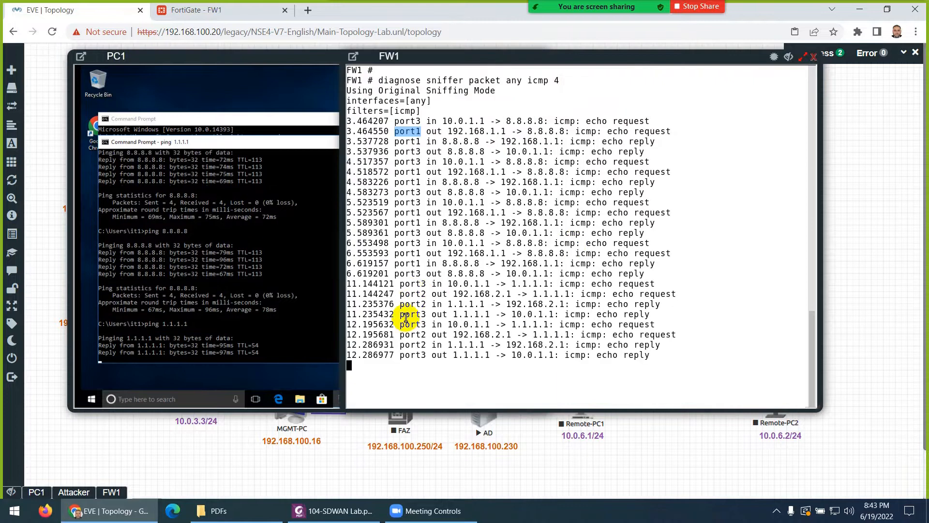
left_click_drag(400, 335, 429, 324)
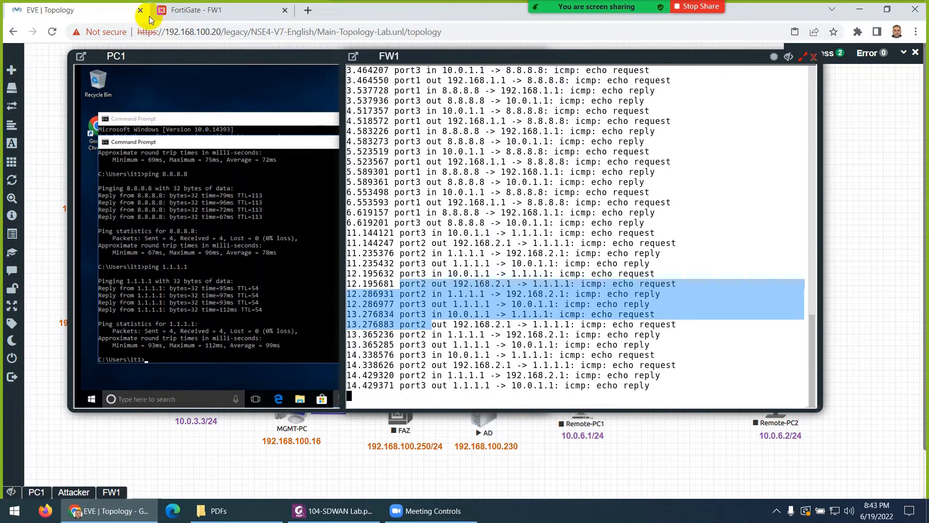
Refresh FW1's Forward Traffic log for source 10.0.1.1 and look for the newest ping entries
left_click(203, 10)
left_click(168, 82)
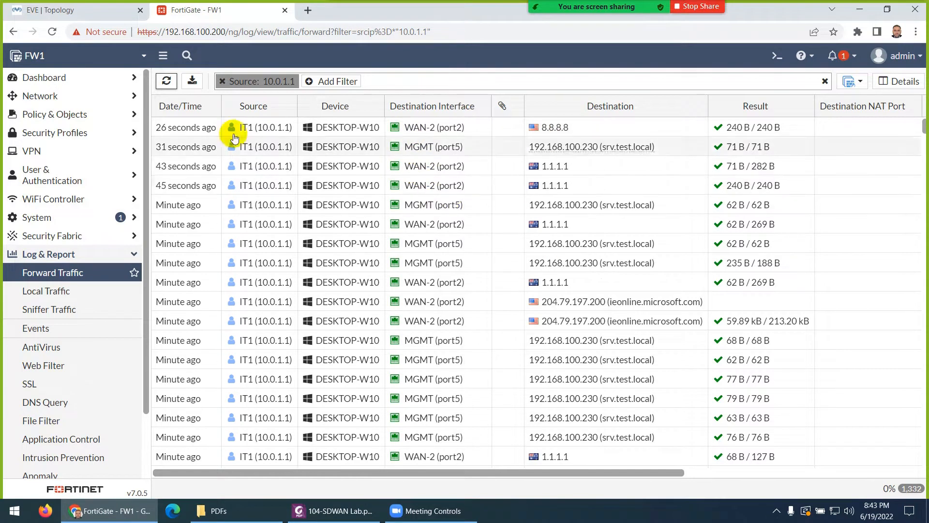
left_click(166, 81)
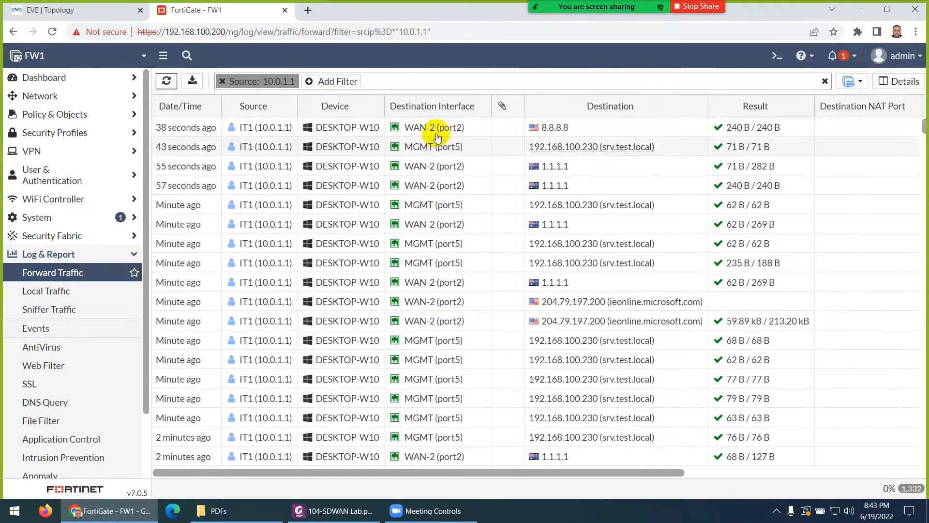
left_click(166, 80)
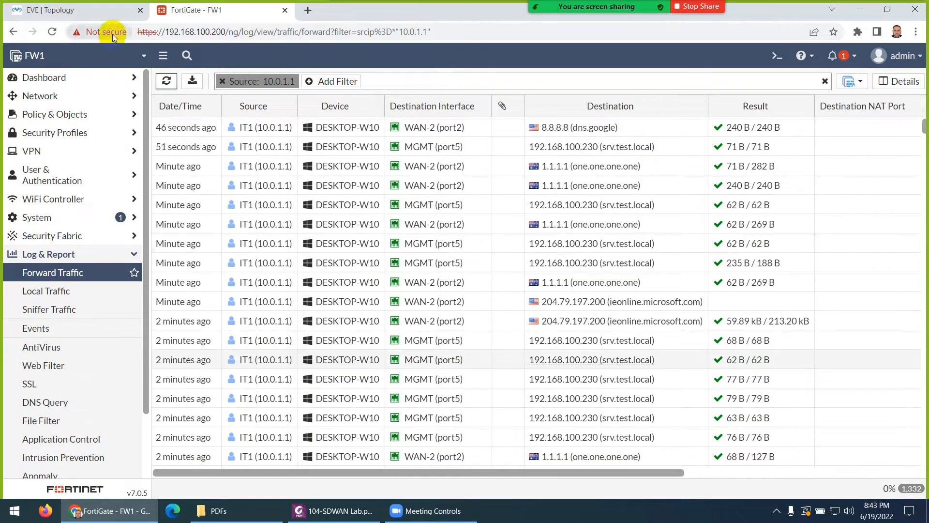
Return to FW1's sniffer output and compare the outgoing ports used for the 1.1.1.1 and 8.8.8.8 pings
left_click(112, 17)
left_click(455, 265)
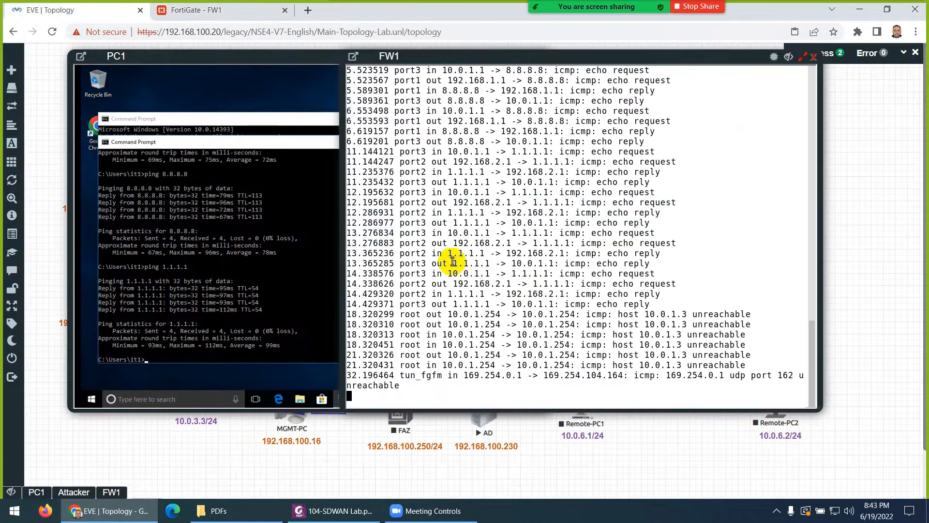
left_click_drag(400, 202, 429, 204)
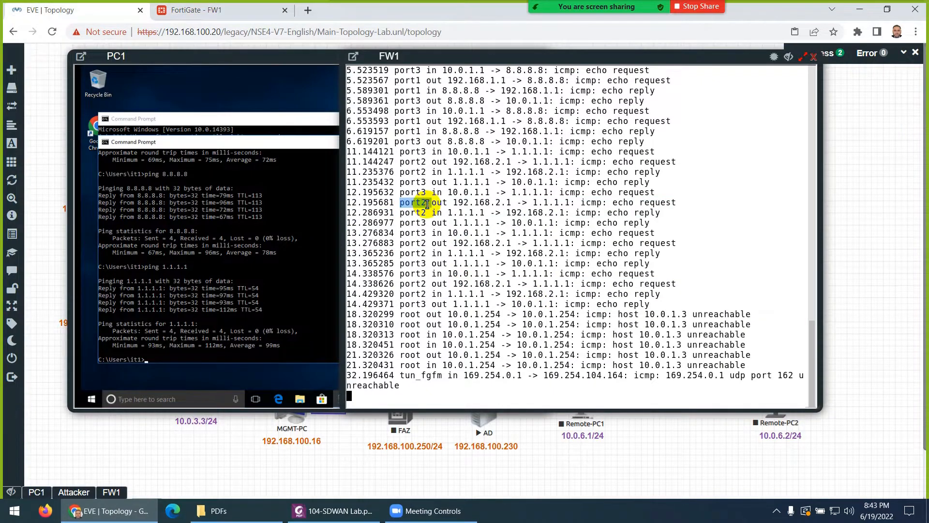
scroll(417, 209, "up", 4)
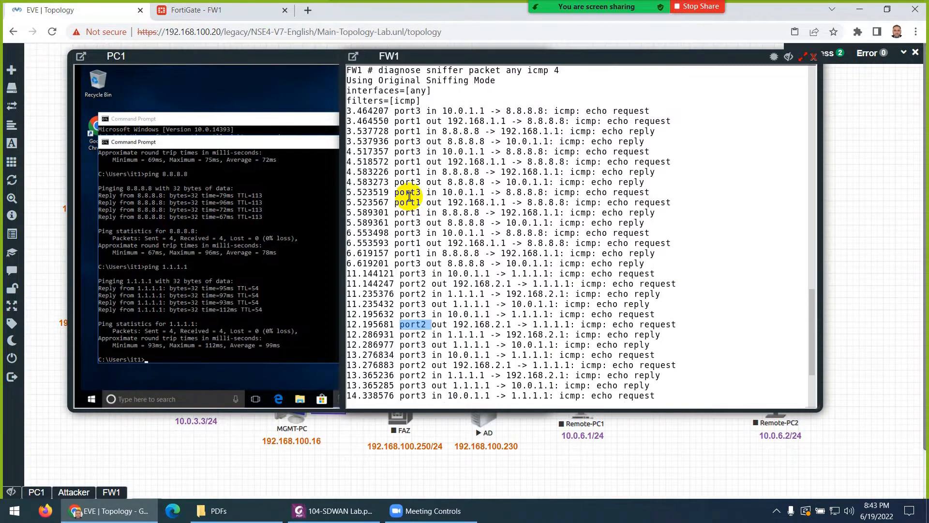
double_click(398, 120)
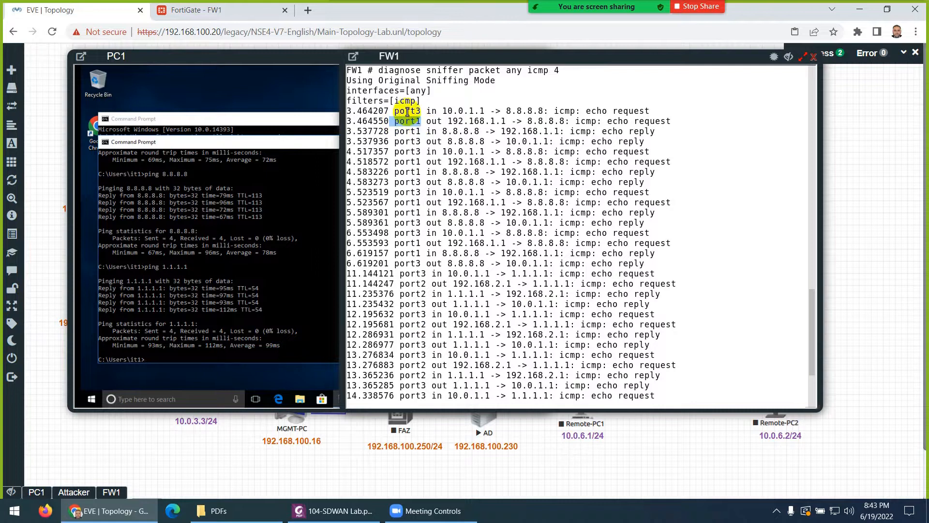
Hide the FW1 and PC1 consoles to examine FW1's WAN1 and WAN2 links in the topology, and restore both consoles
left_click(790, 59)
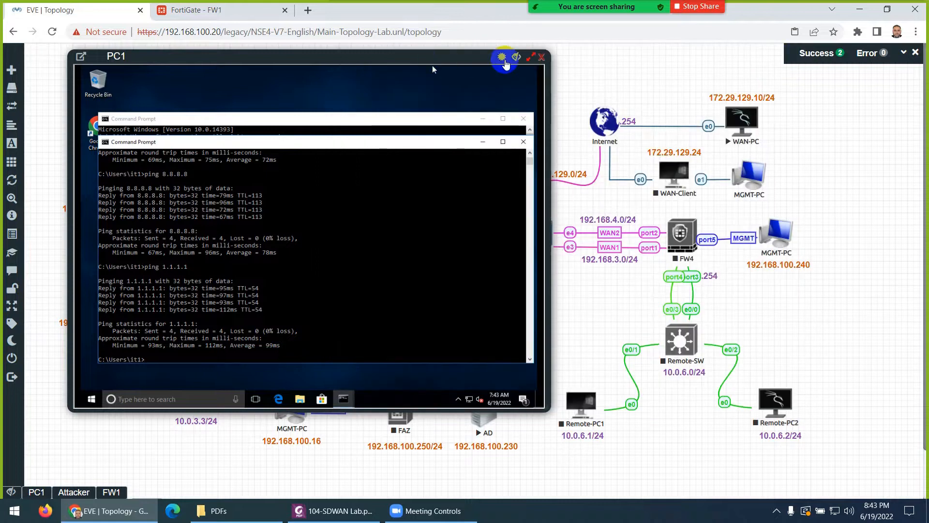
left_click(521, 57)
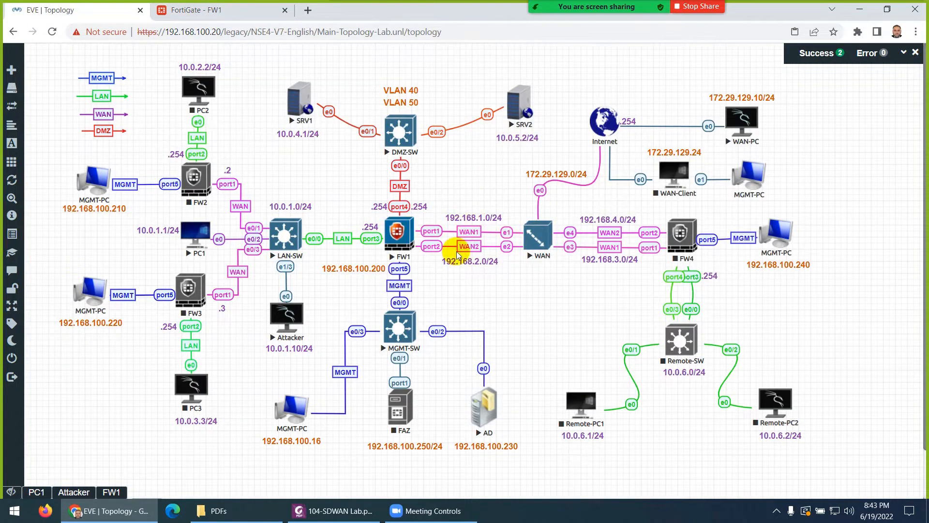
left_click(36, 491)
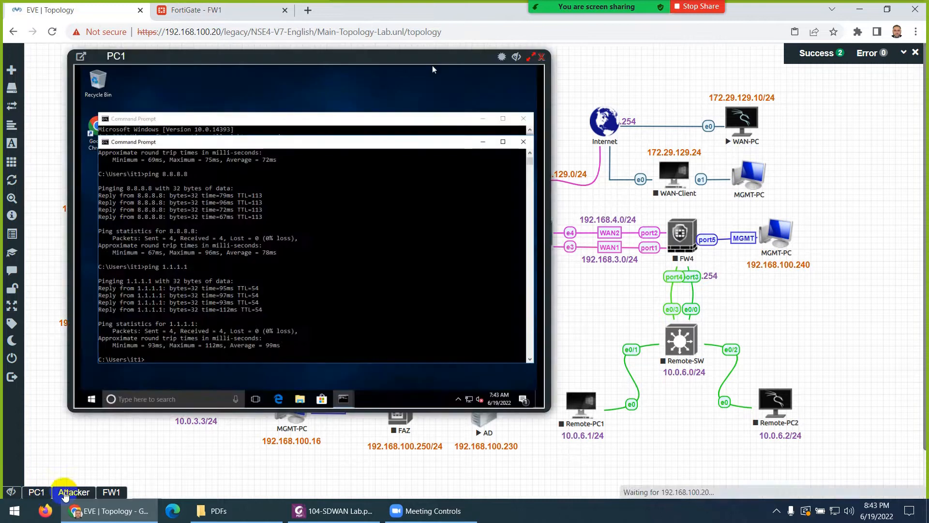
left_click(111, 493)
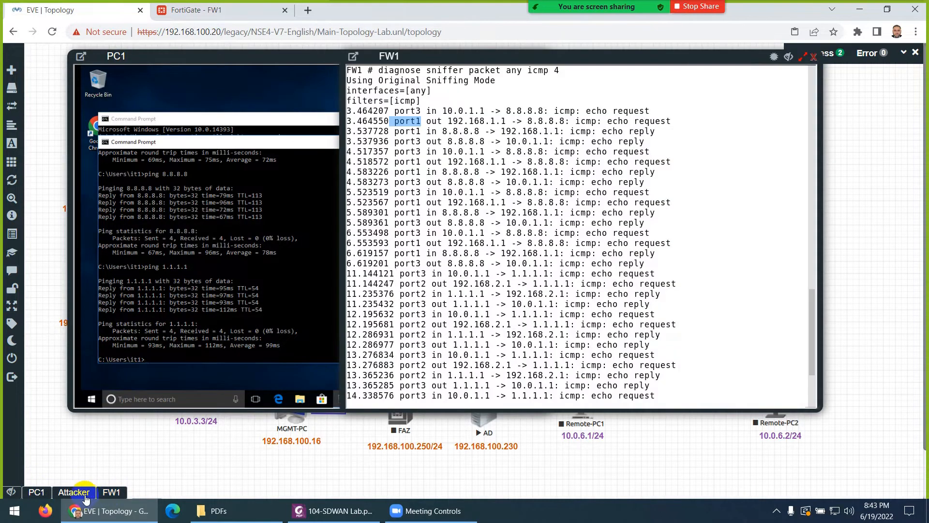
Reload FW1's Forward Traffic log until the new 8.8.8.8 ping is logged and check the pings' destination interfaces
left_click(216, 10)
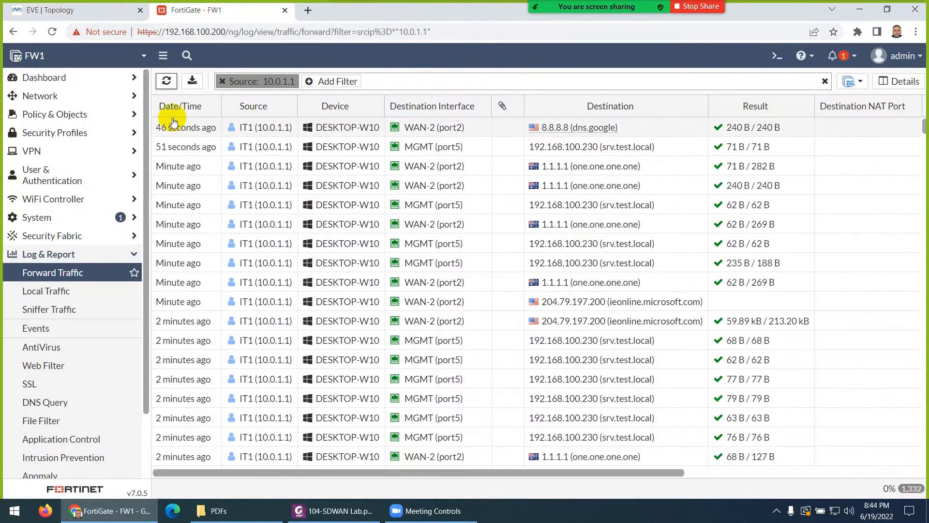
left_click(167, 81)
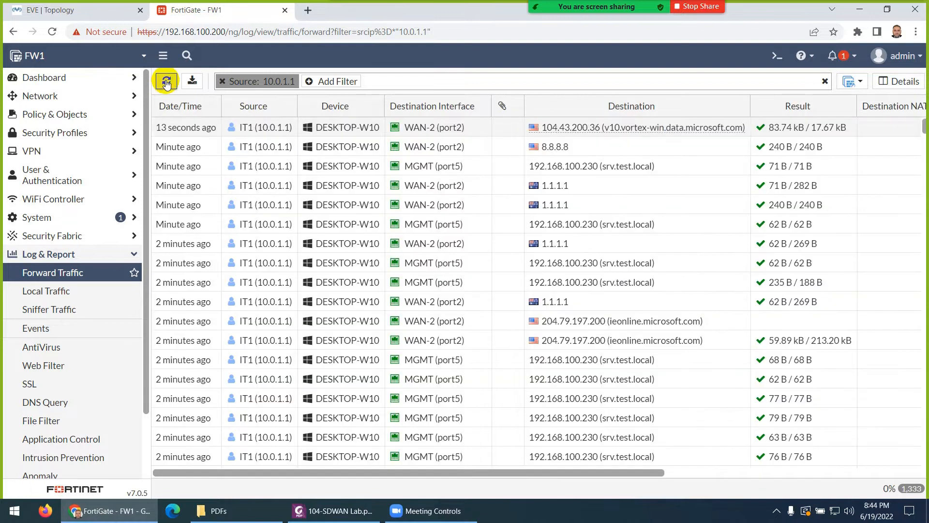
left_click(166, 82)
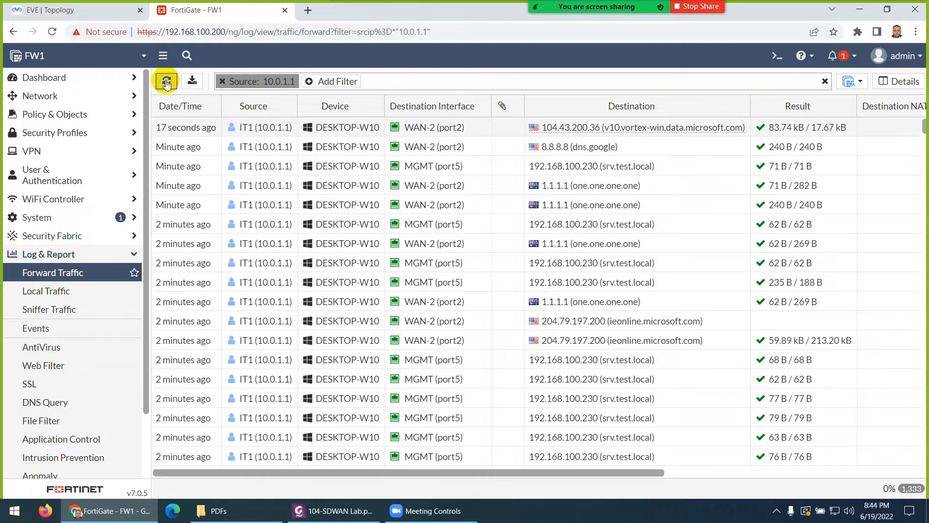
left_click(167, 82)
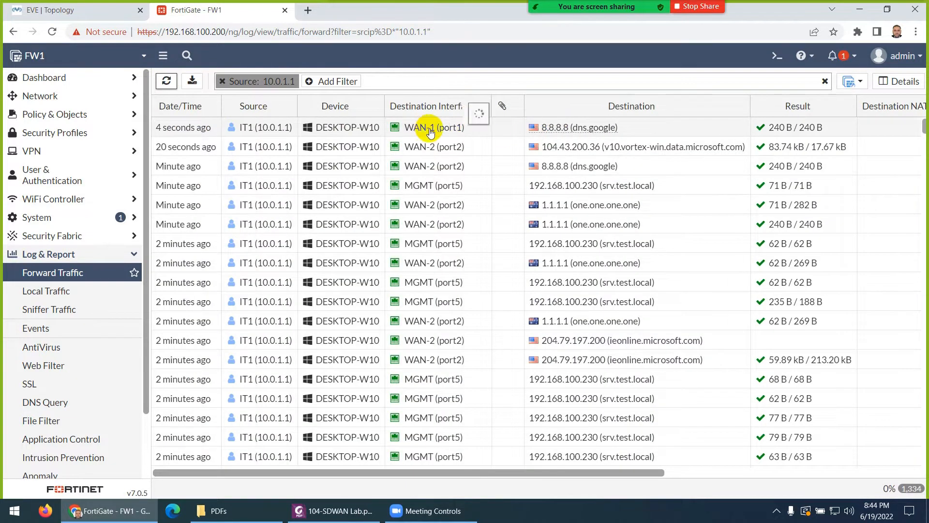
mouse_move(424, 130)
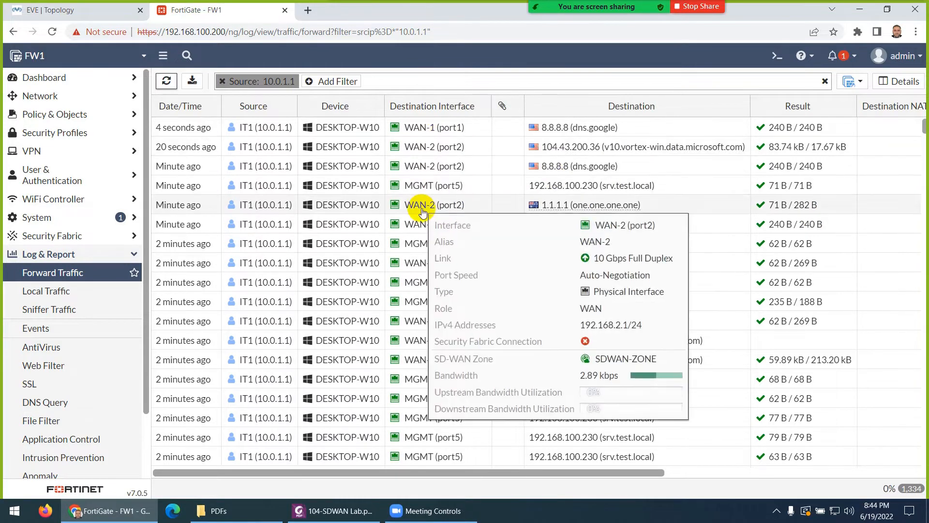
Switch to 104-SDWAN Lab.pdf in Foxit and review the Testing and Verification section's pings, ICMP sniffer output and Forward Traffic example
left_click(308, 517)
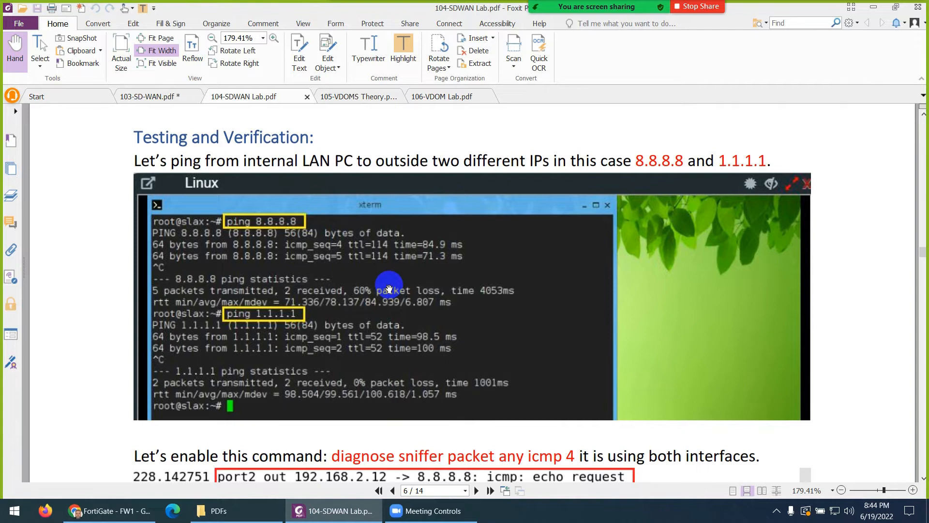
scroll(390, 290, "down", 10)
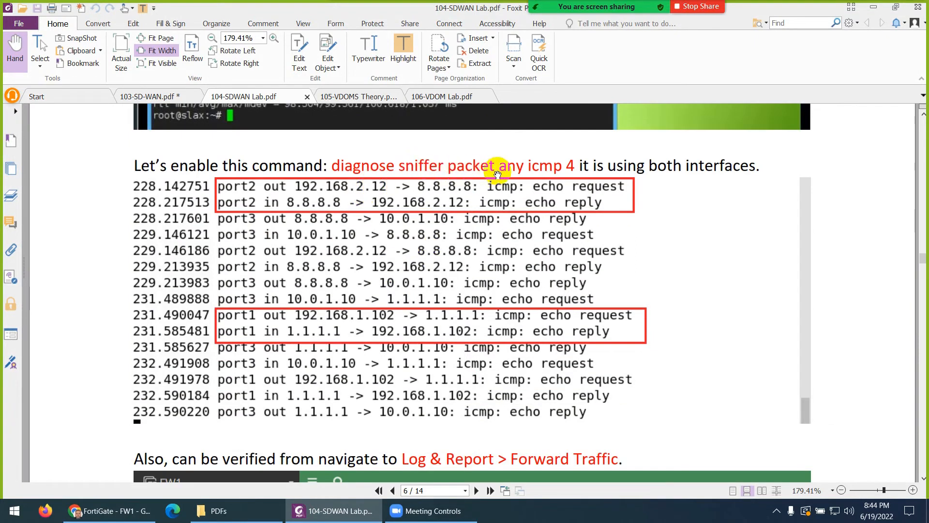
double_click(524, 166)
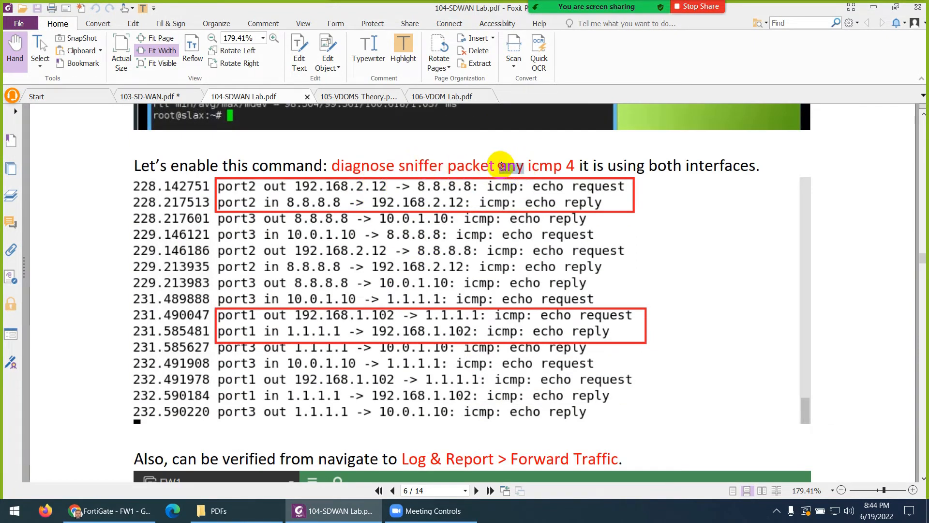
left_click(543, 166)
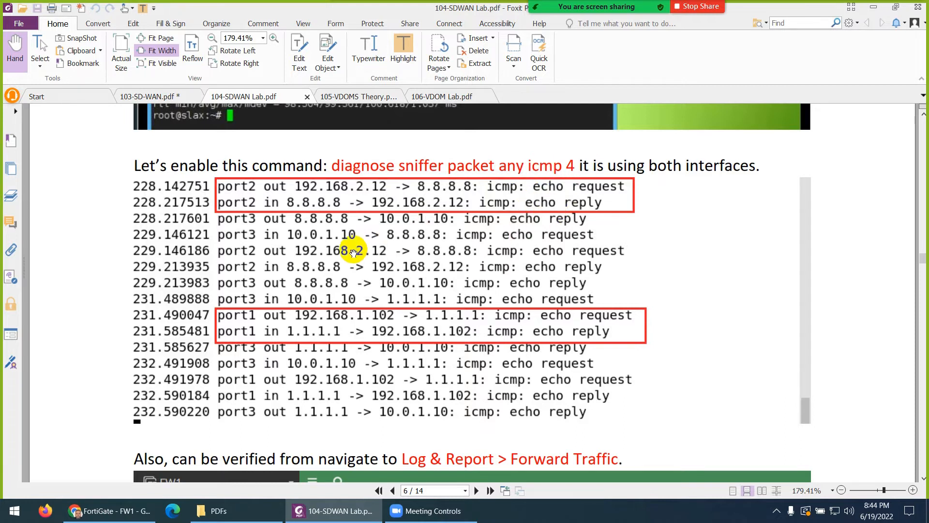
scroll(354, 252, "down", 3)
scroll(356, 250, "down", 3)
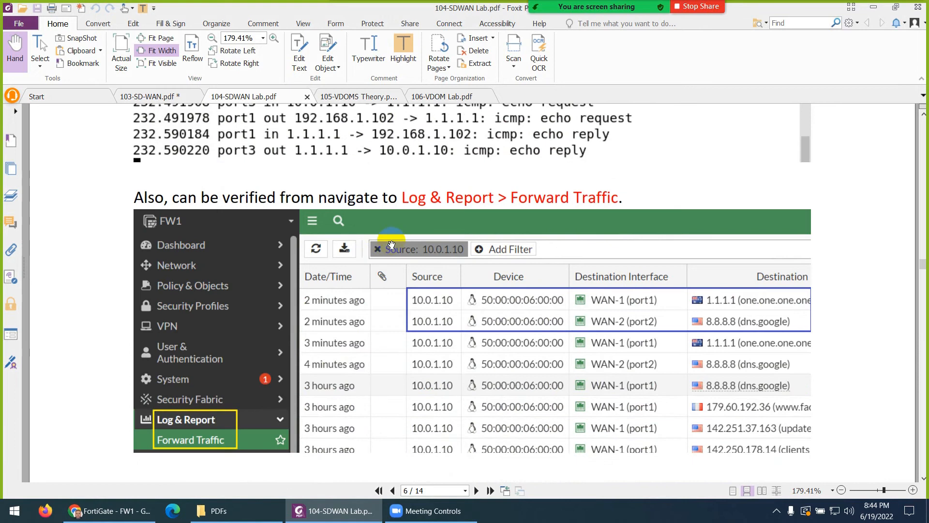
scroll(393, 242, "down", 1)
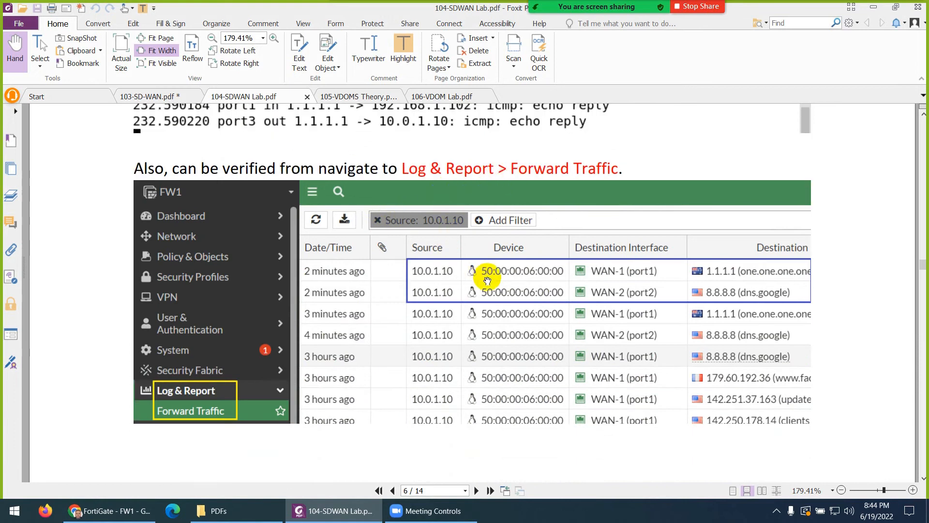